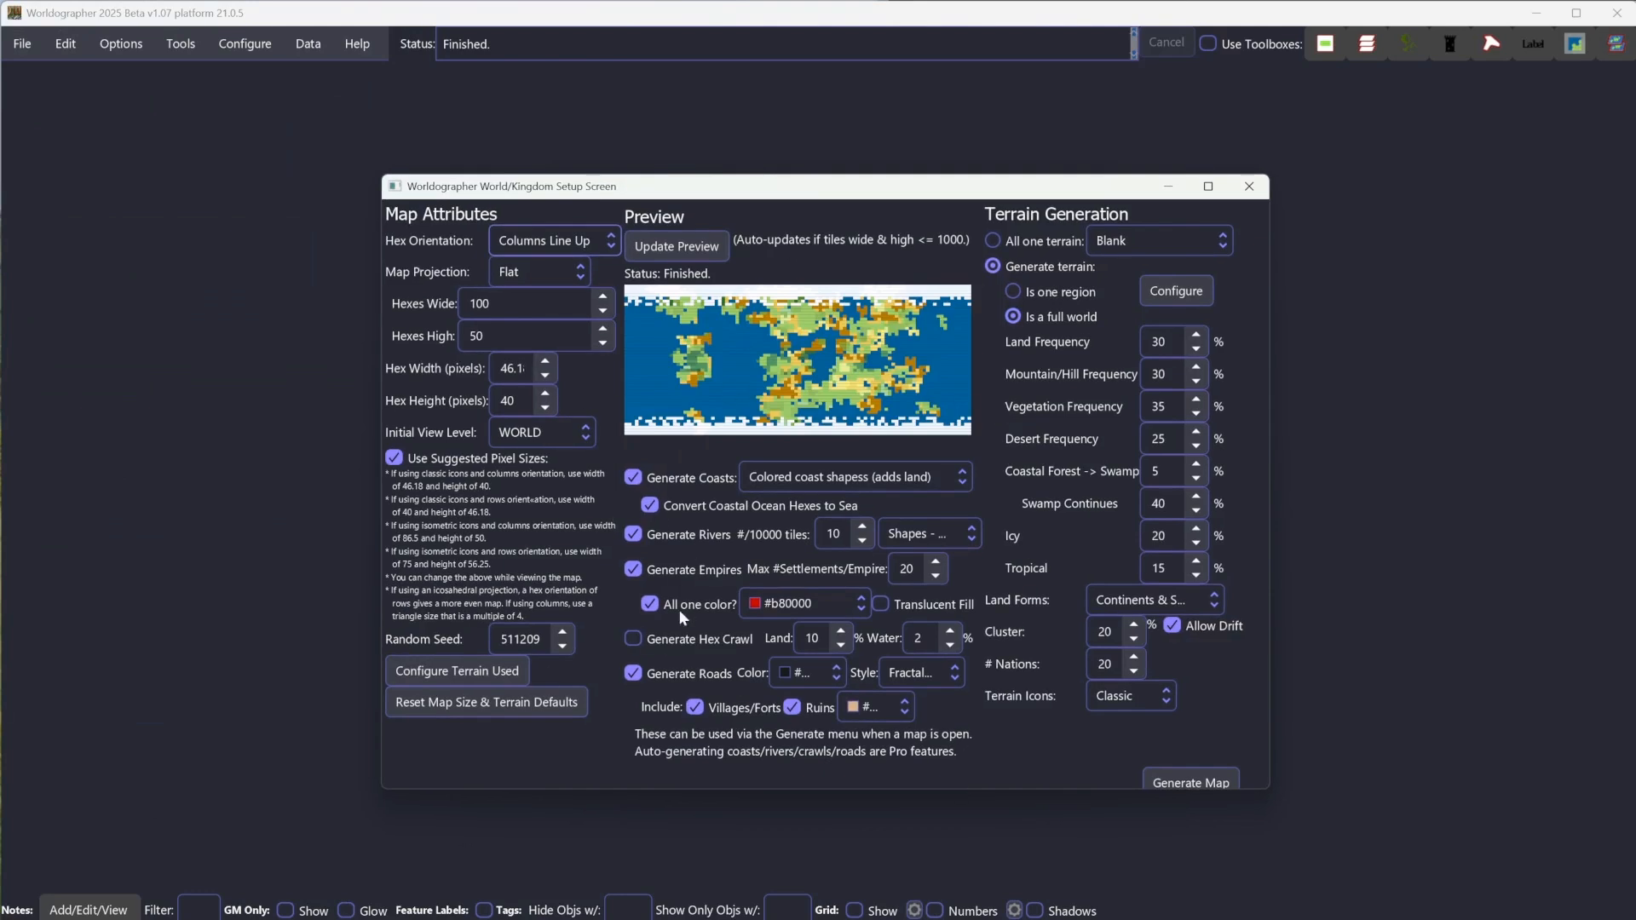
Step: Generate the full-world map, 100 hexes wide and 50 high, with the current setup settings
left_click(1176, 781)
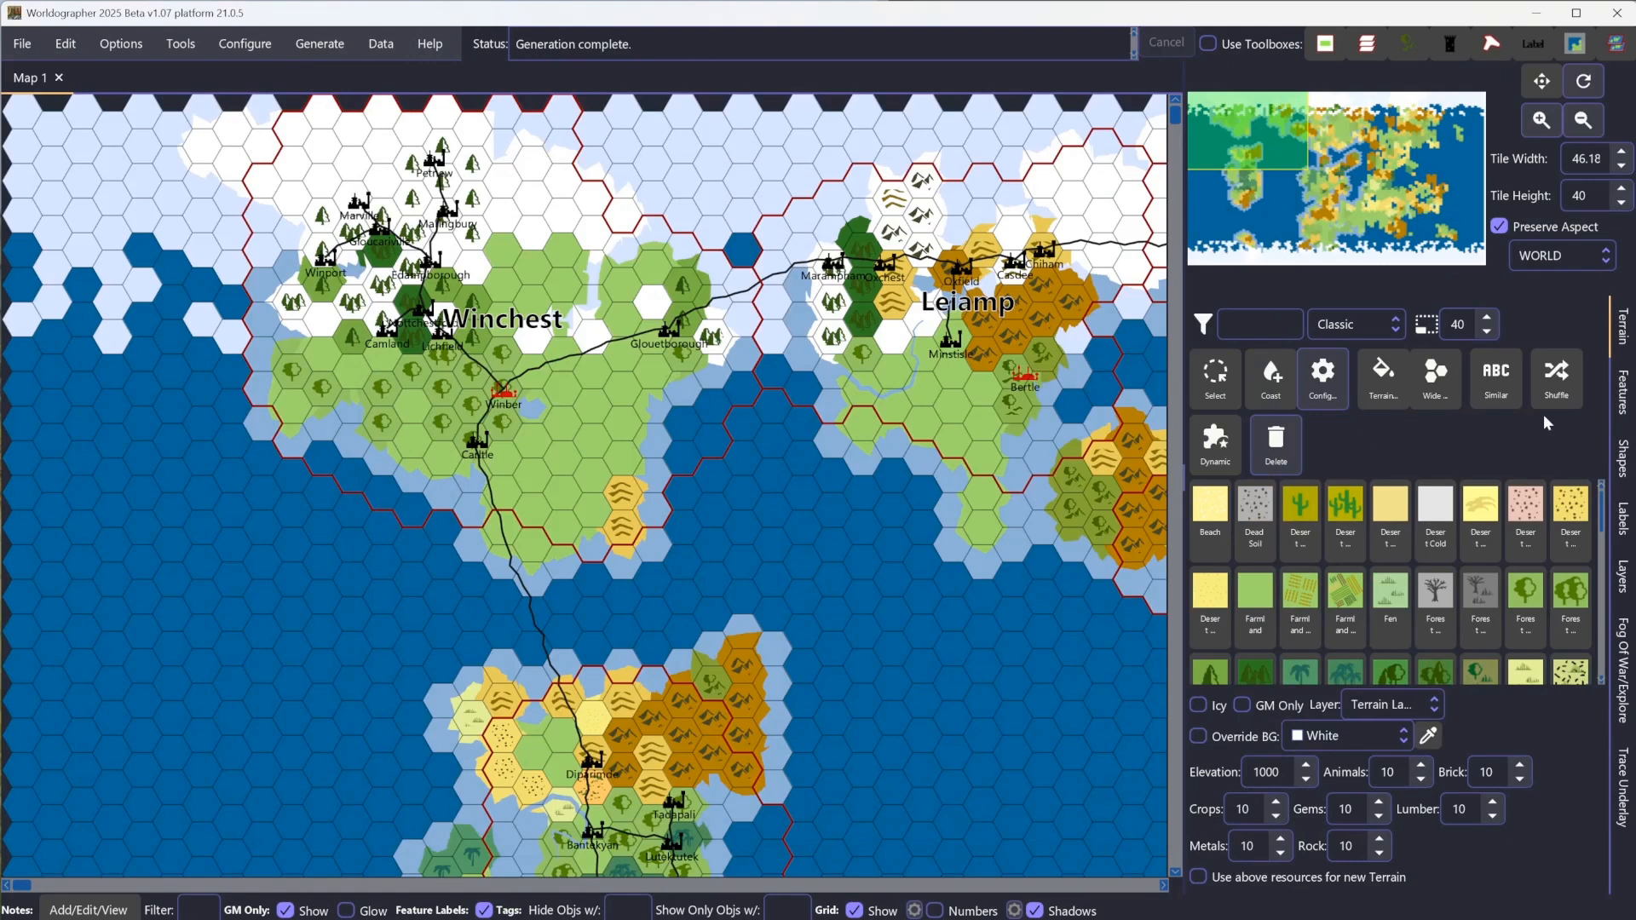
Step: Look through the Features, Shapes, Labels, Layers and Fog of War settings, return to Terrain, and view the map around Cindertaper
left_click(1623, 424)
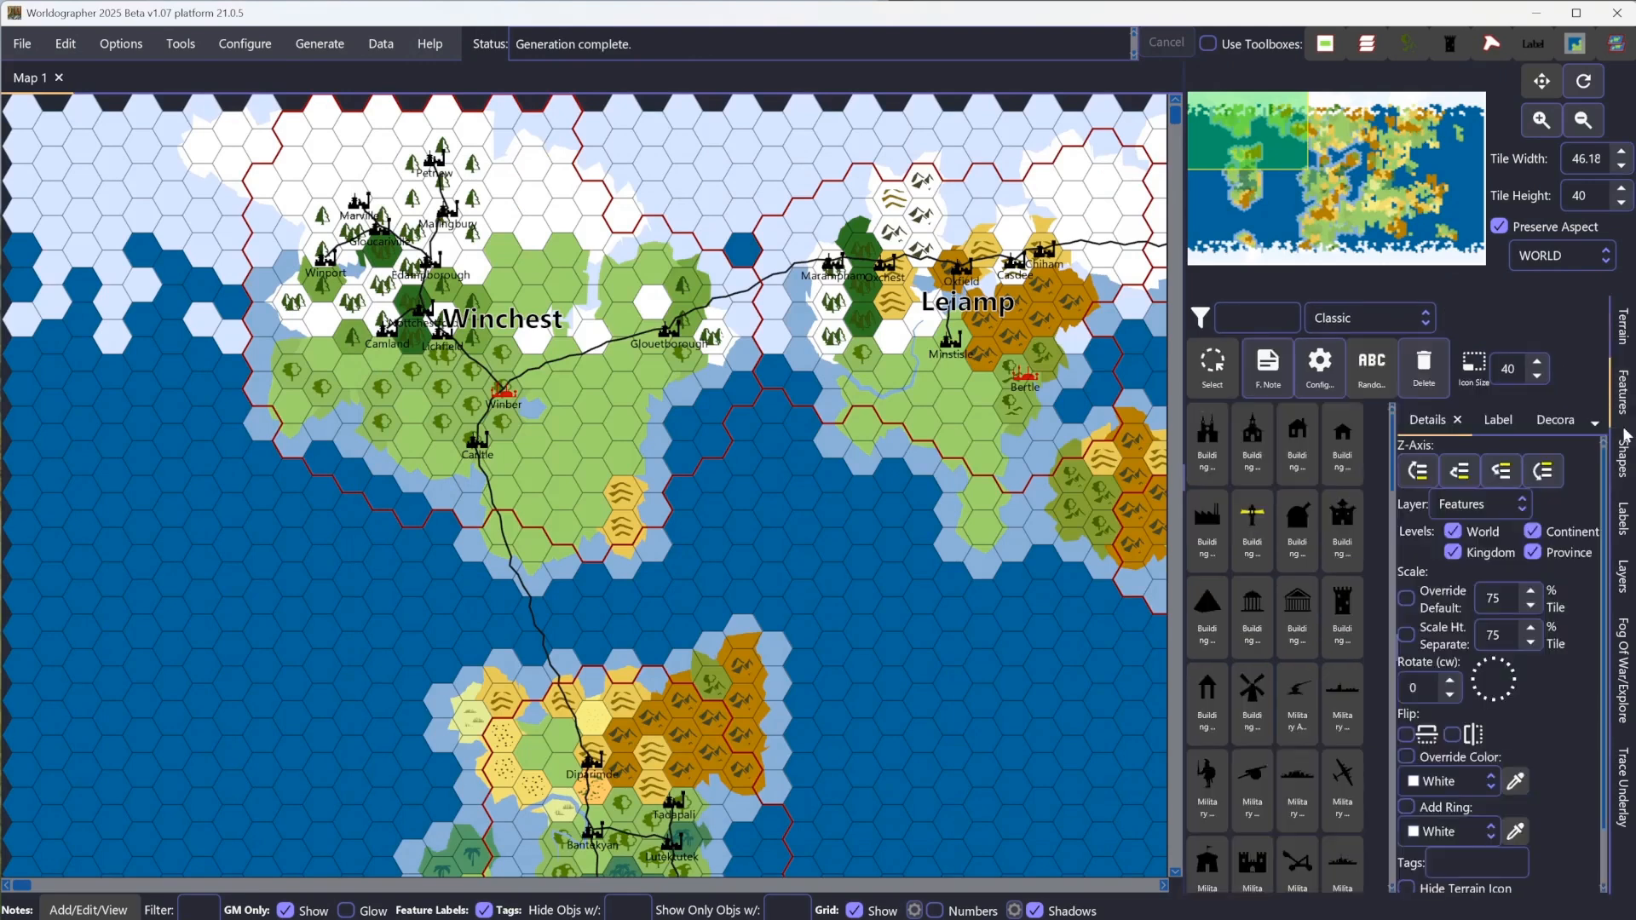
left_click(1623, 458)
left_click(1623, 519)
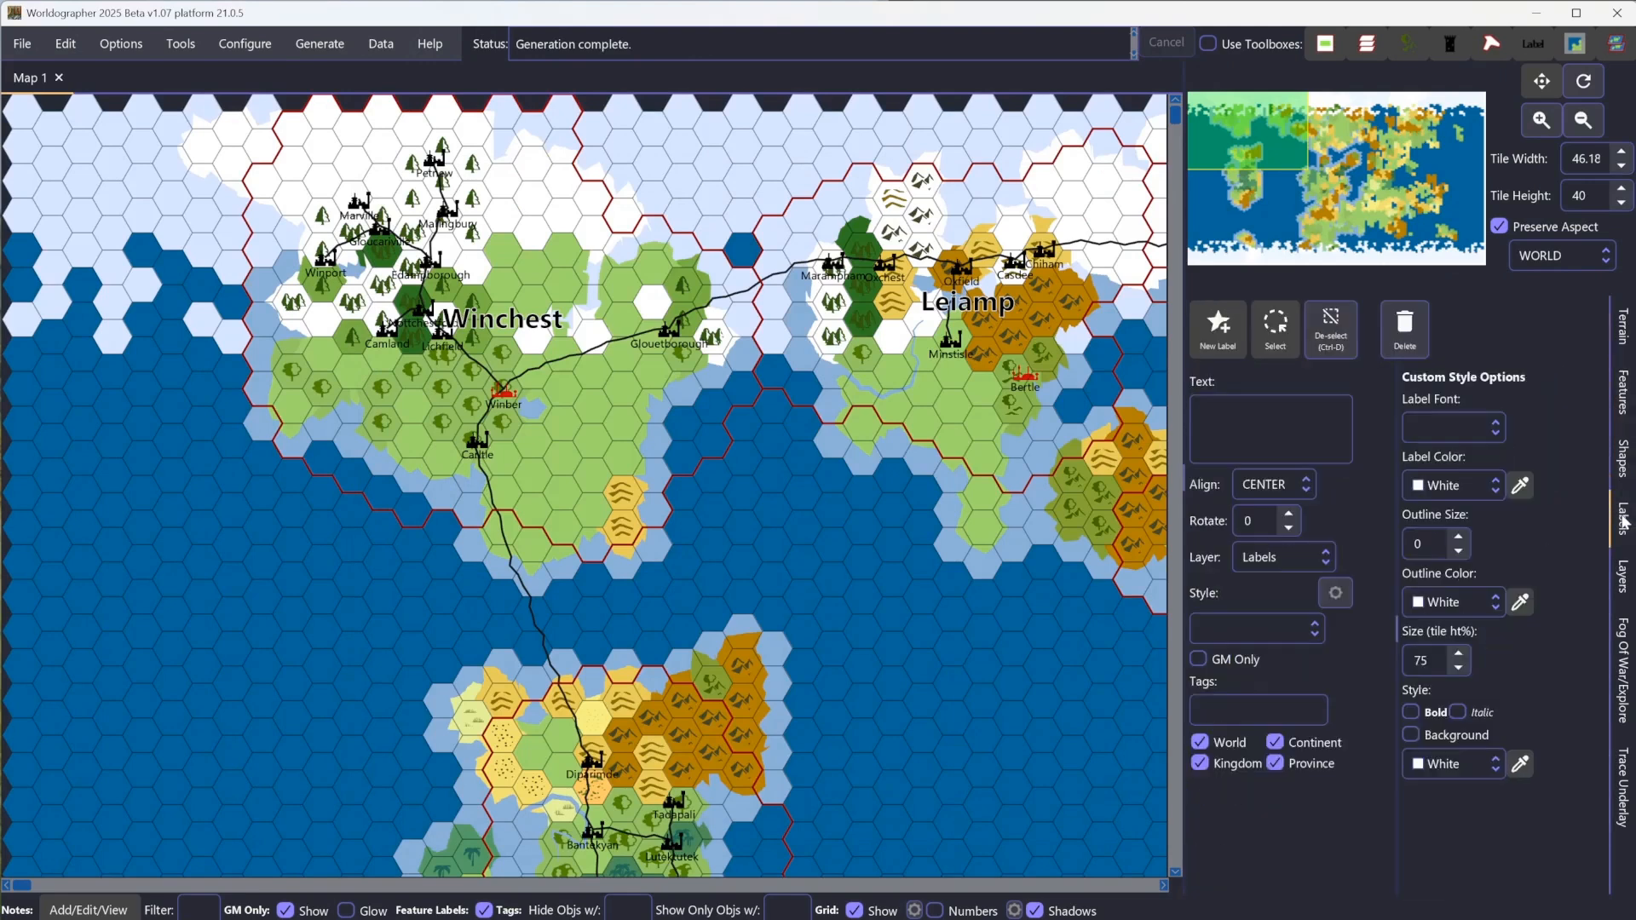
left_click(1624, 574)
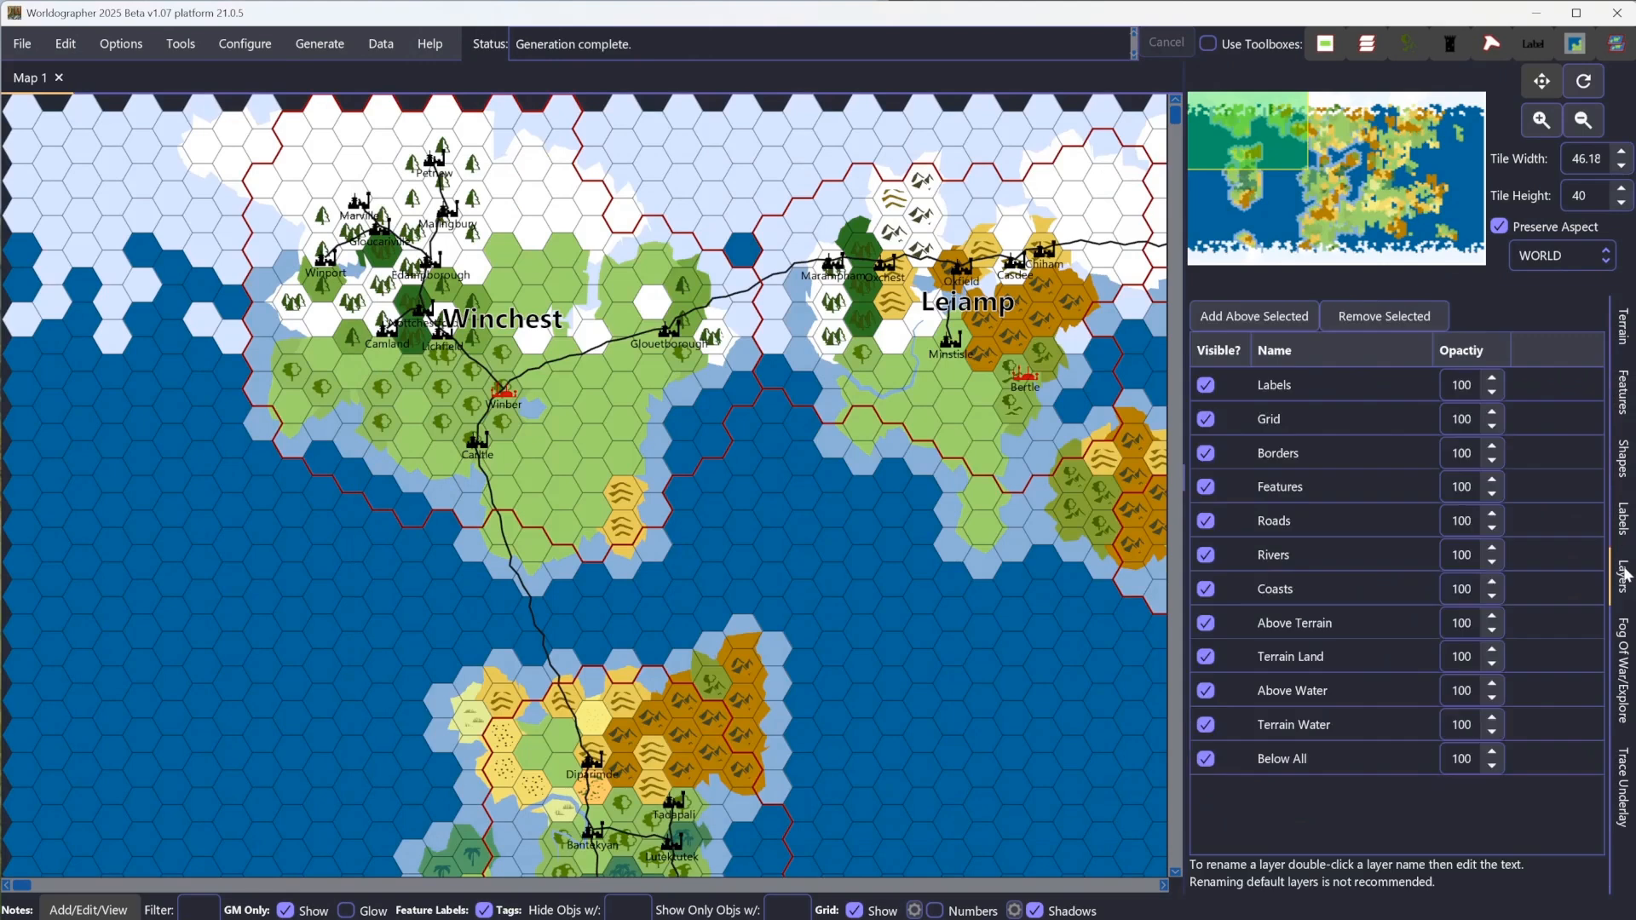
left_click(1626, 635)
left_click(1623, 332)
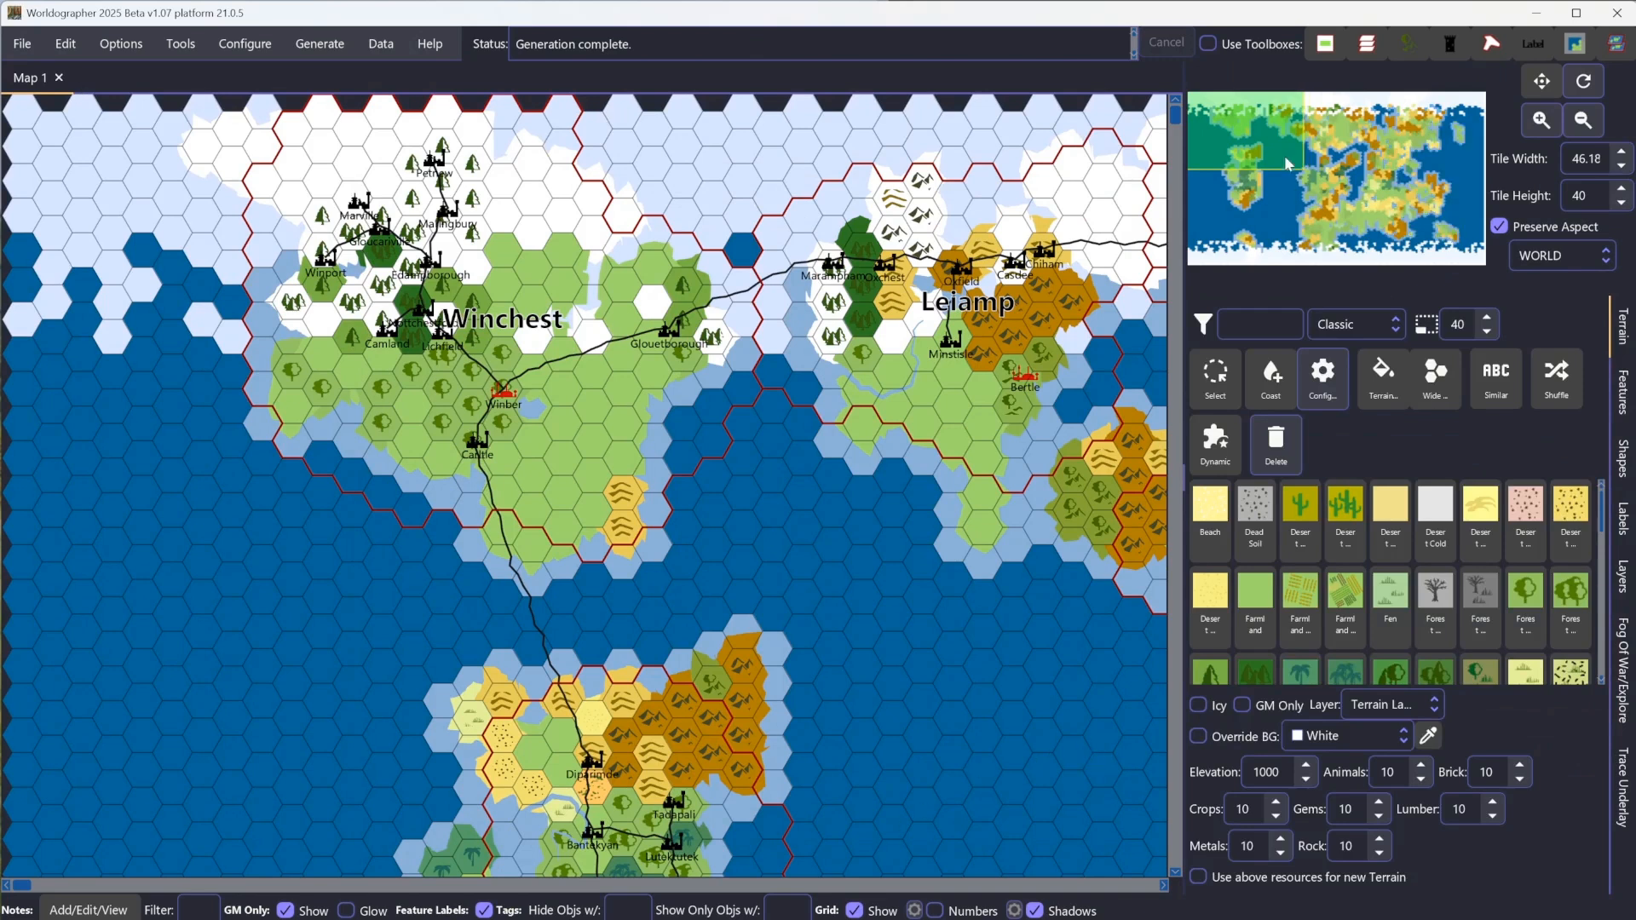
left_click_drag(1291, 151, 1332, 162)
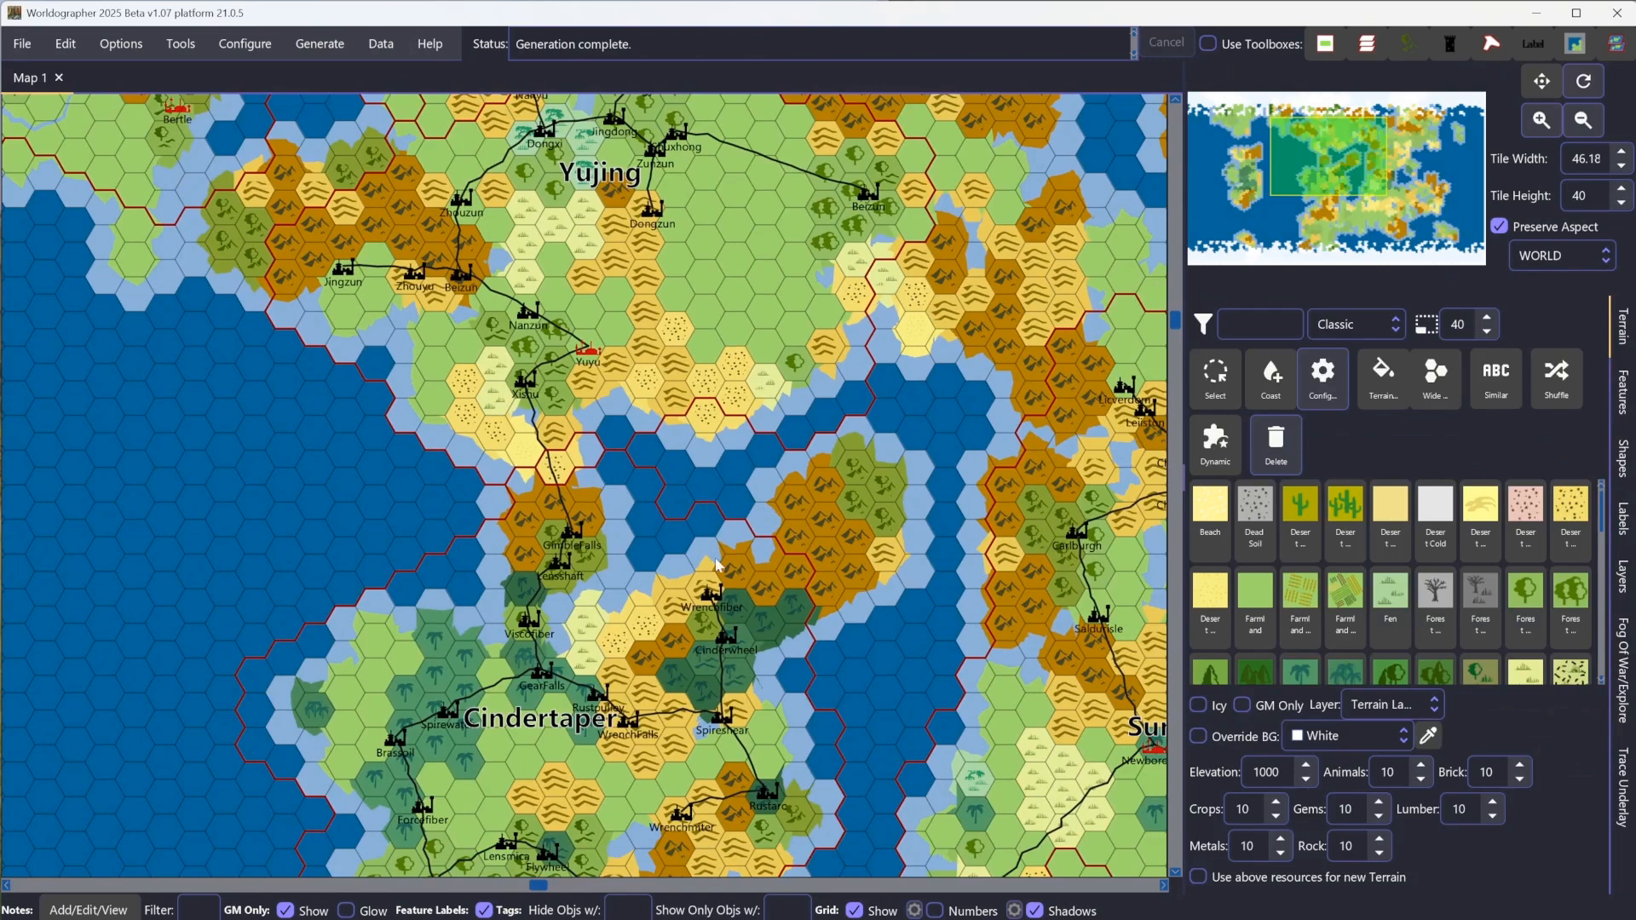
Step: Check the location of the configuration folder and dismiss the information
left_click(252, 47)
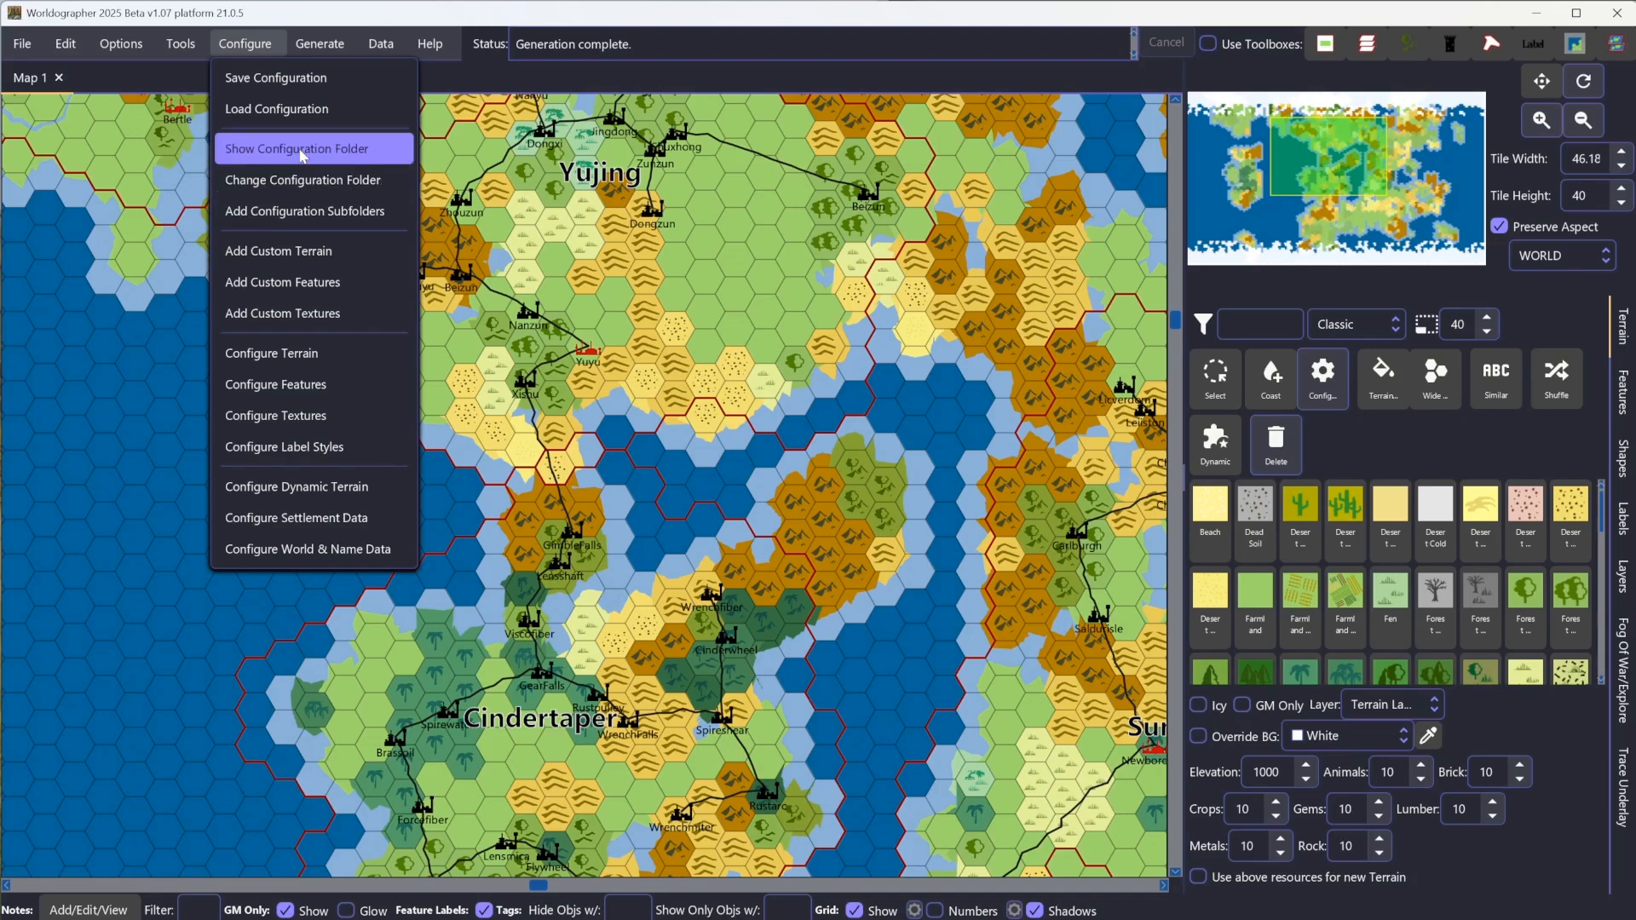
left_click(301, 153)
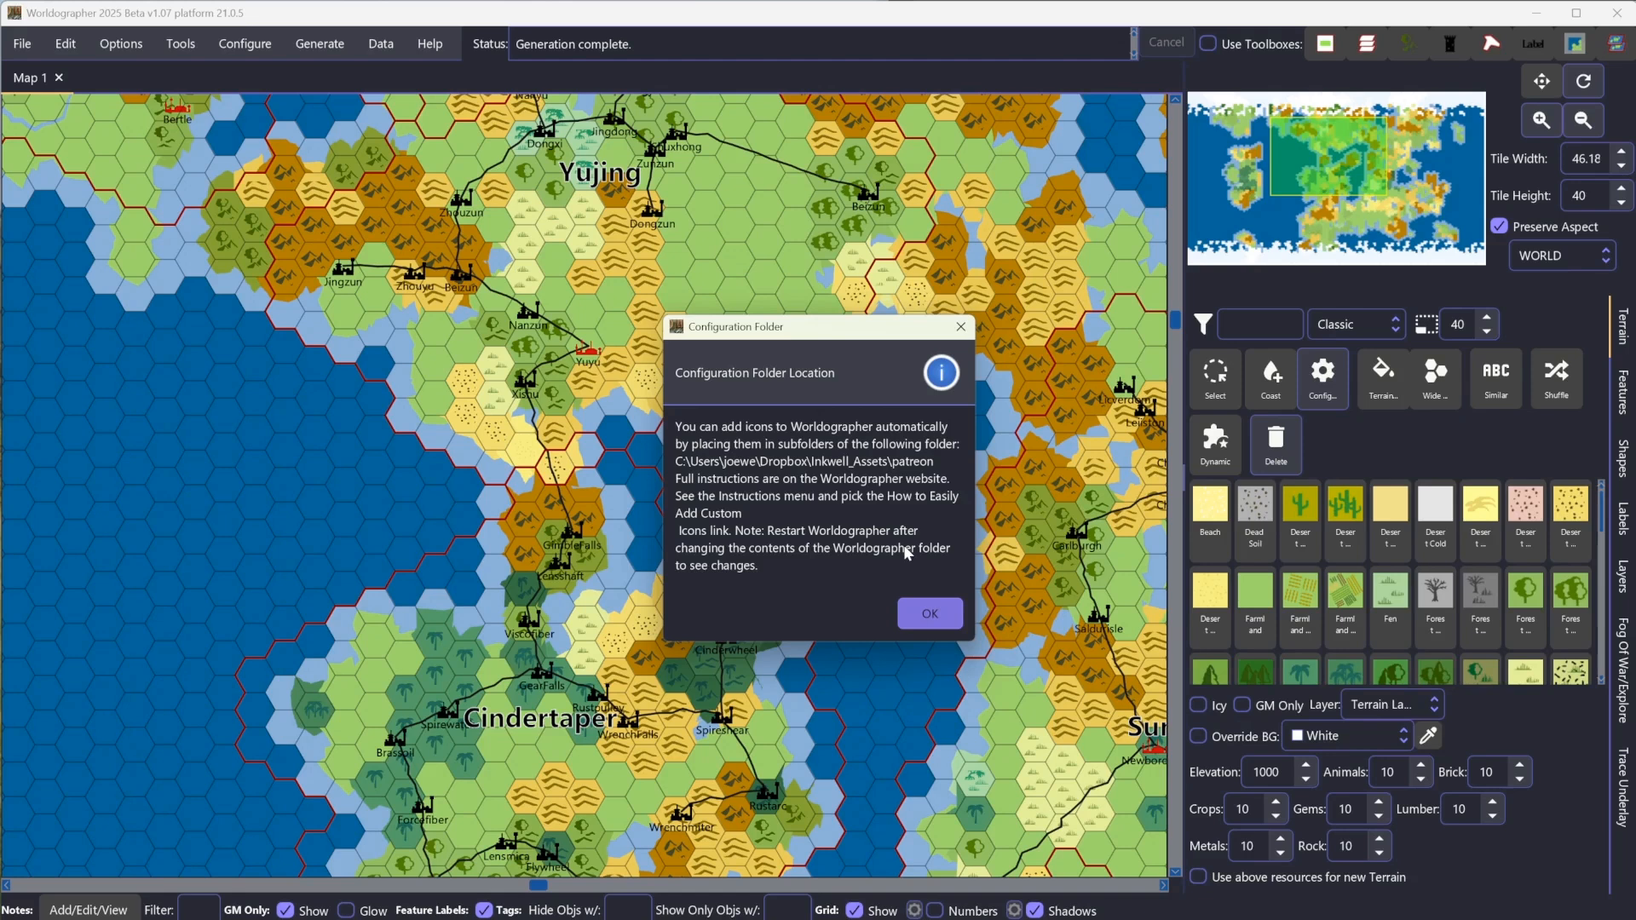
left_click(926, 622)
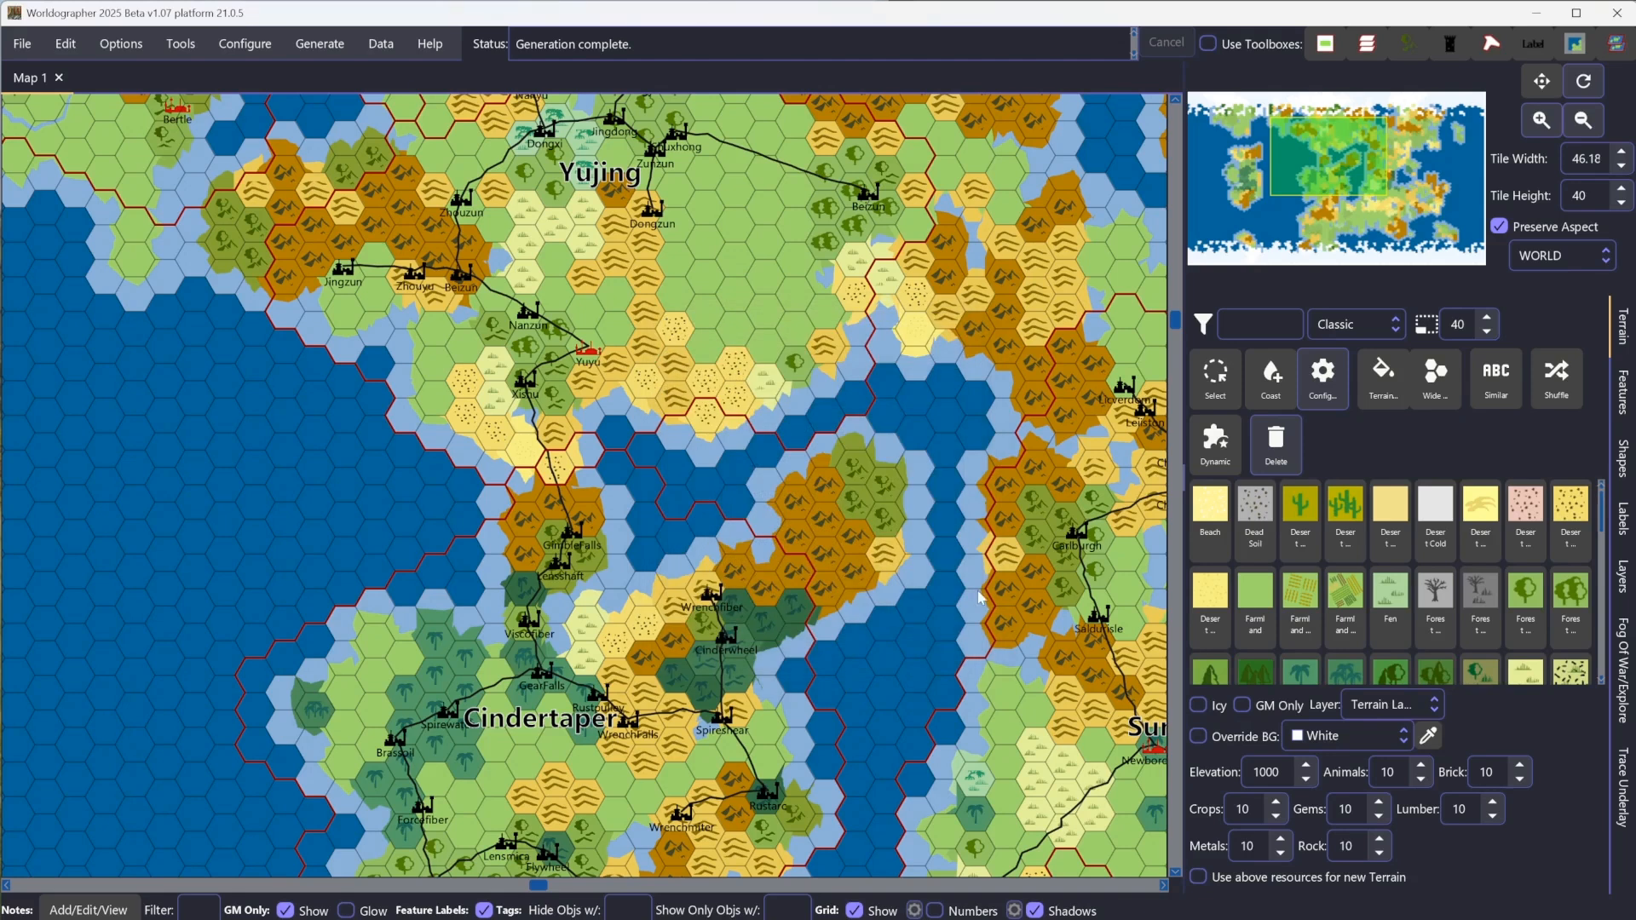
Step: Start adding configuration subfolders and include 202407 Ottoman Classic from the 2024 set
left_click(254, 48)
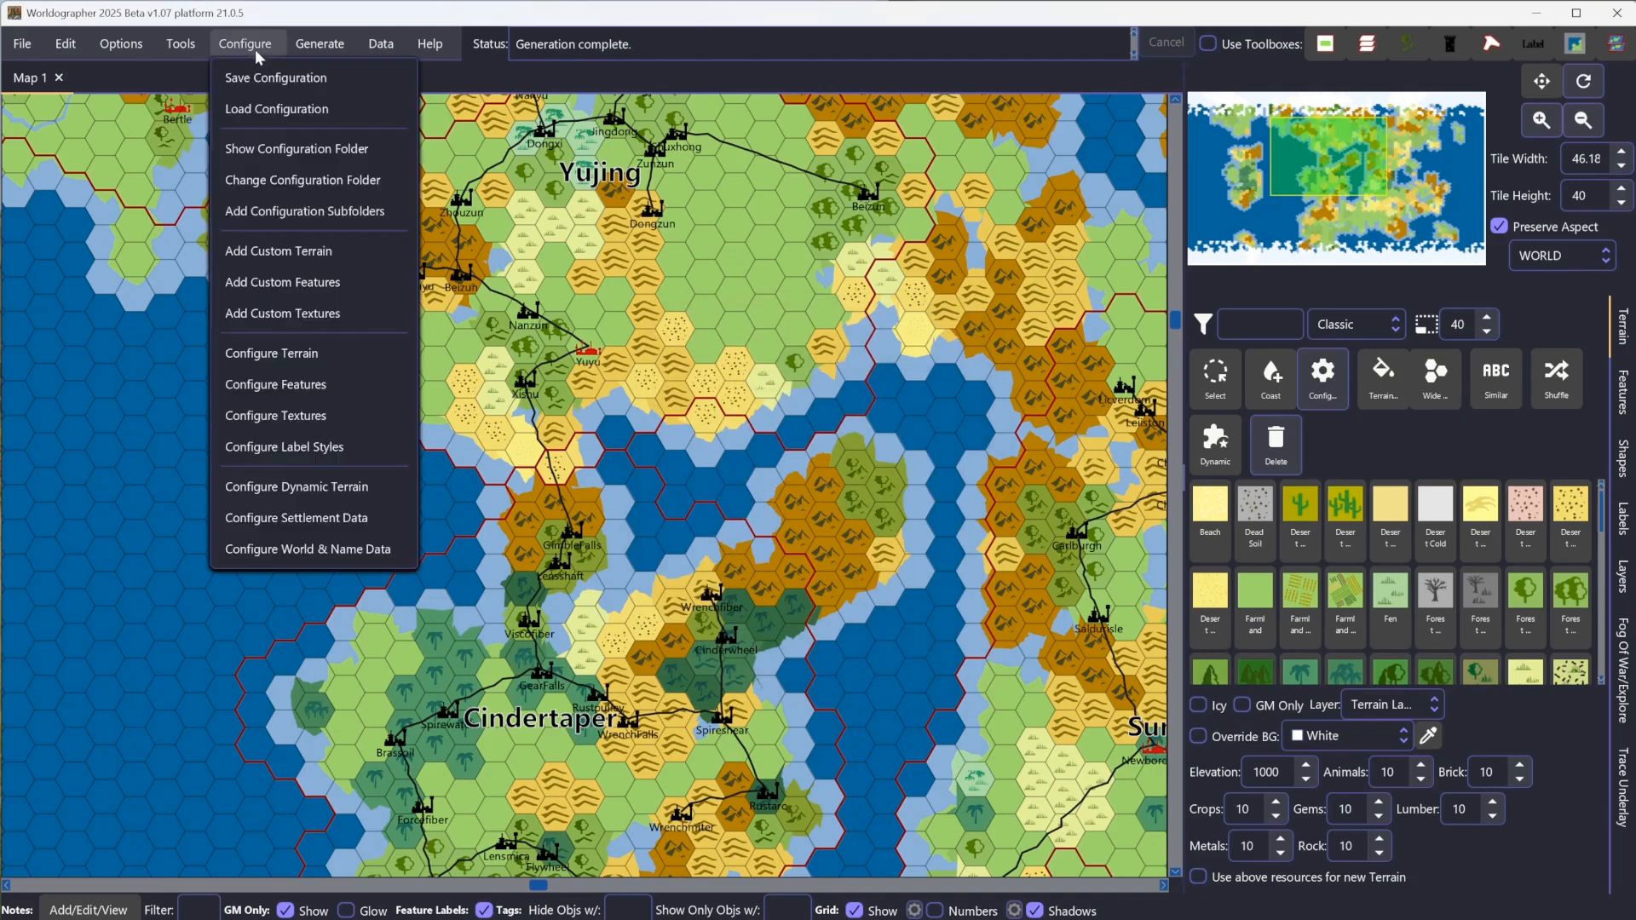
left_click(282, 220)
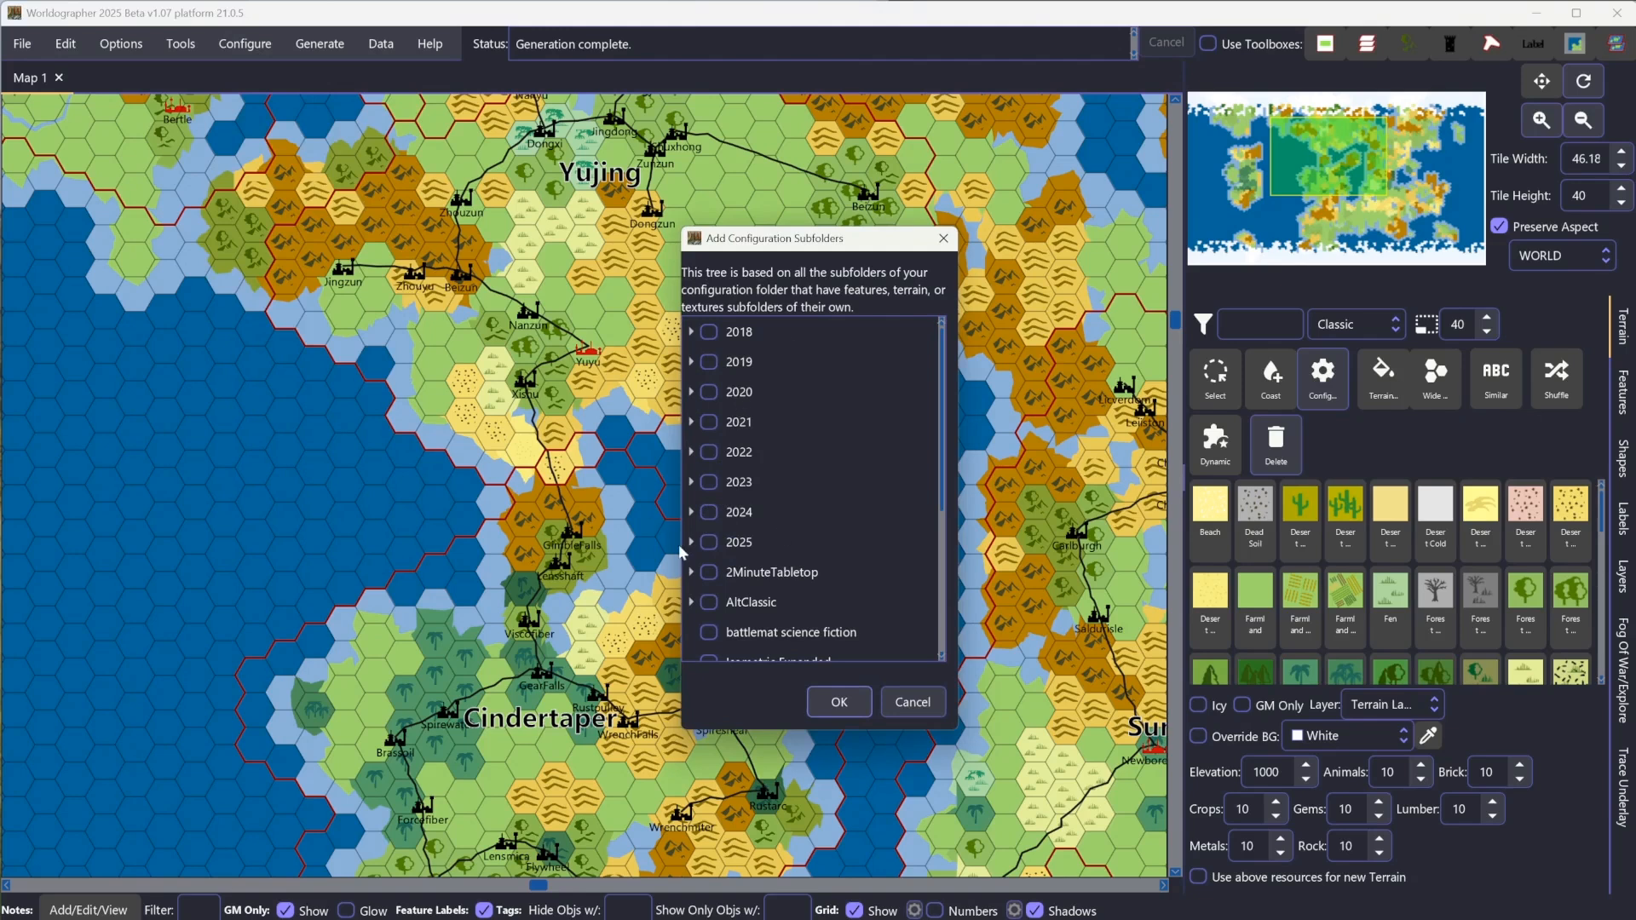
left_click(691, 511)
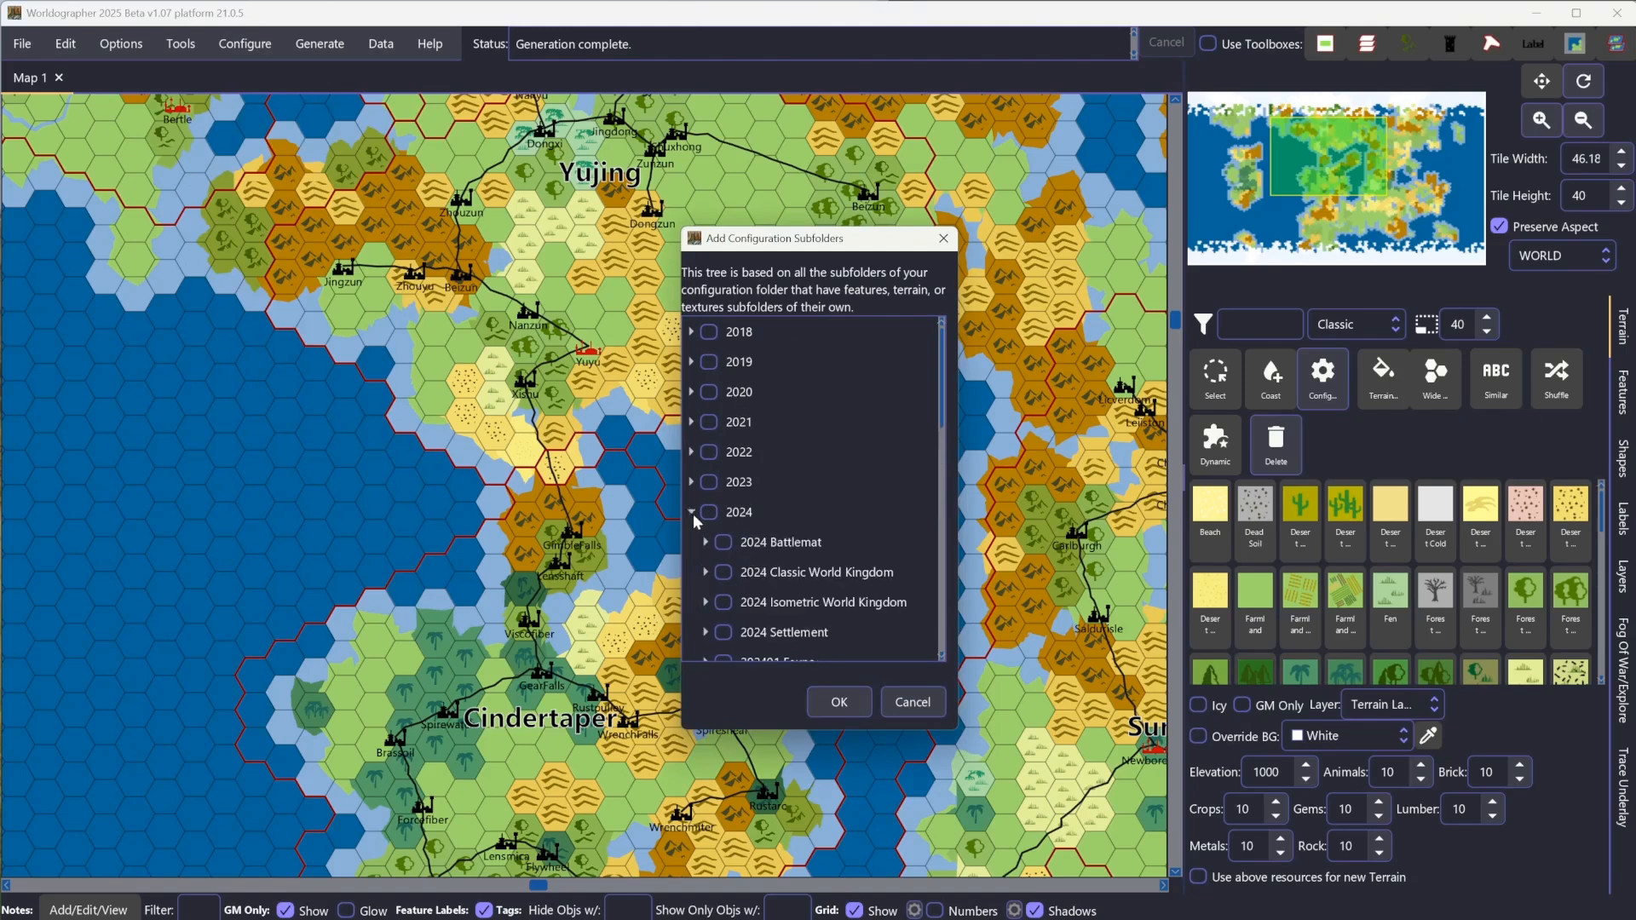
scroll(840, 508, "down", 3)
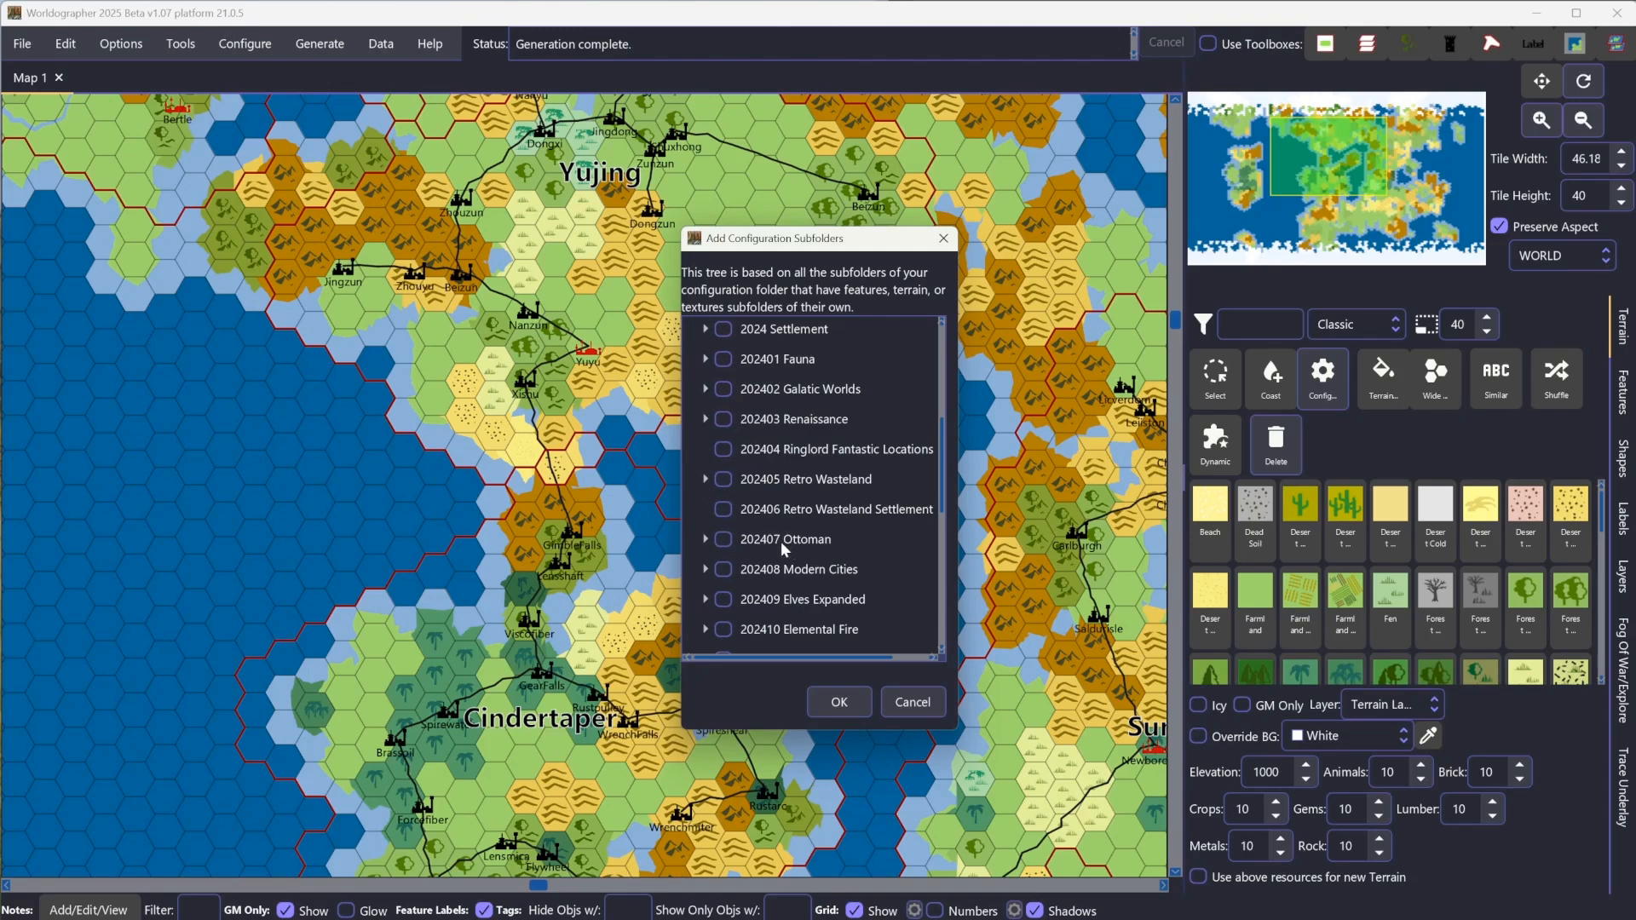
left_click(707, 539)
scroll(831, 592, "down", 1)
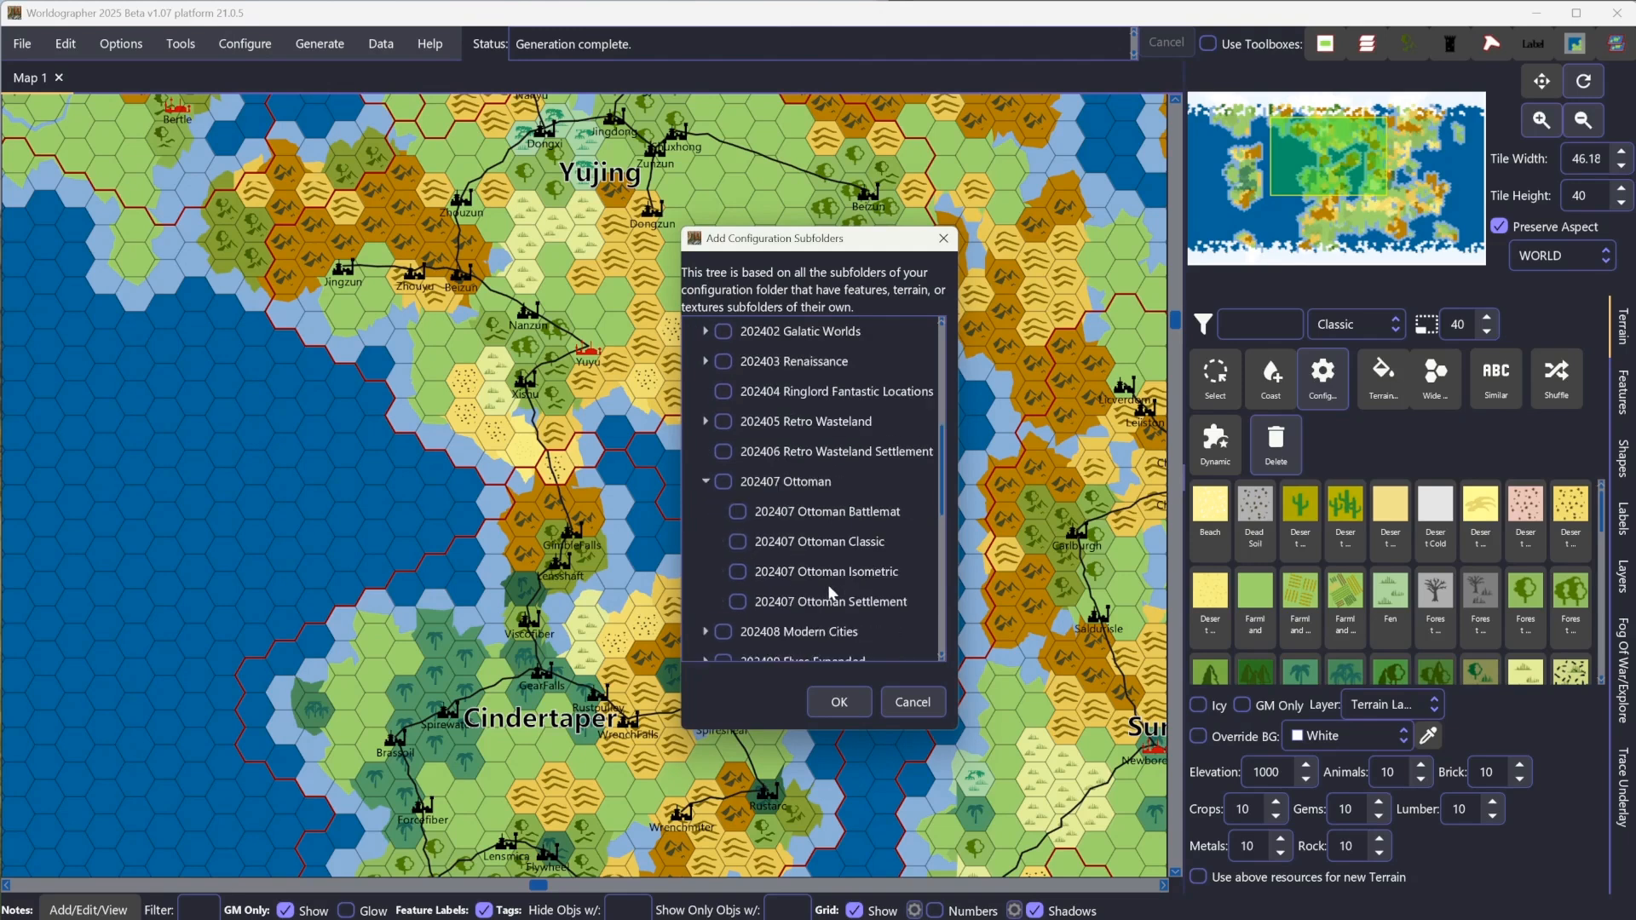
left_click(739, 542)
Step: Include the 202403 Renaissance Classic World subfolder as well and load the chosen icon sets
left_click(707, 361)
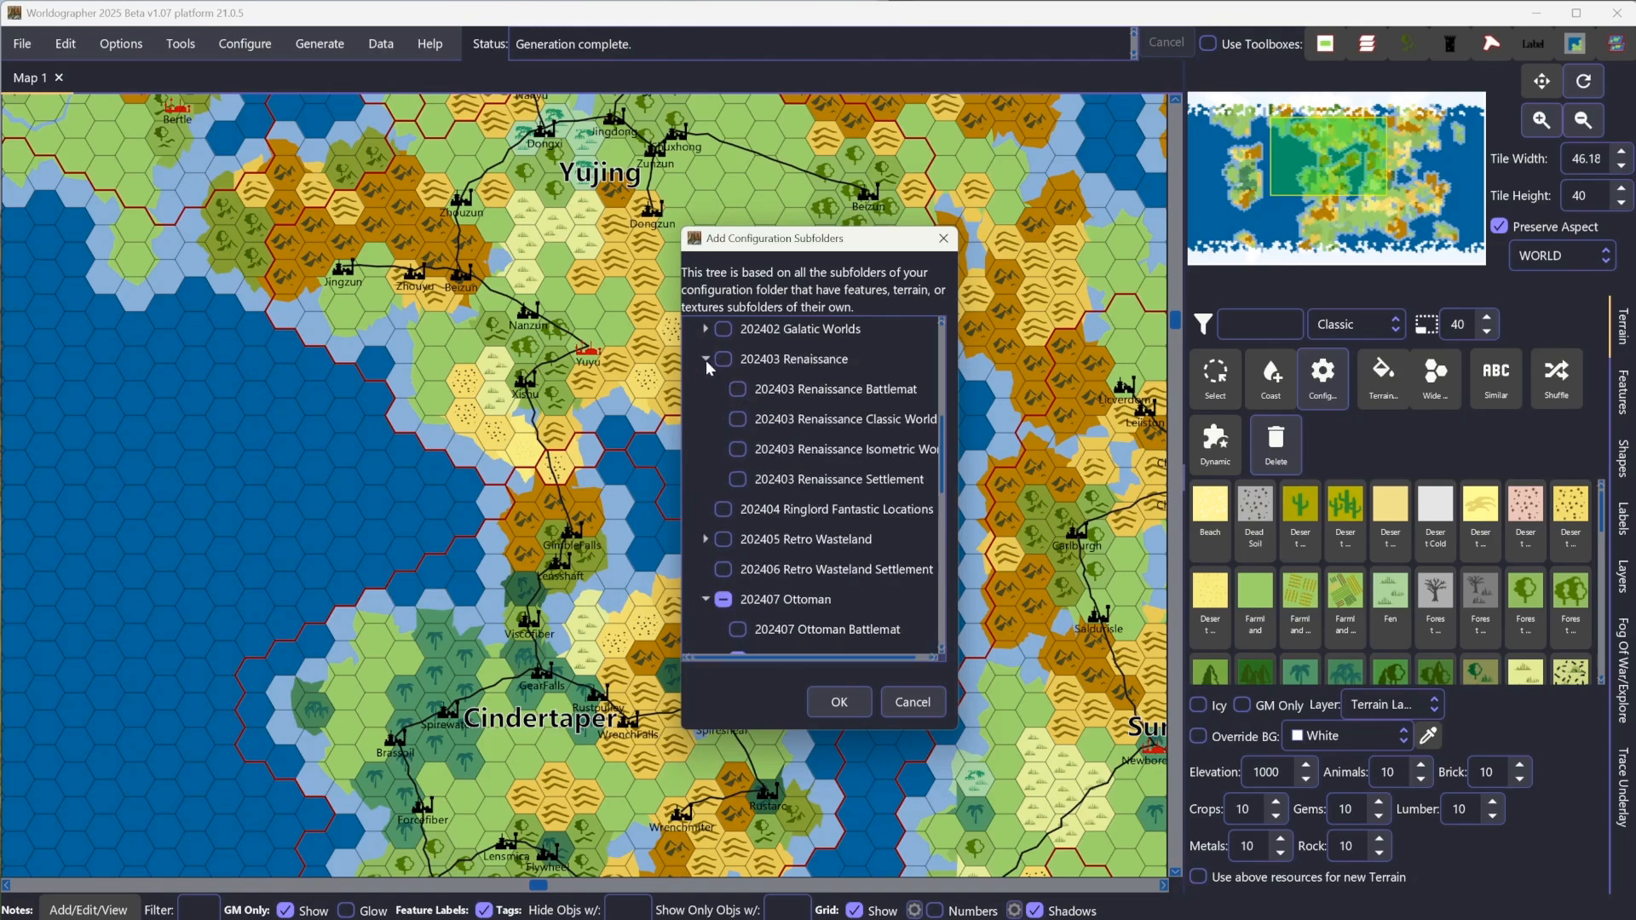
left_click(738, 419)
scroll(821, 462, "down", 1)
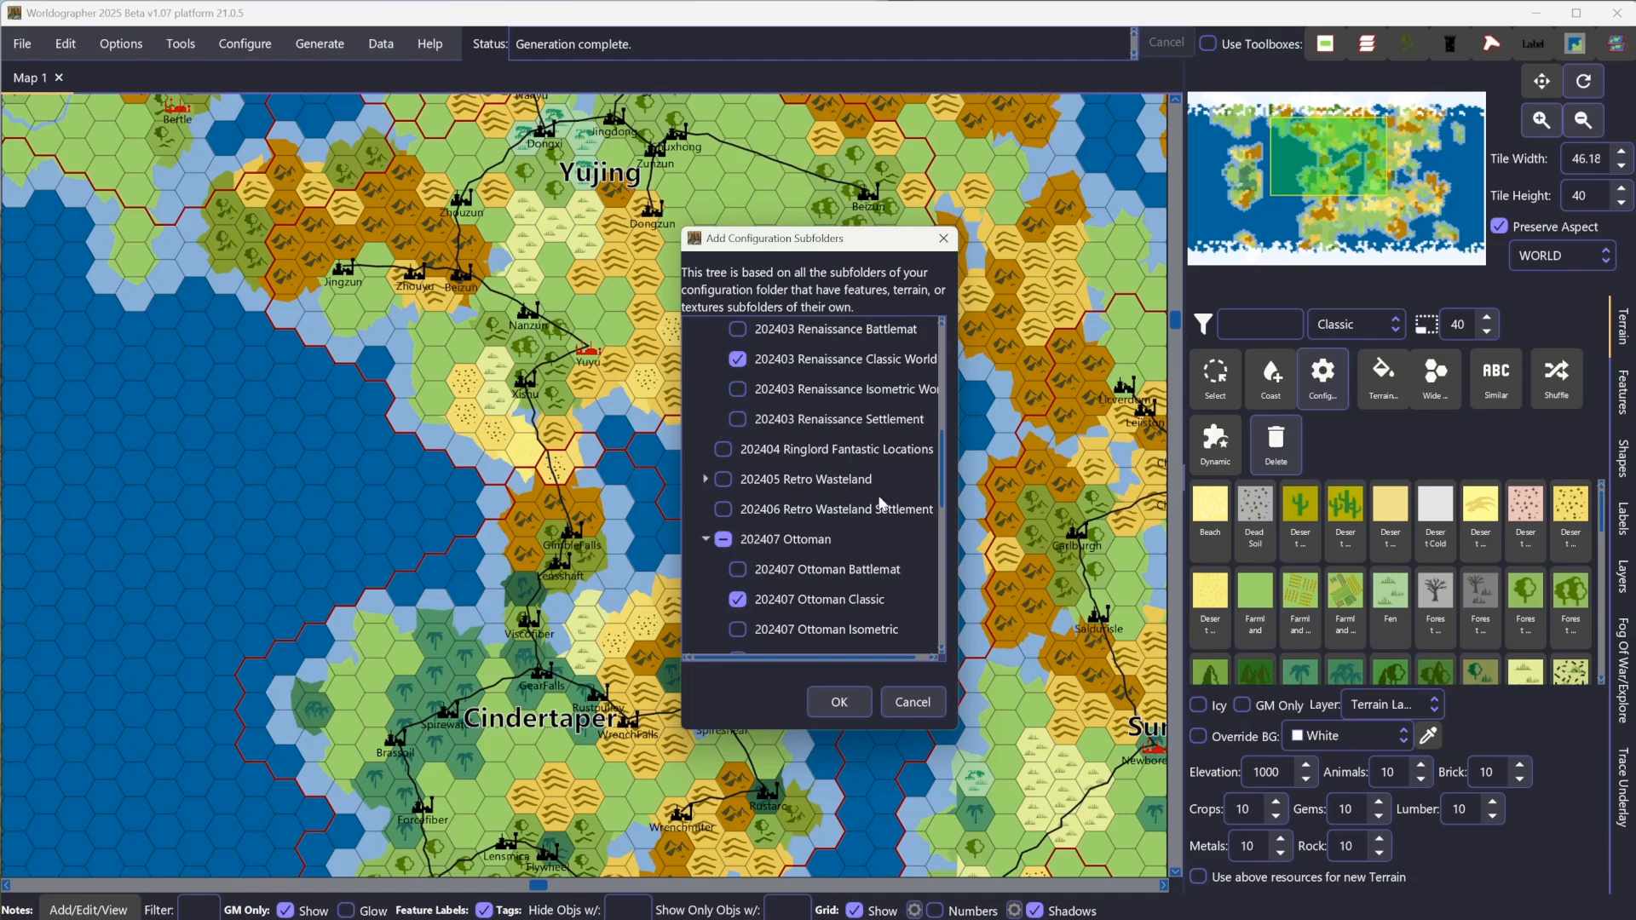
left_click(836, 704)
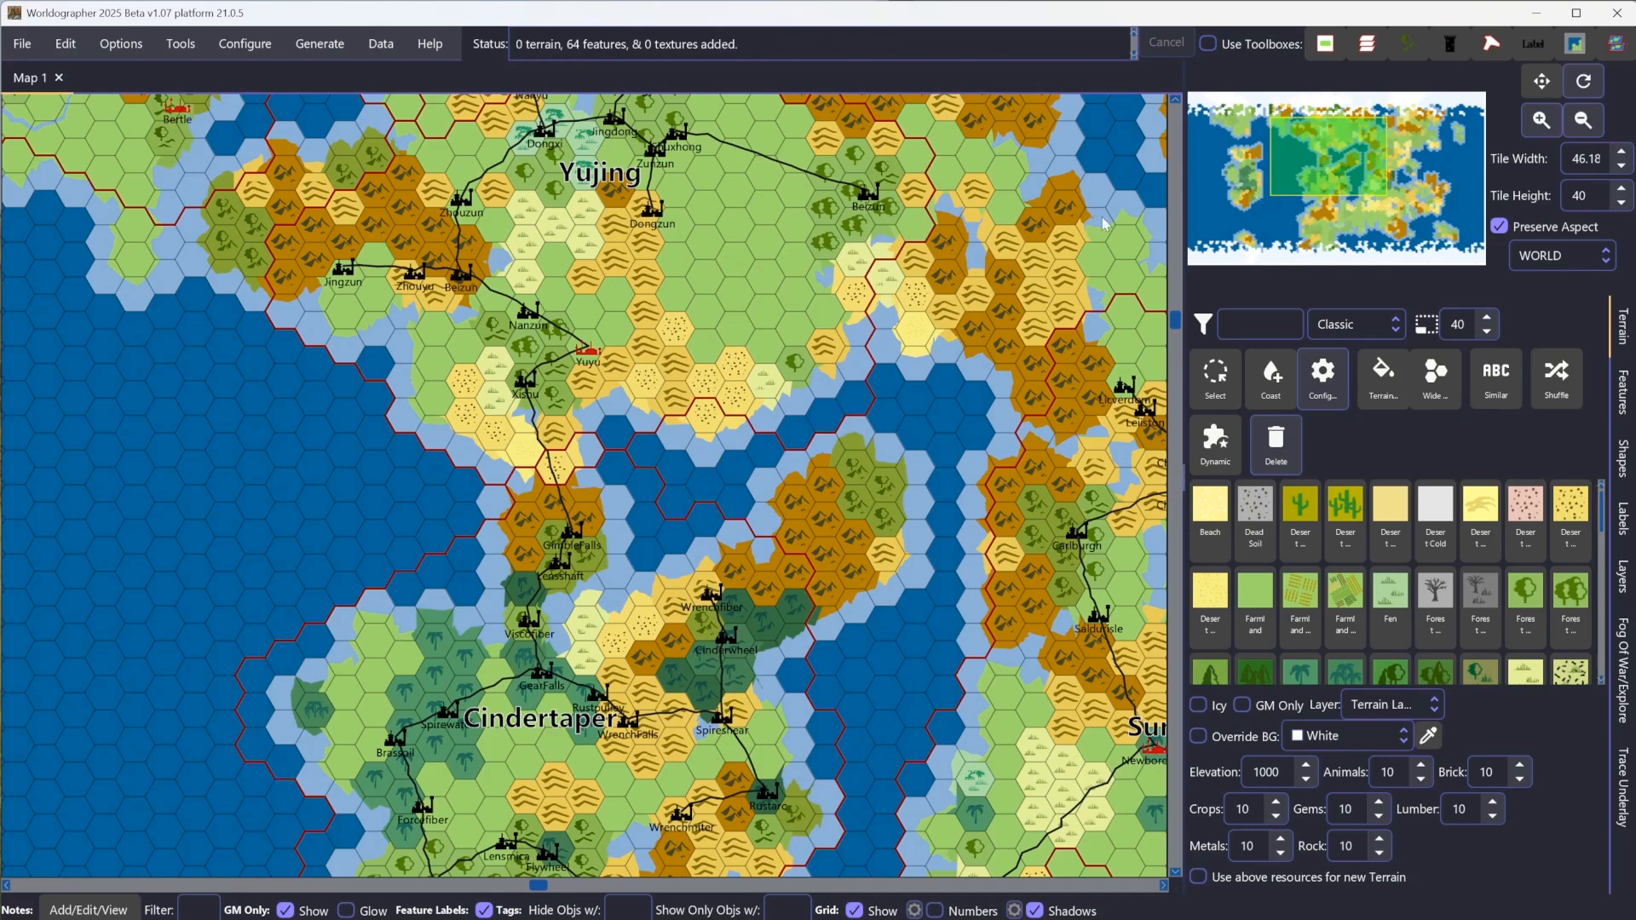
Step: Show the 202407 Ottoman Classic feature icons and set their icon size to 80
left_click(1621, 394)
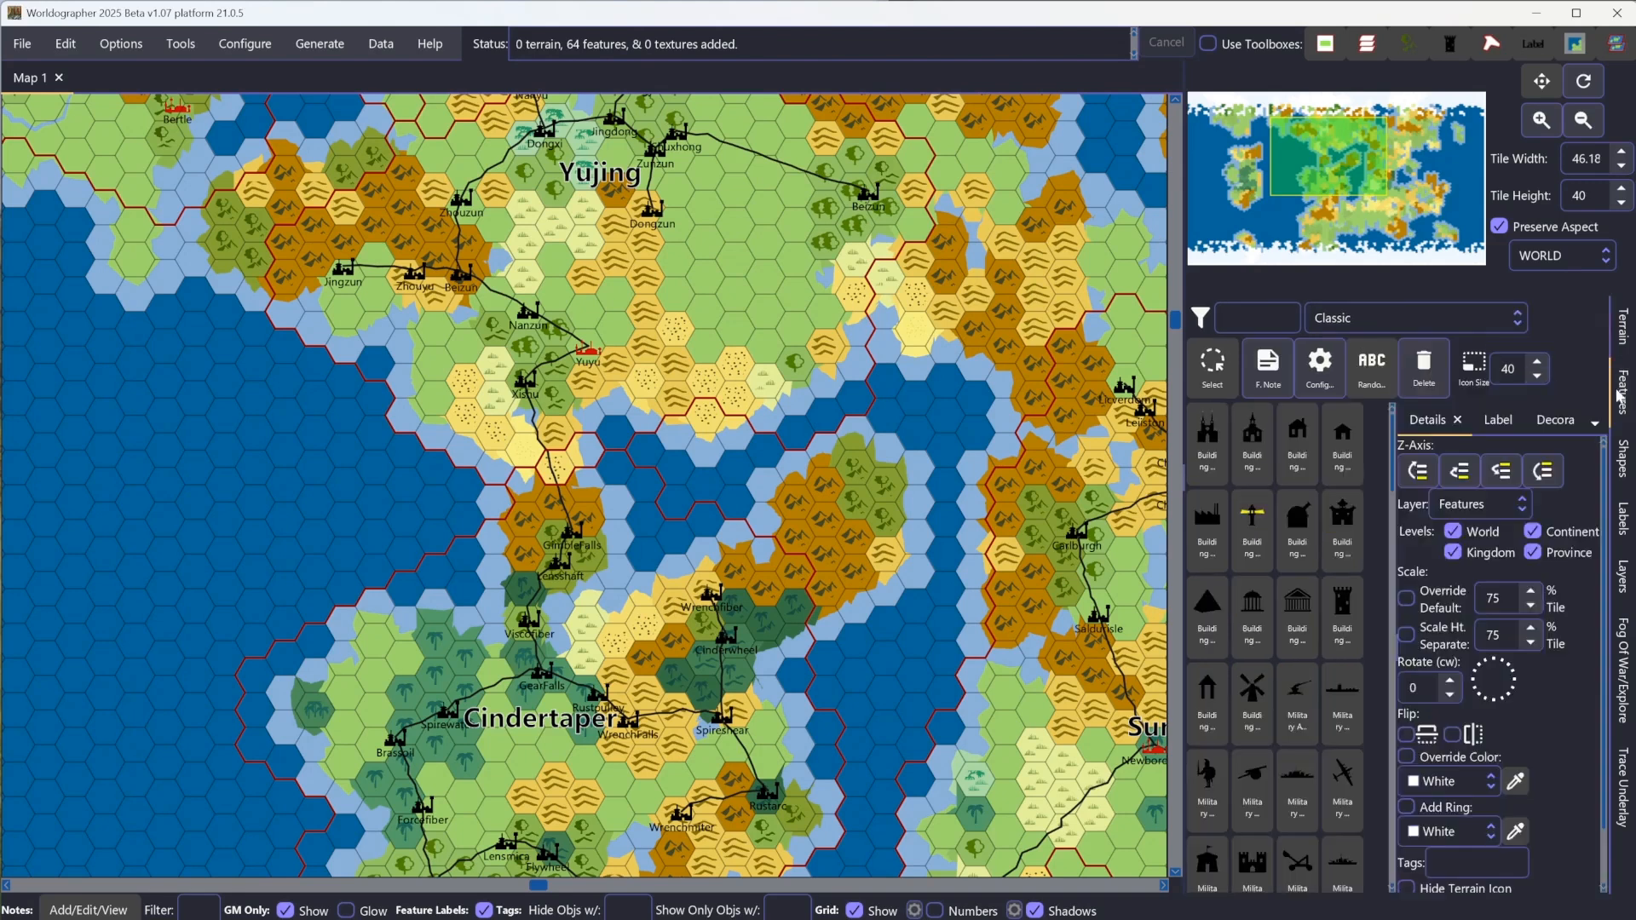
left_click(1396, 320)
scroll(1430, 518, "down", 2)
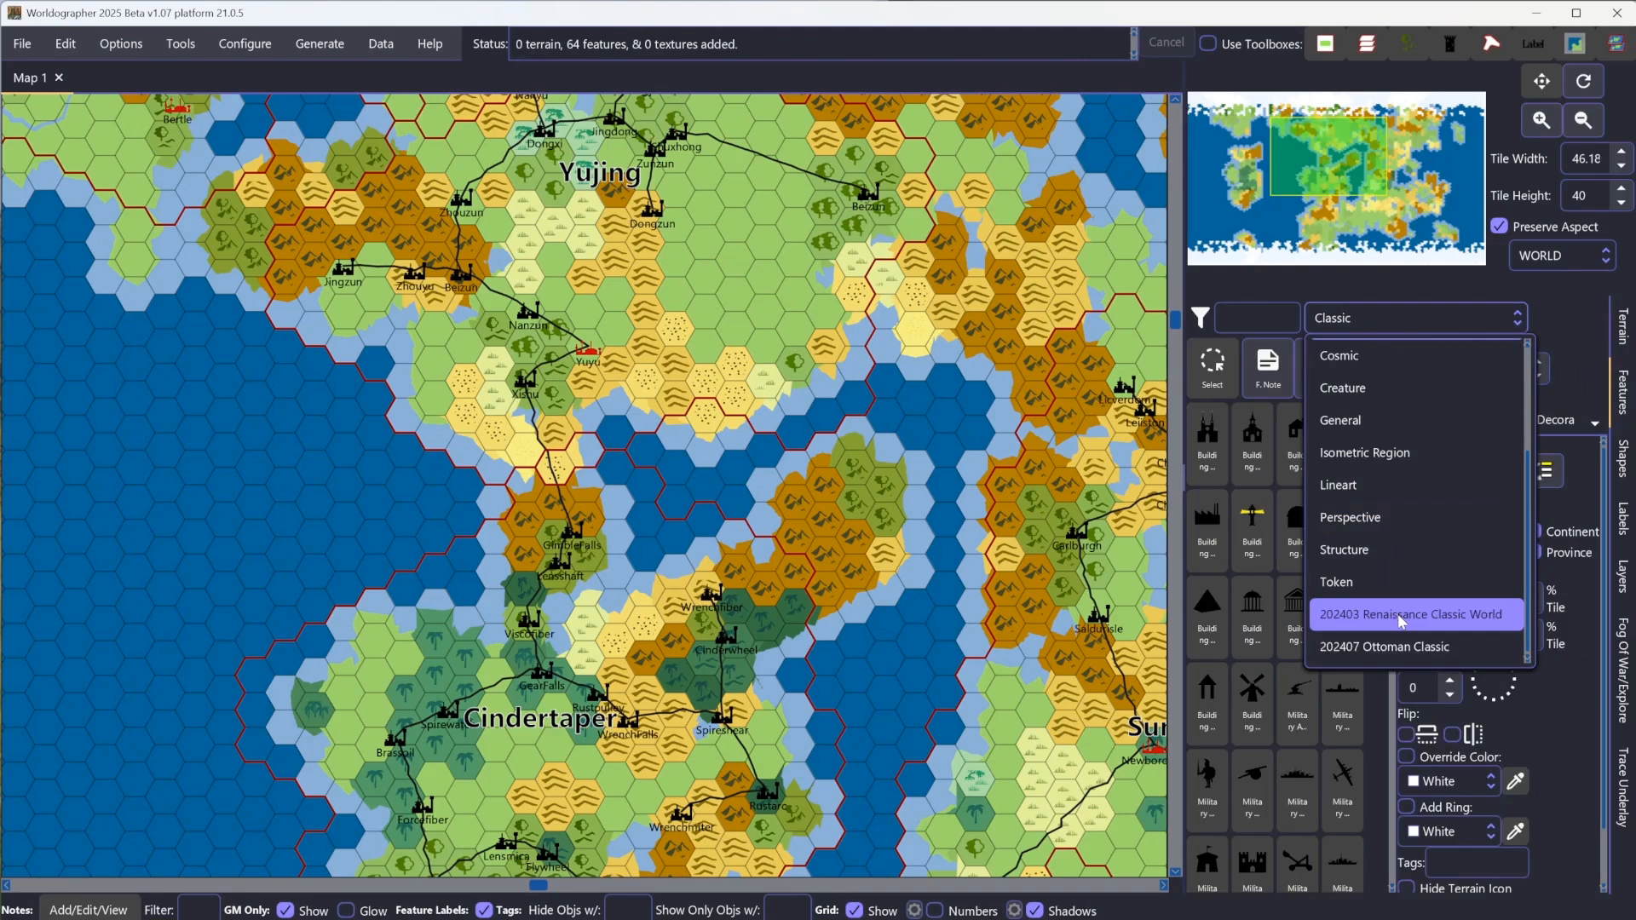
left_click(1404, 651)
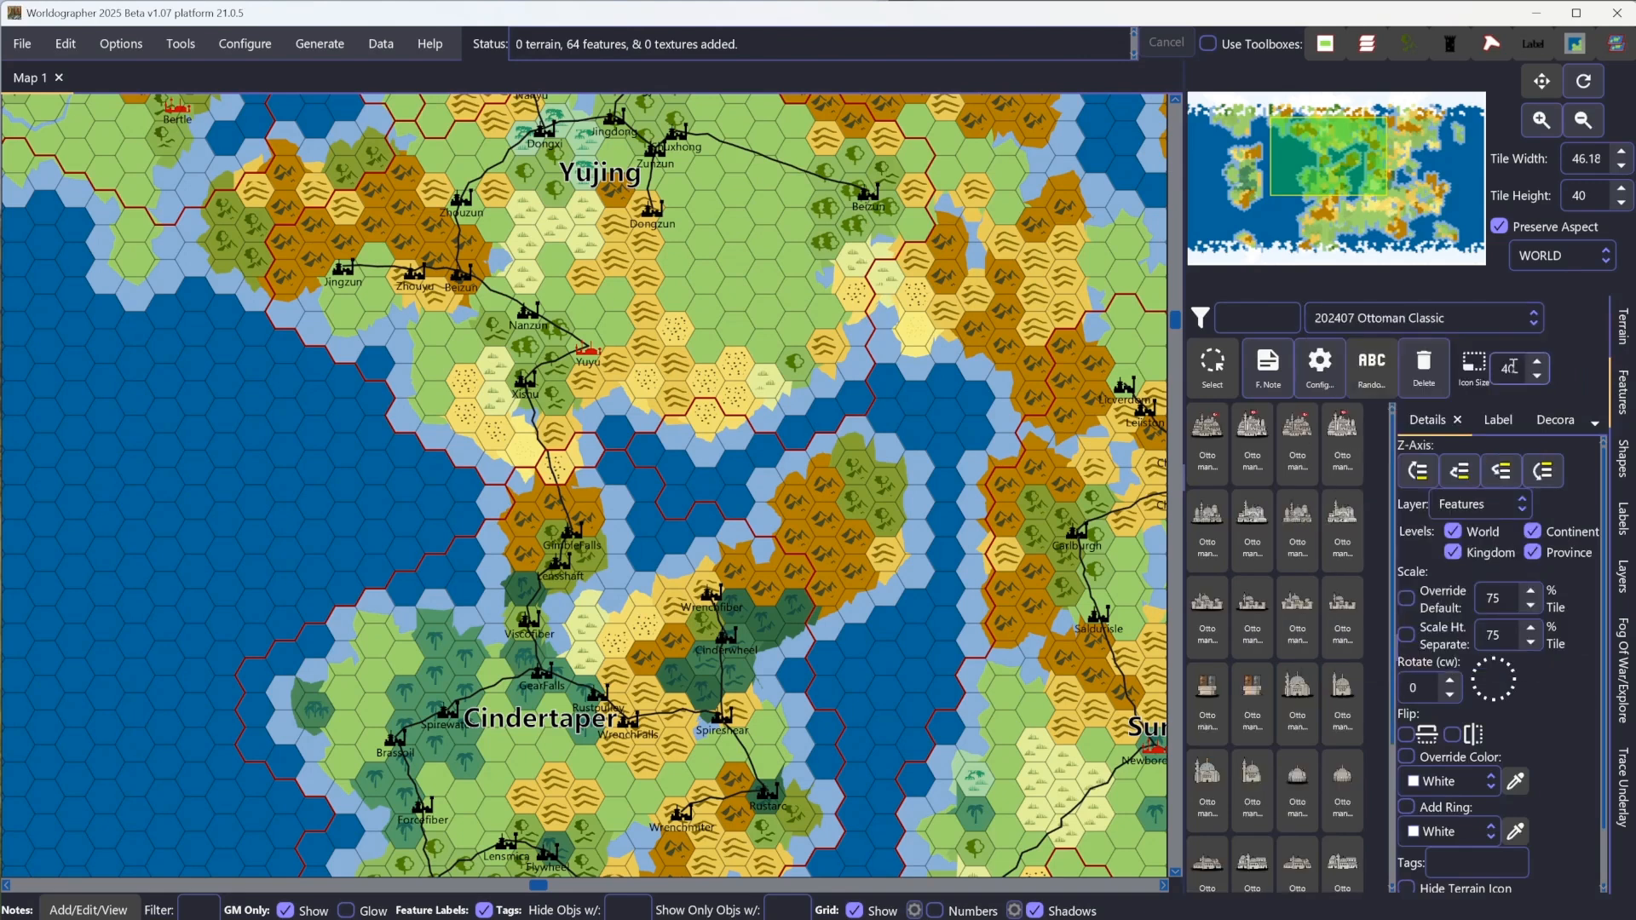
type("80")
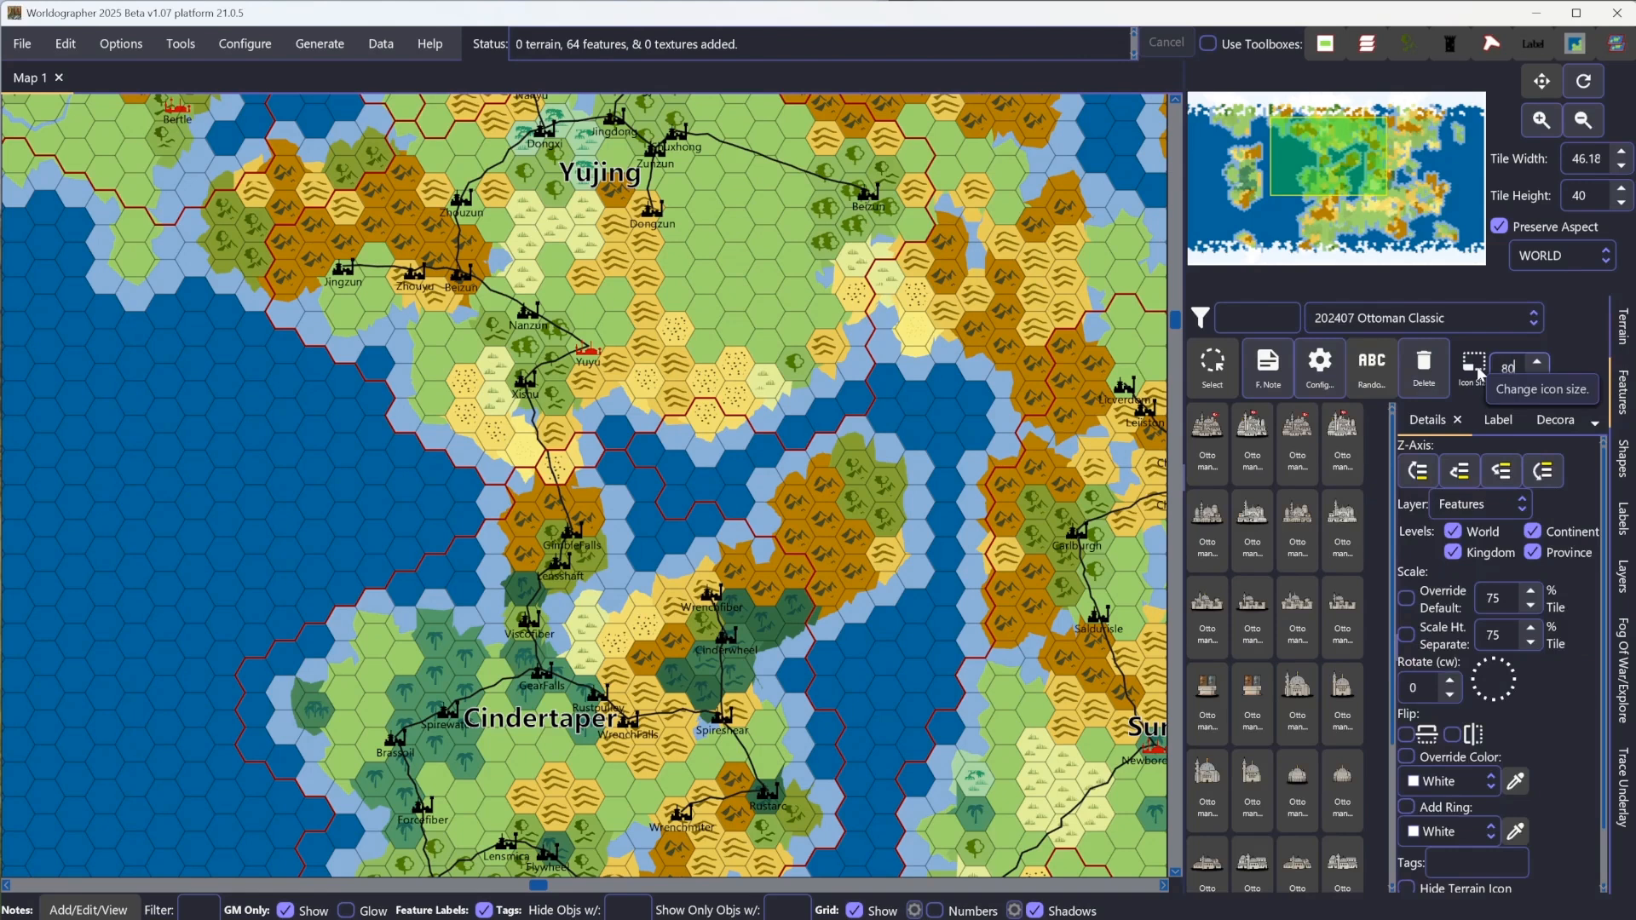
key("Return")
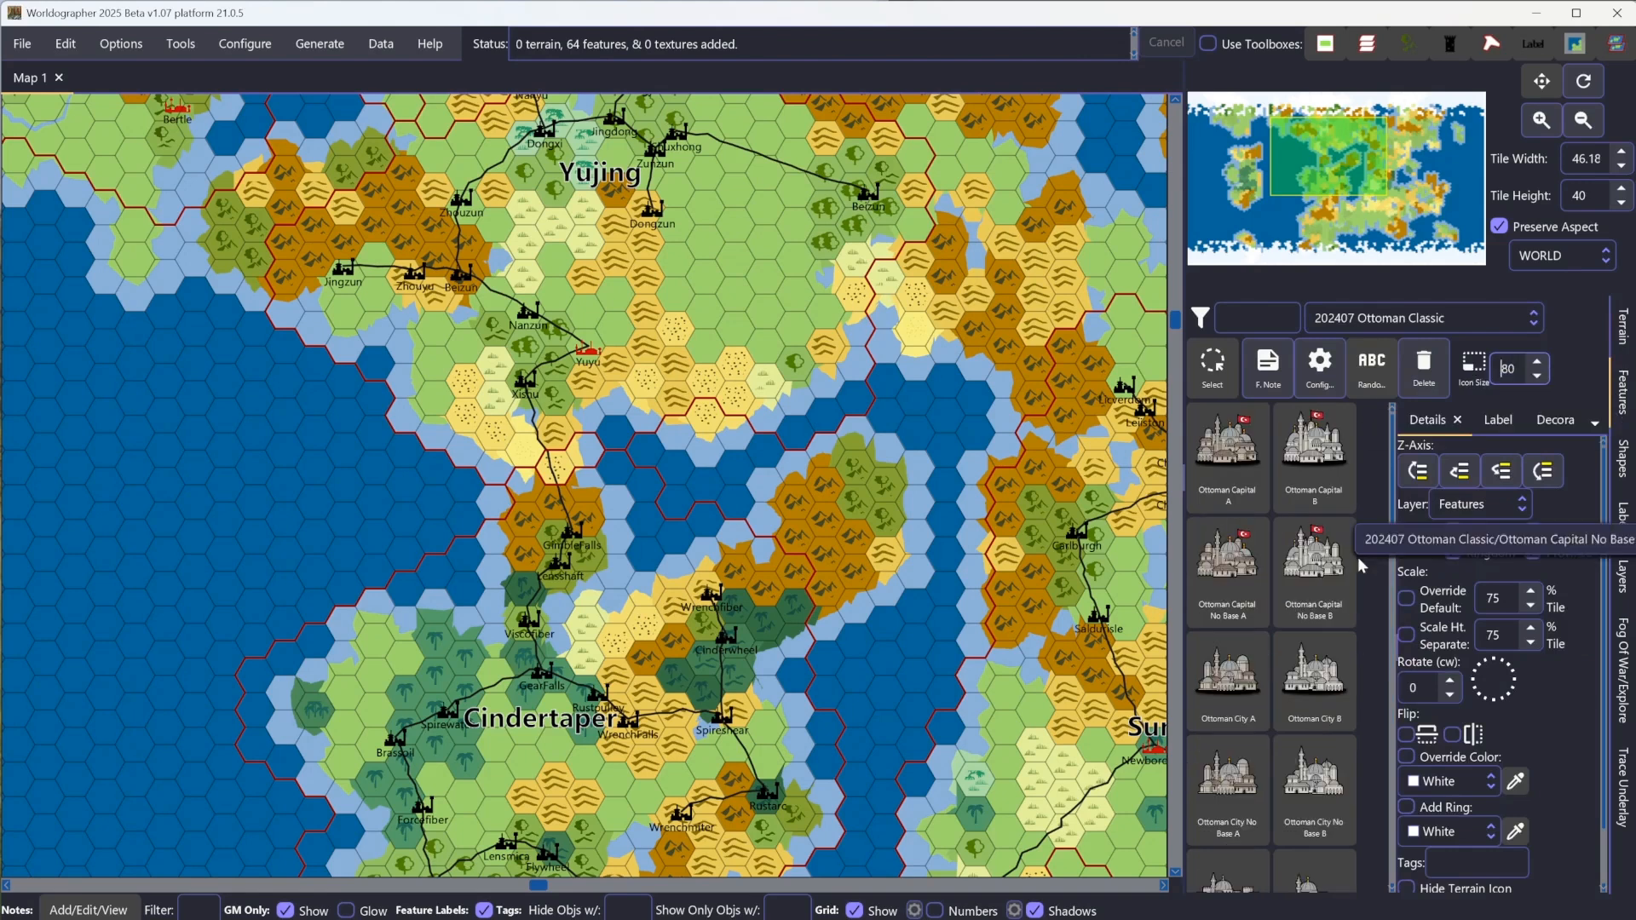
scroll(1312, 771, "down", 3)
scroll(1304, 801, "down", 3)
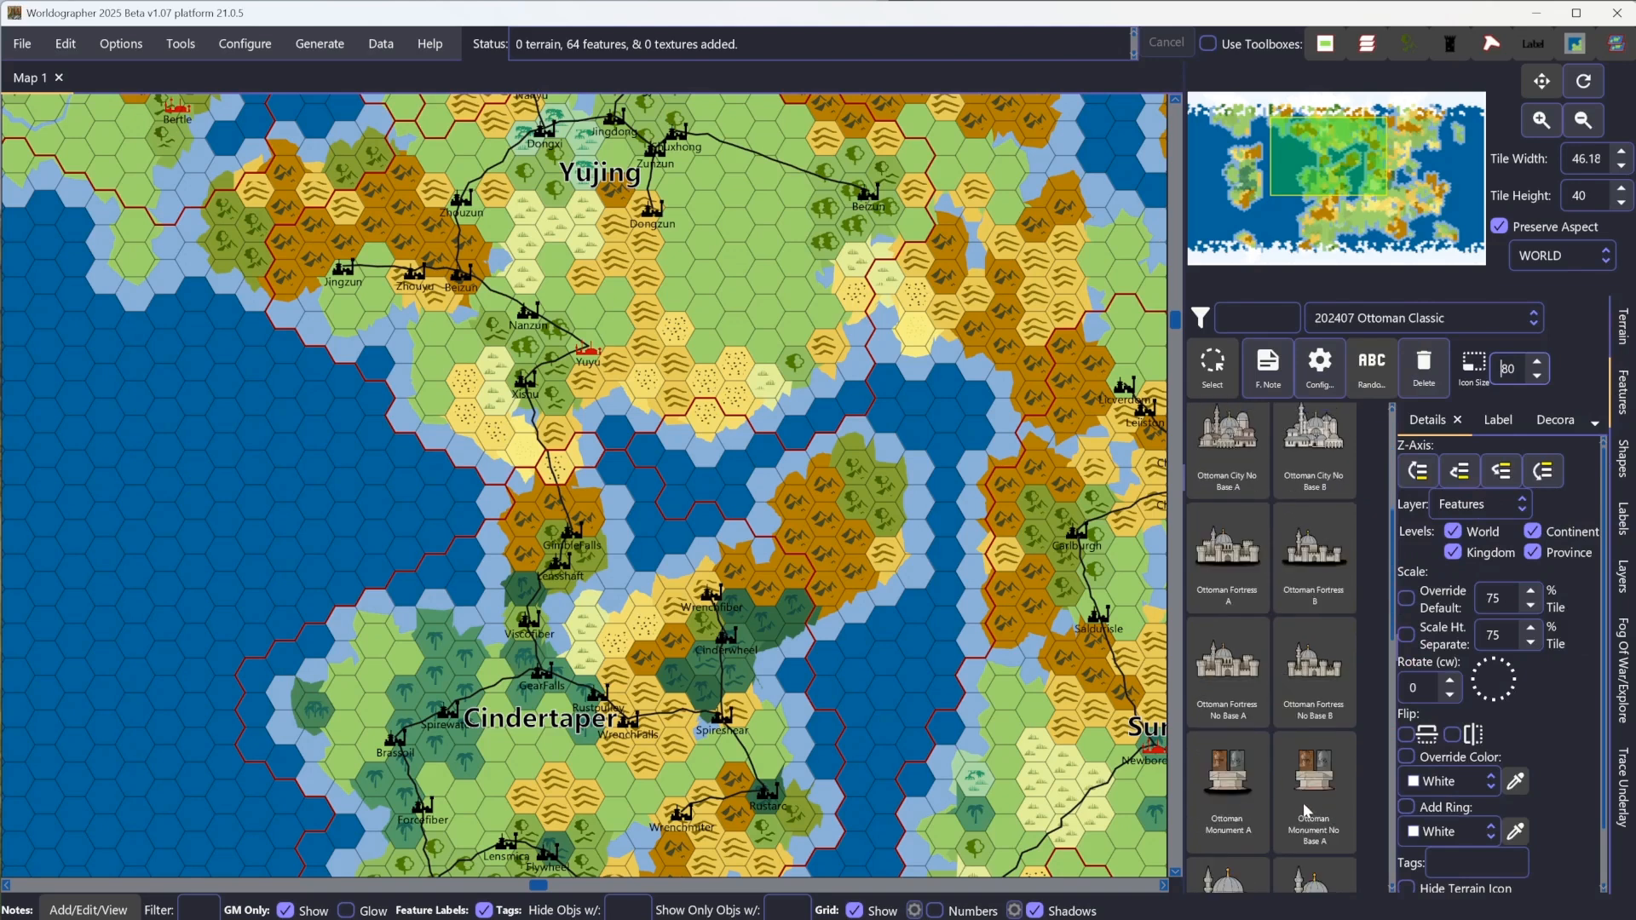
Step: Switch the features to 202403 Renaissance Classic World and place a Renaissance Quarry A on the grassland east of Yuyu
left_click(1381, 319)
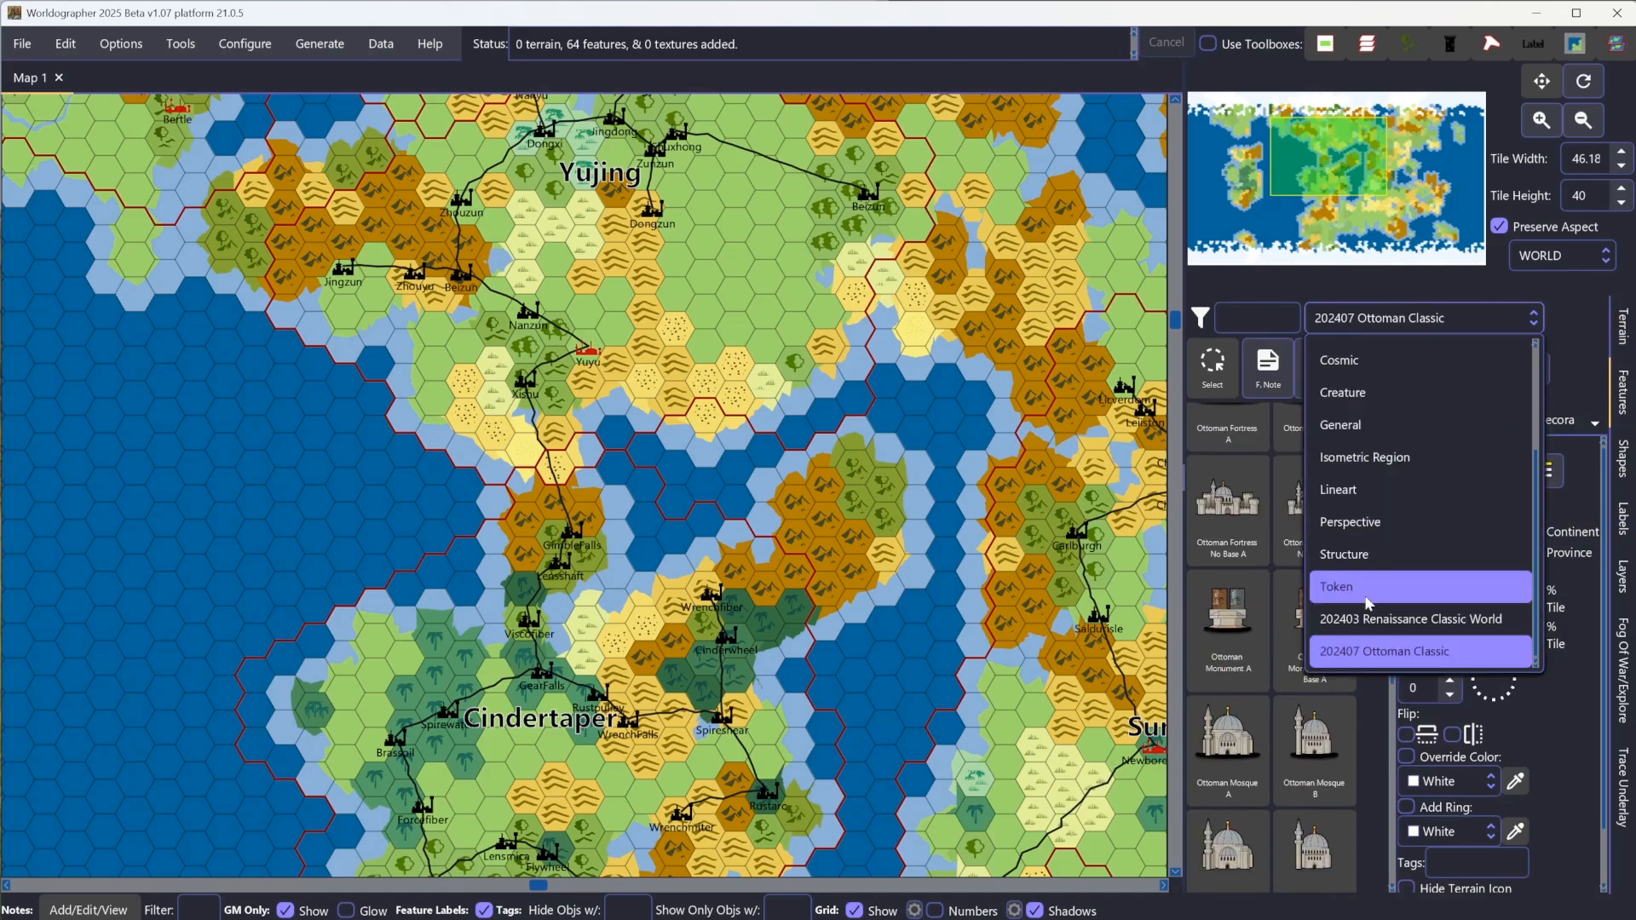
left_click(1372, 619)
scroll(1283, 674, "up", 2)
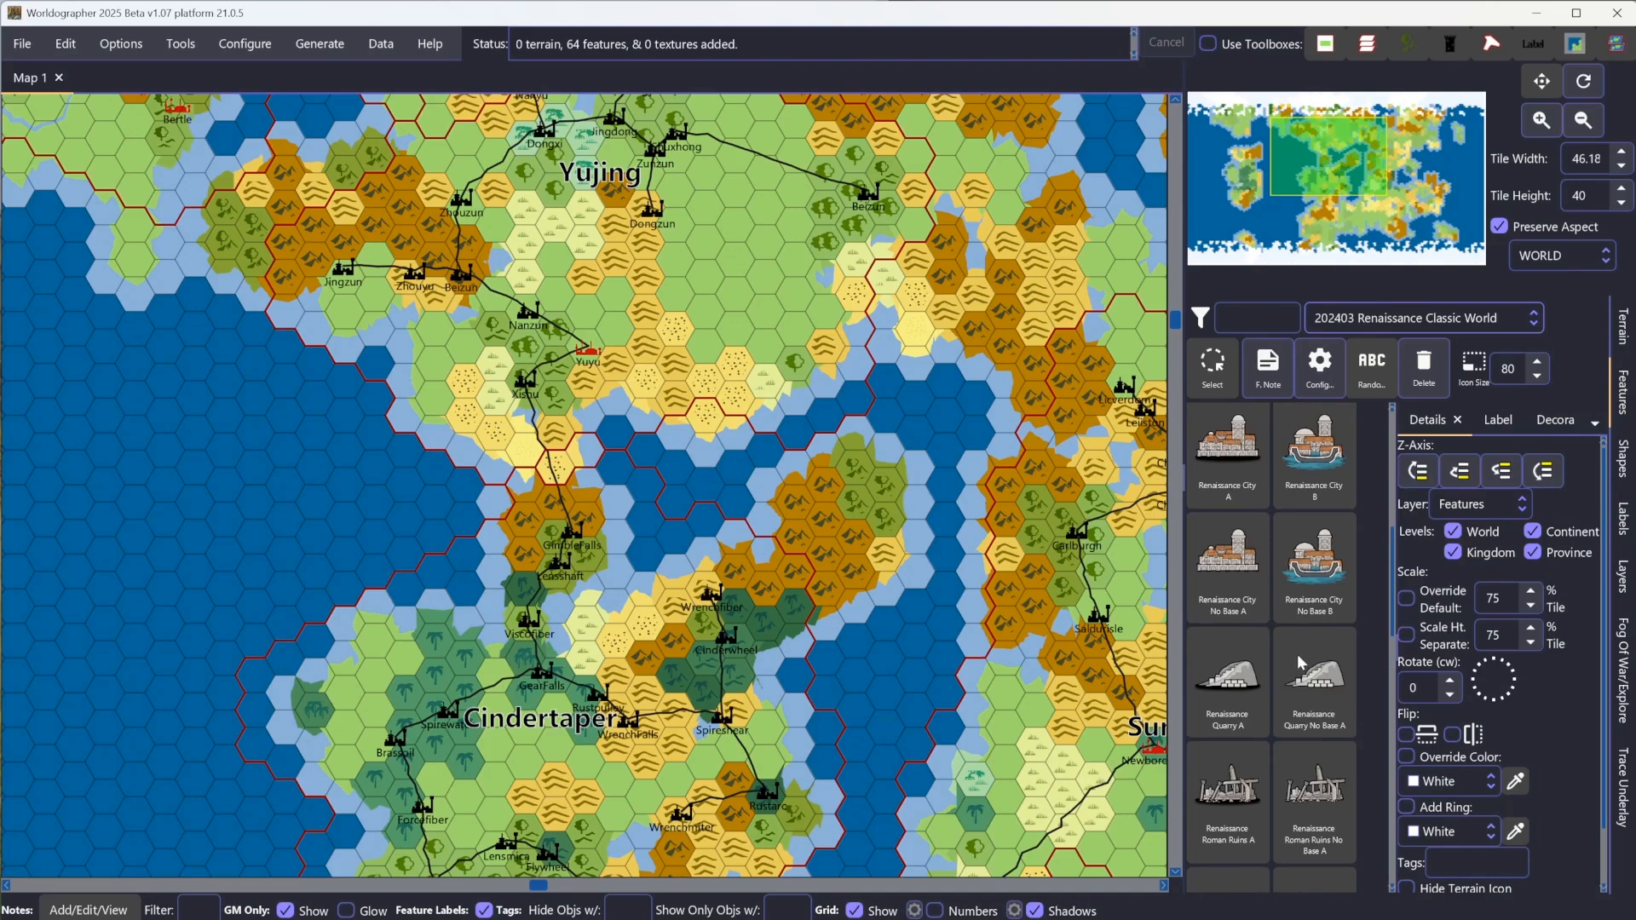
left_click(1217, 687)
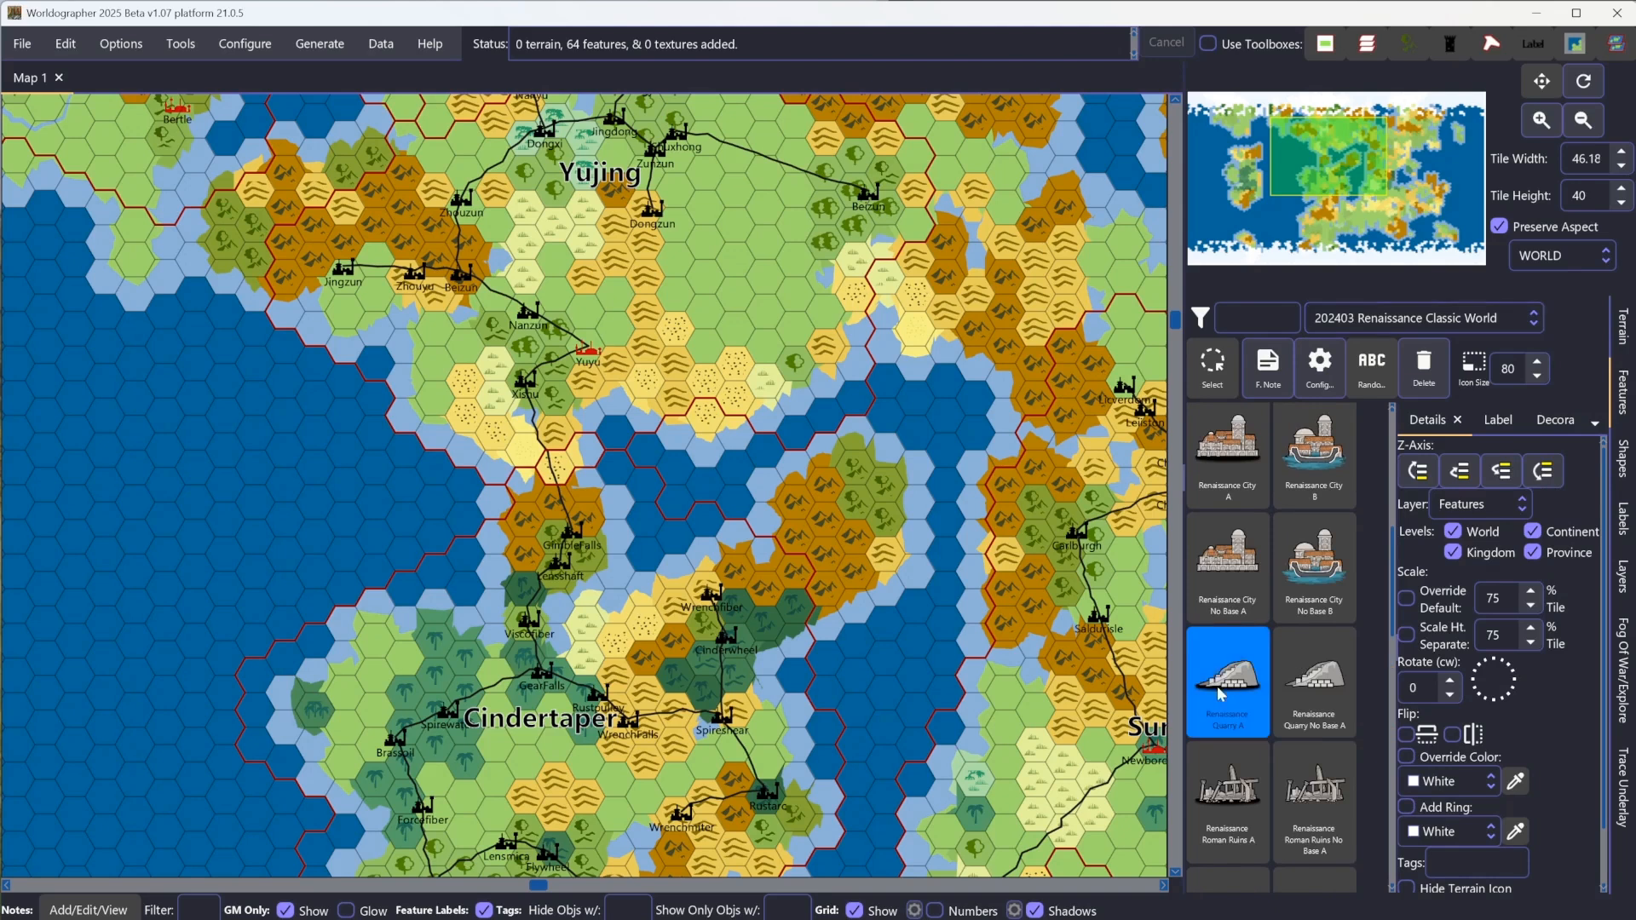
left_click(734, 337)
scroll(742, 392, "up", 3)
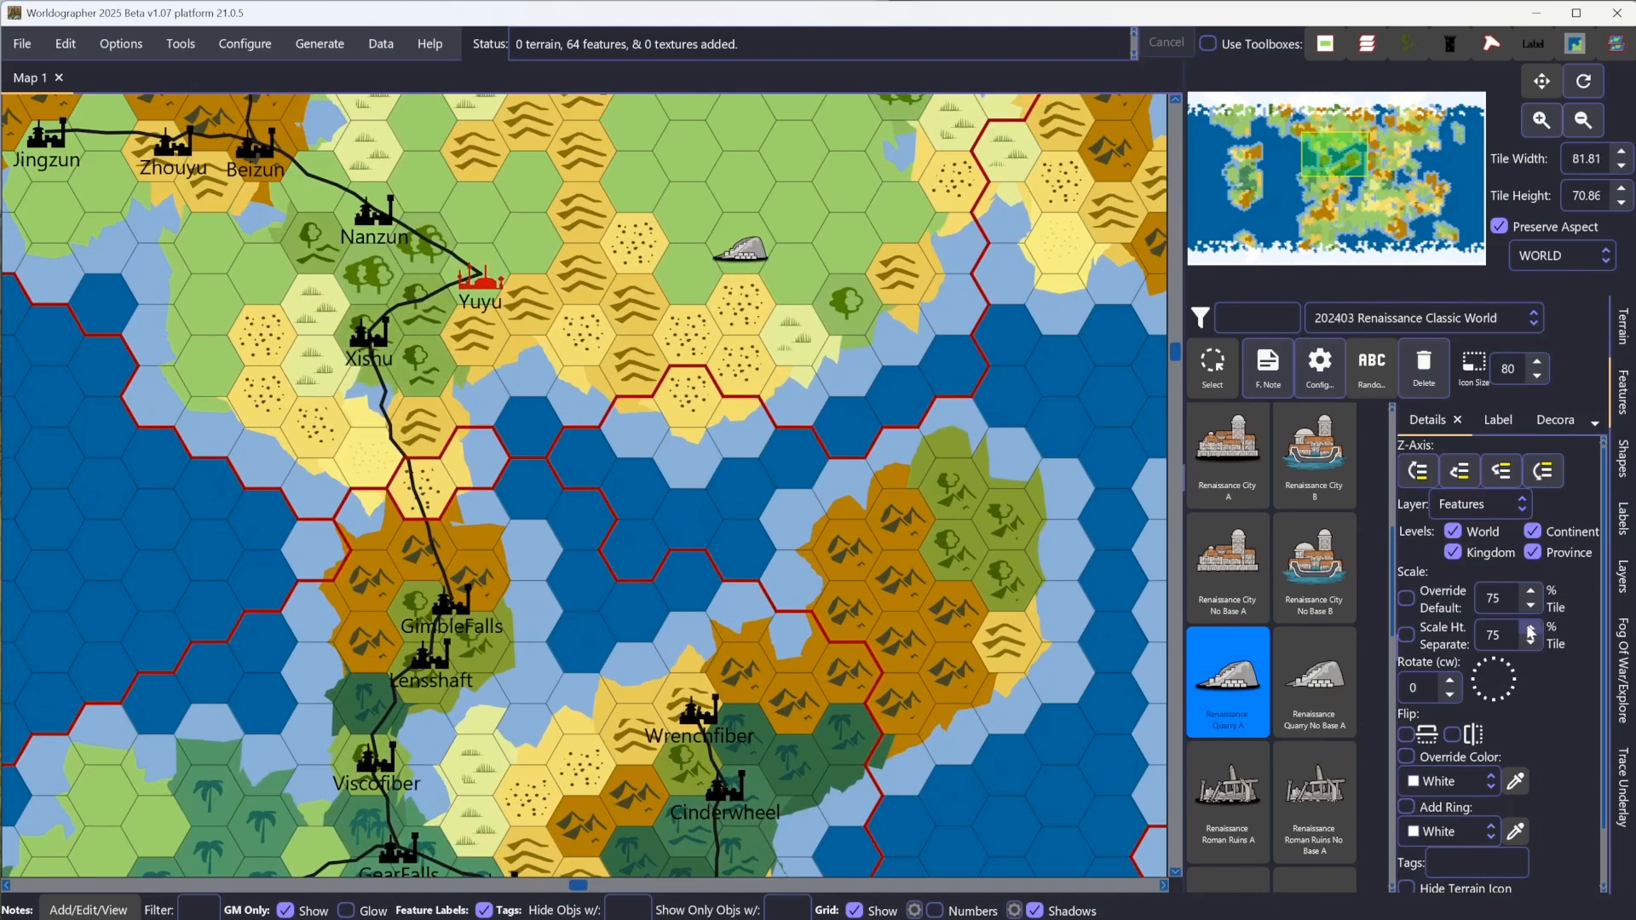
Step: Start adding custom terrain and browse to the Terrain folder of 202408 Modern Cities Classic World in the 2024 set
left_click(239, 46)
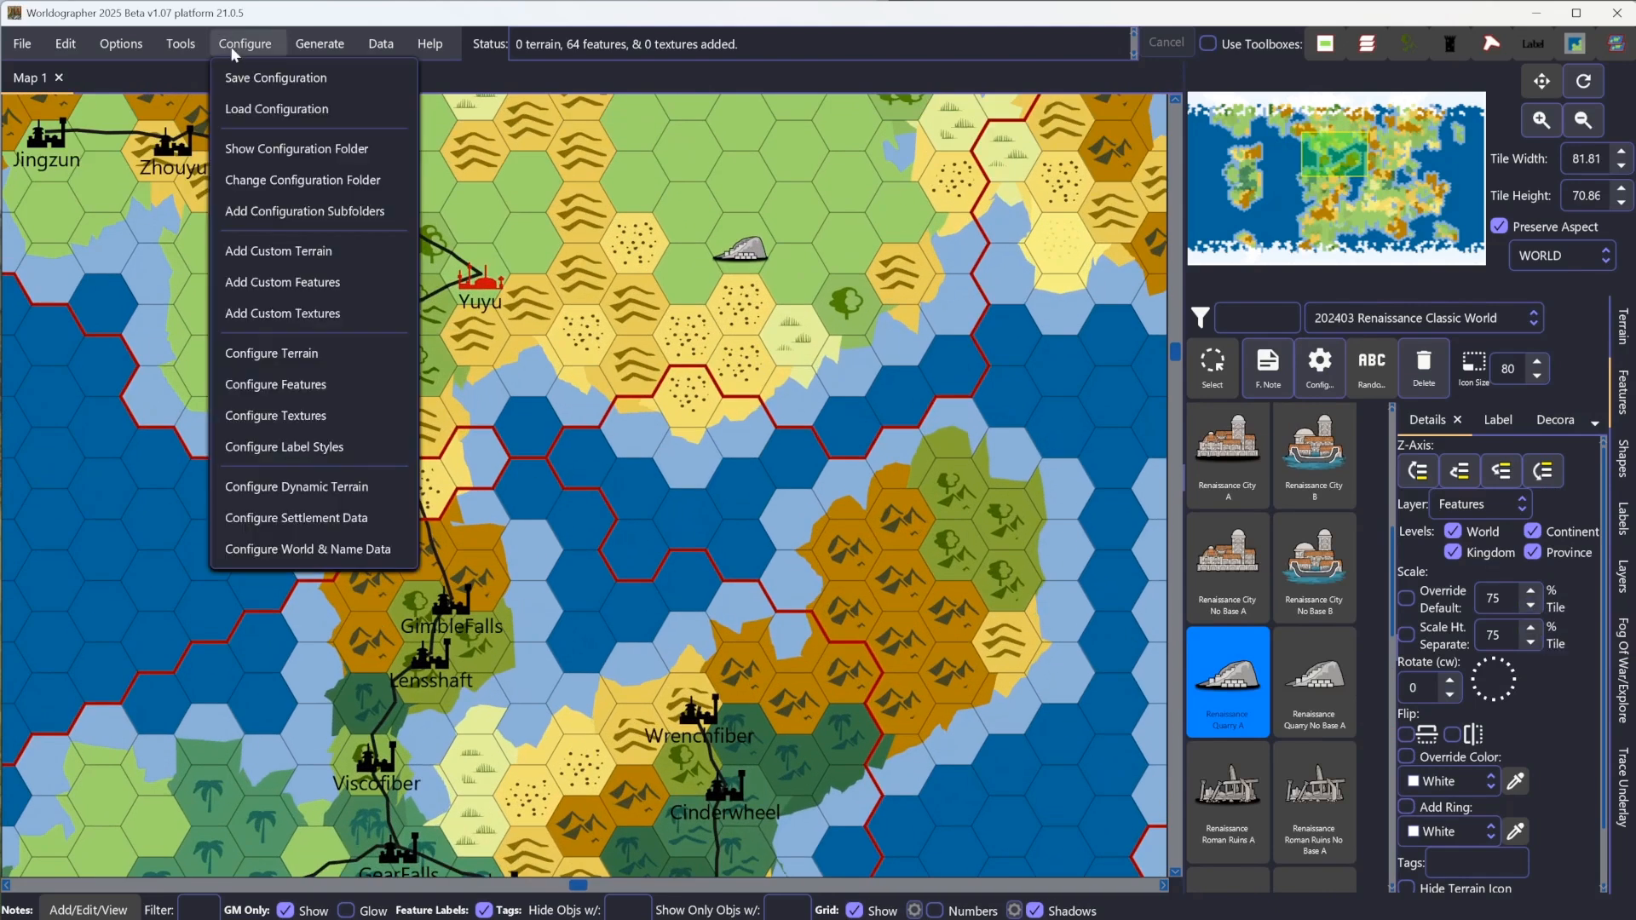
left_click(274, 253)
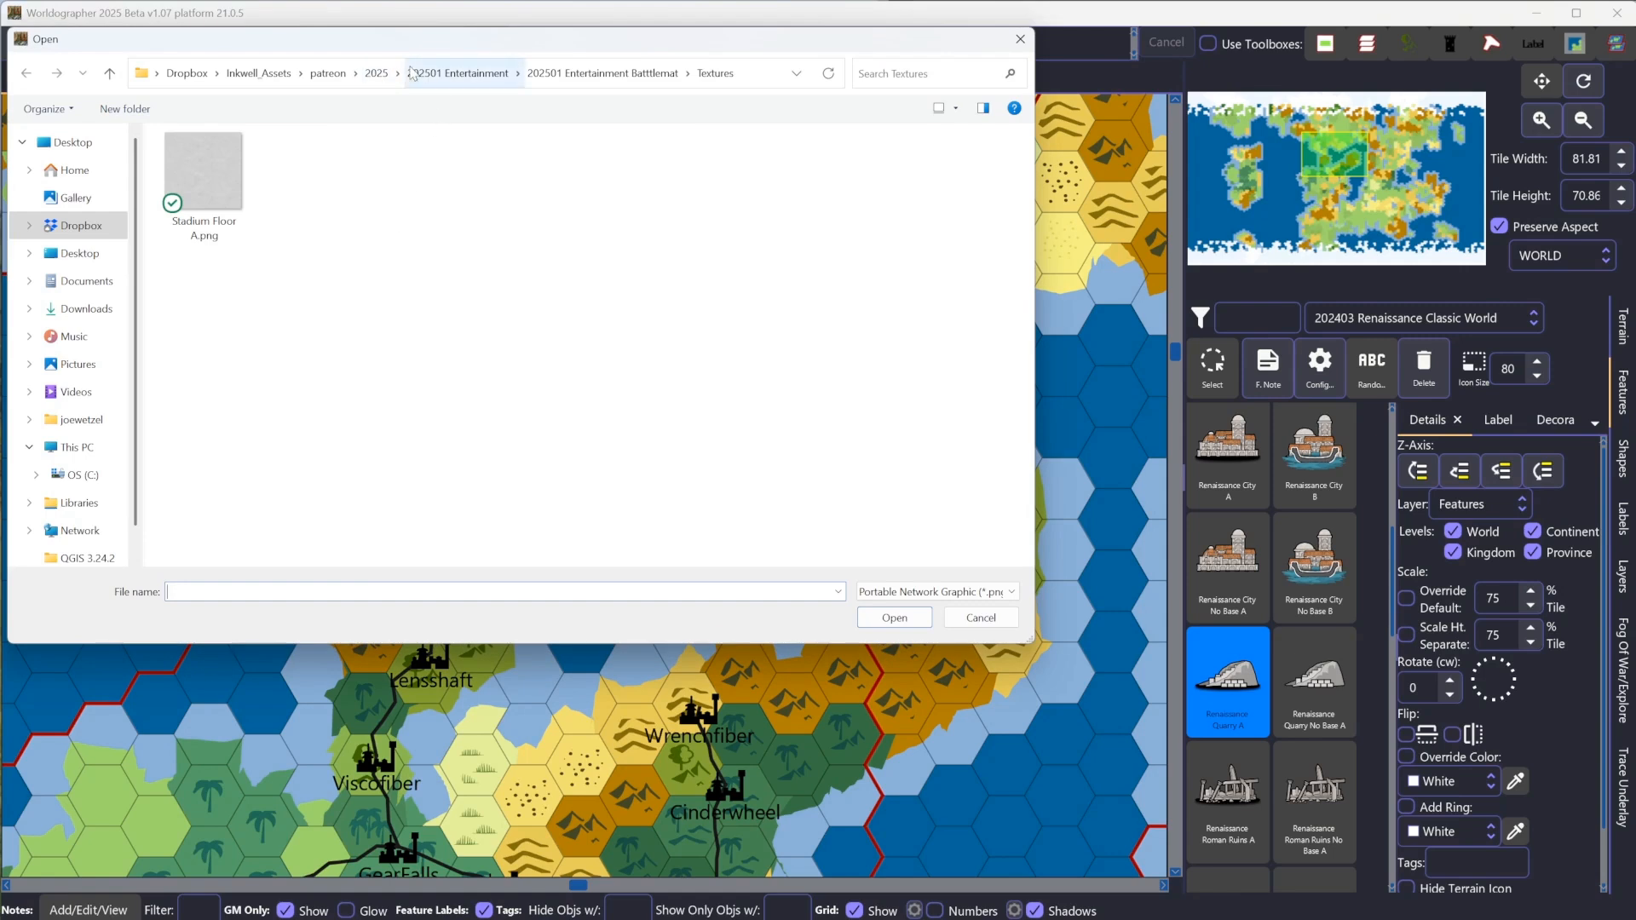
left_click(328, 73)
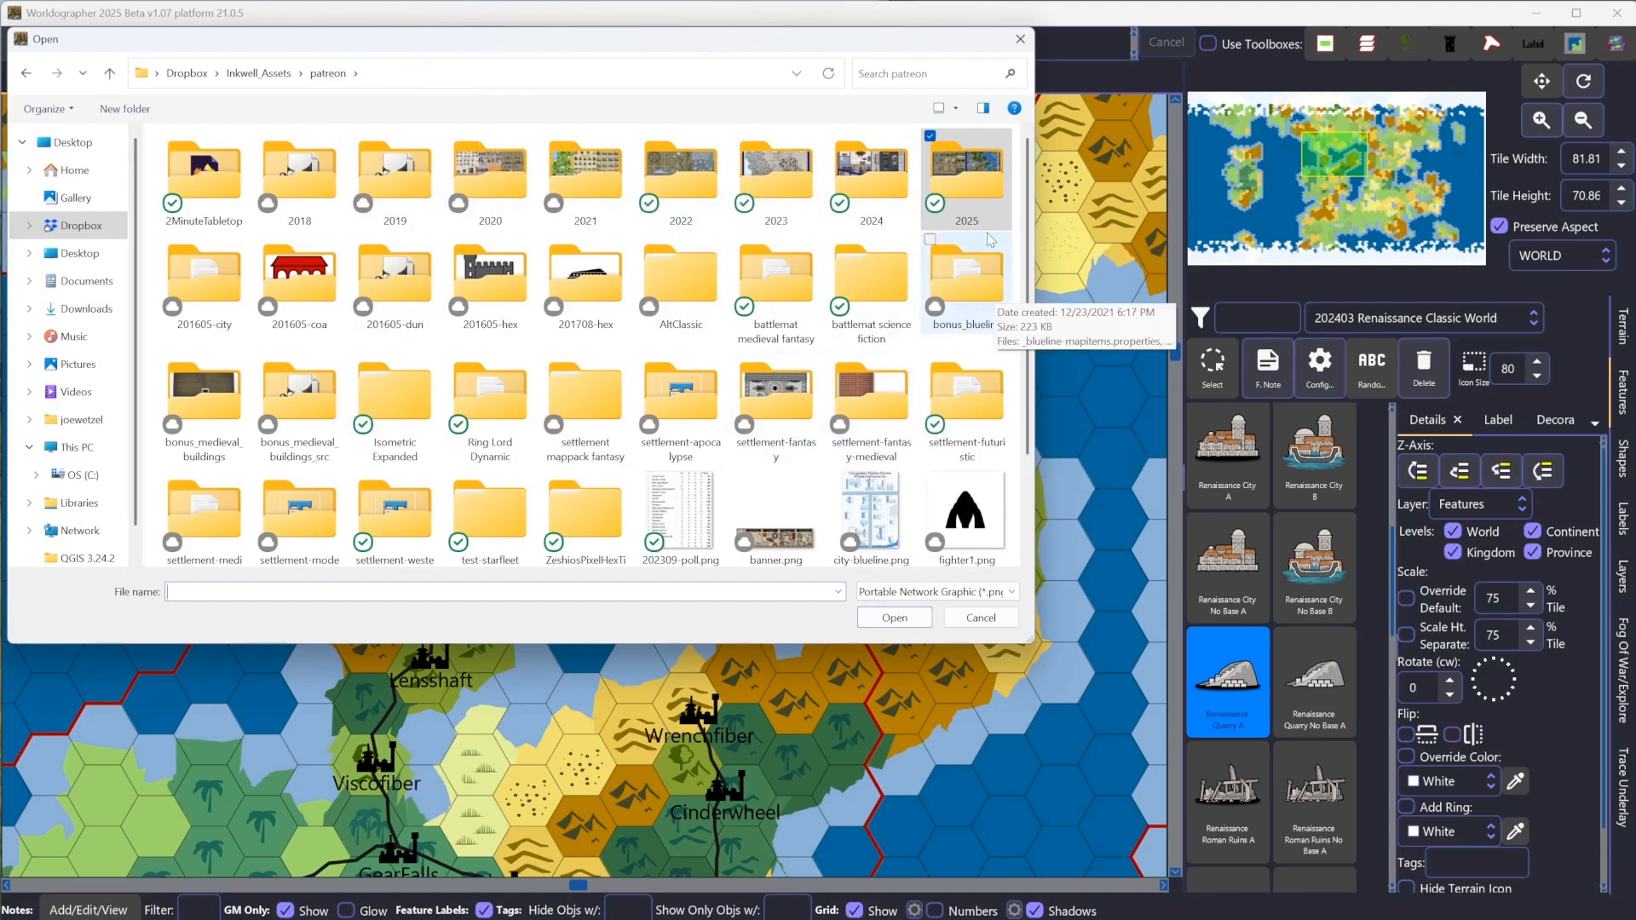
double_click(876, 172)
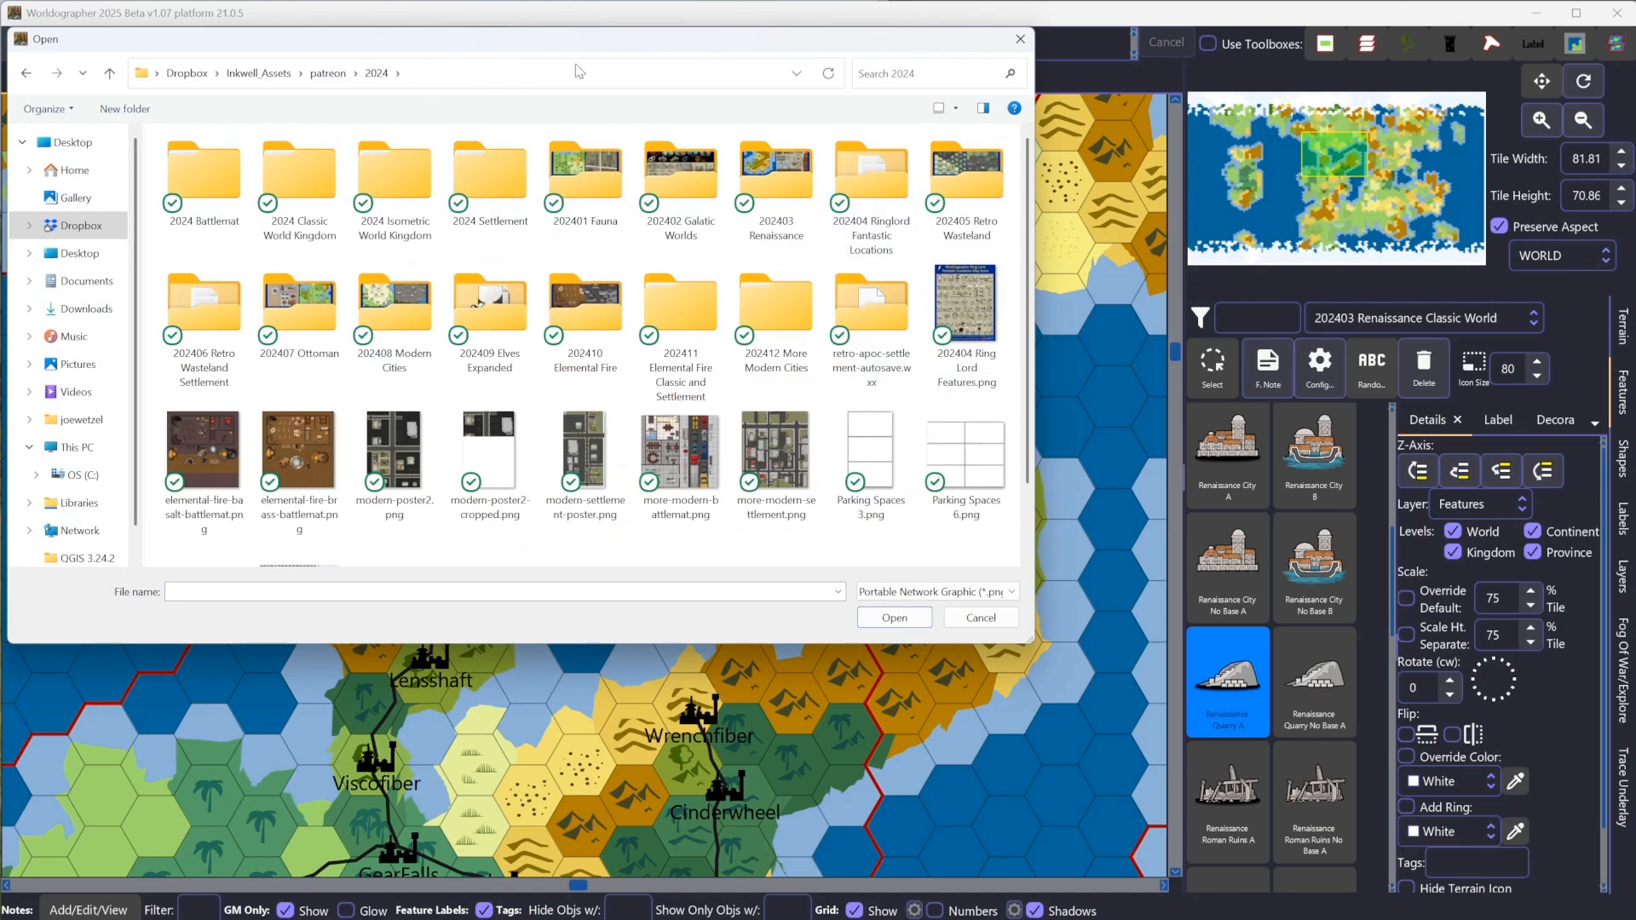
double_click(714, 171)
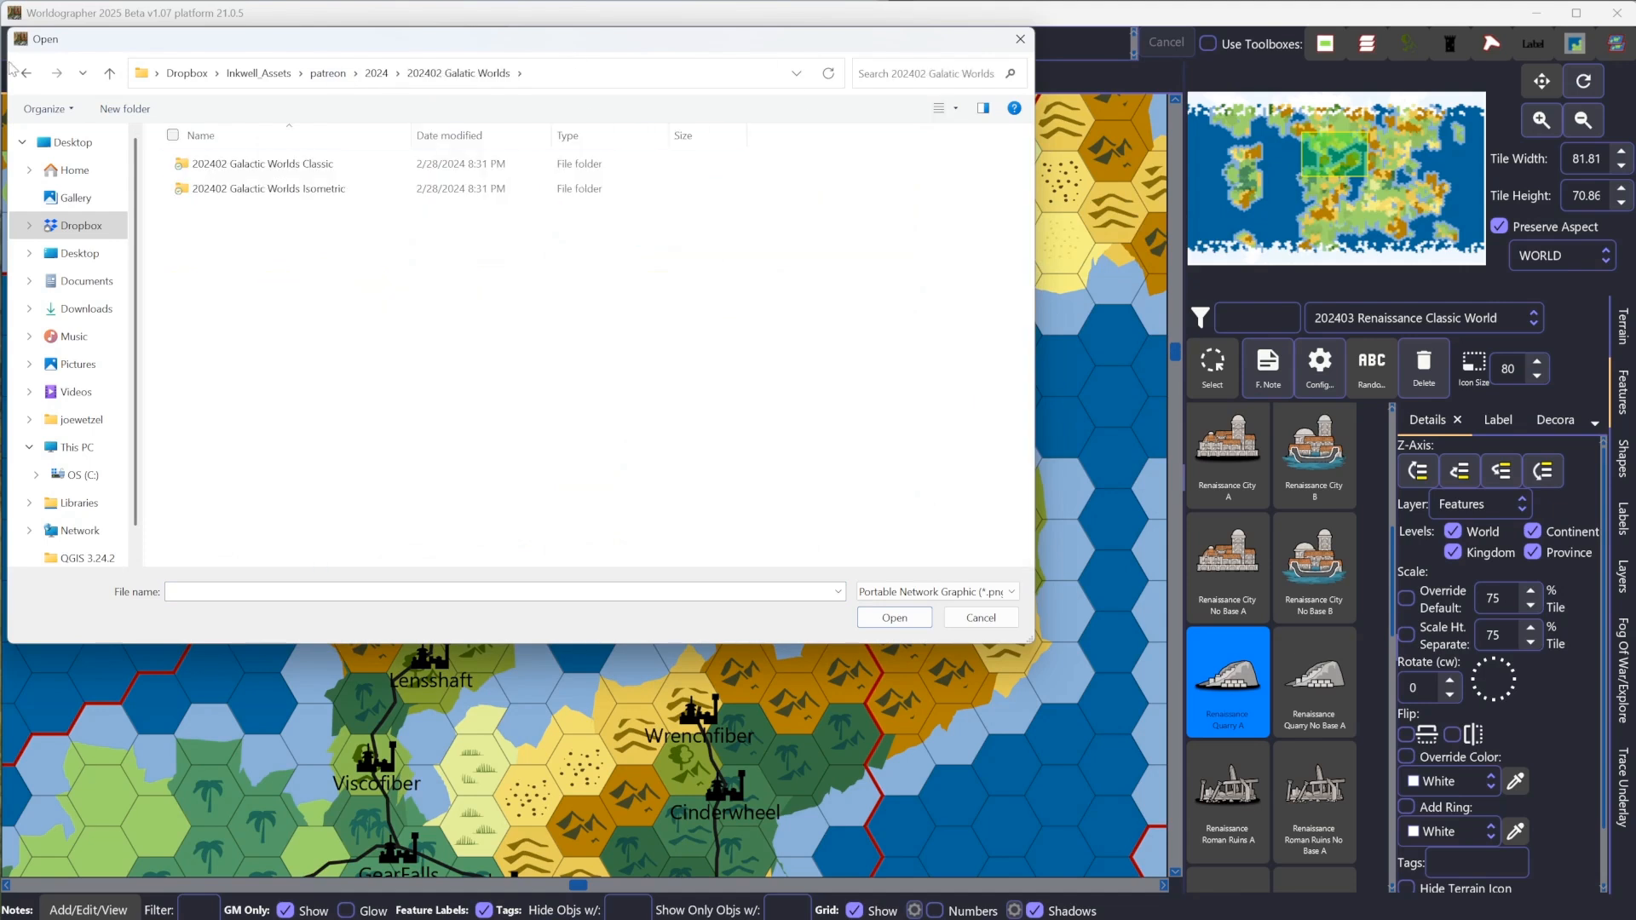
left_click(27, 72)
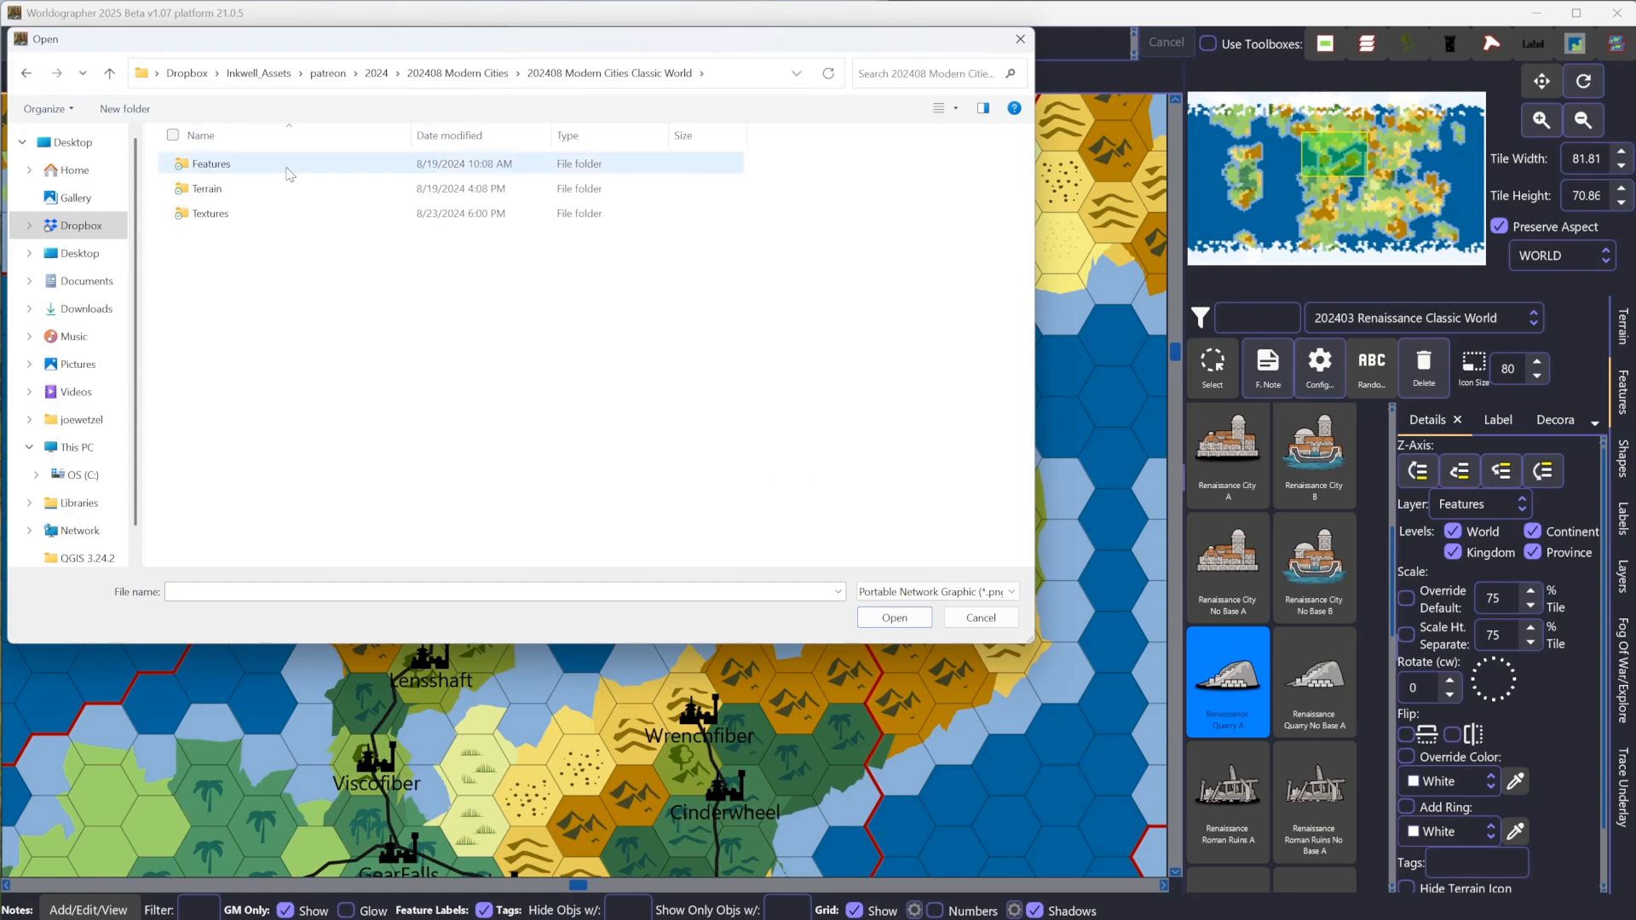
double_click(209, 190)
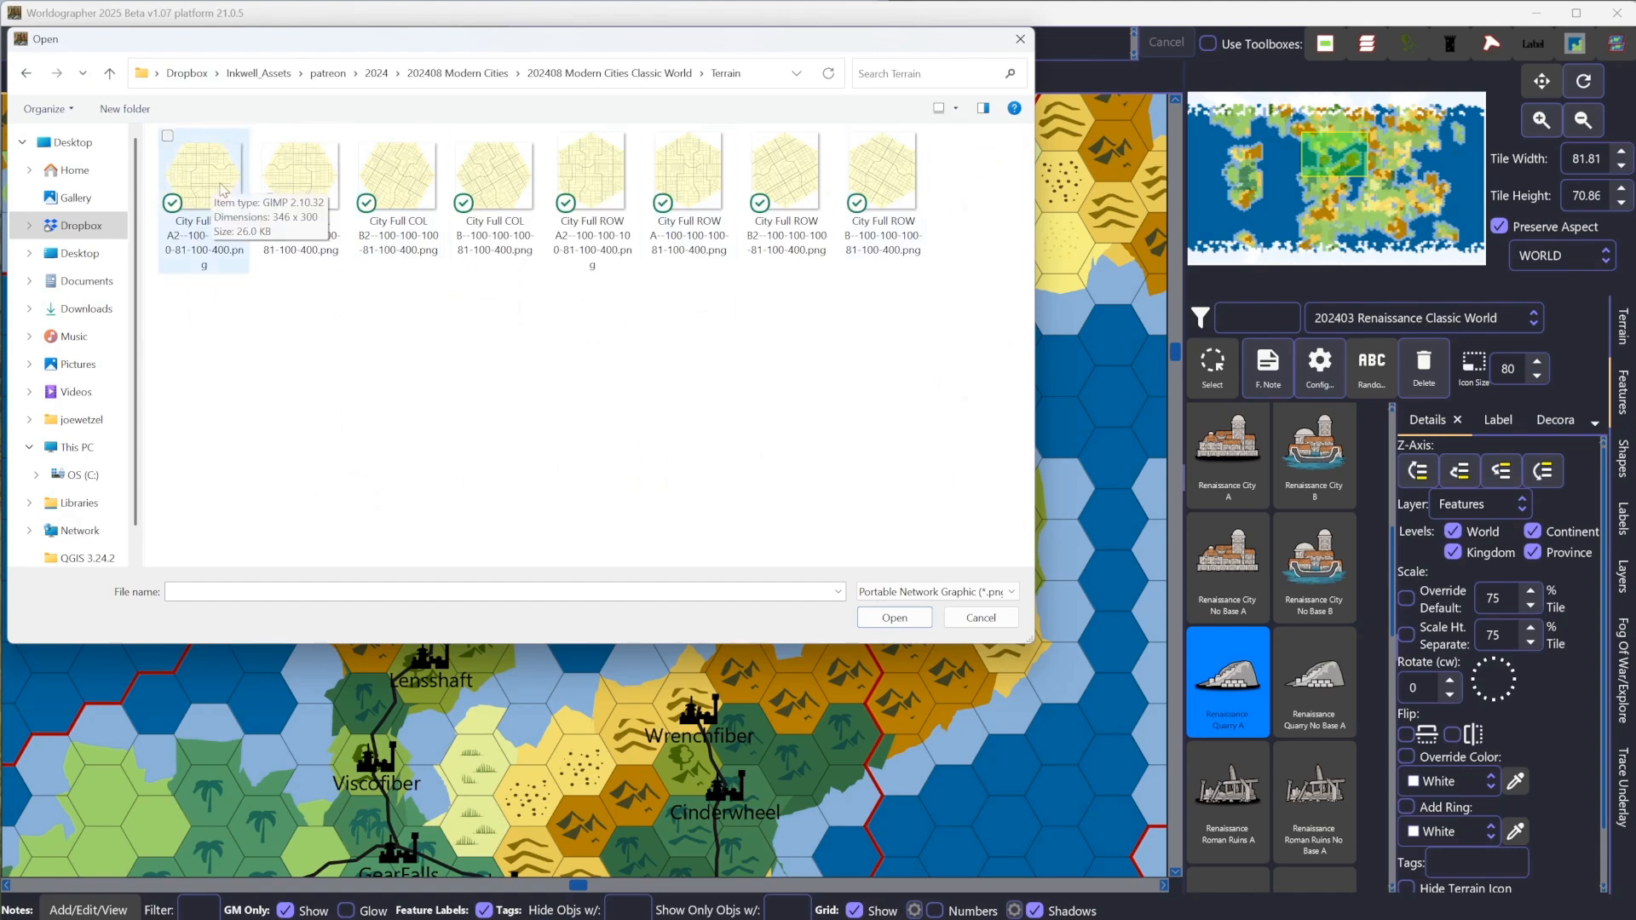
Step: Load the four City Full COL images (A2, A, B2 and B) and assign them all to a new category named Modern
left_click(213, 187)
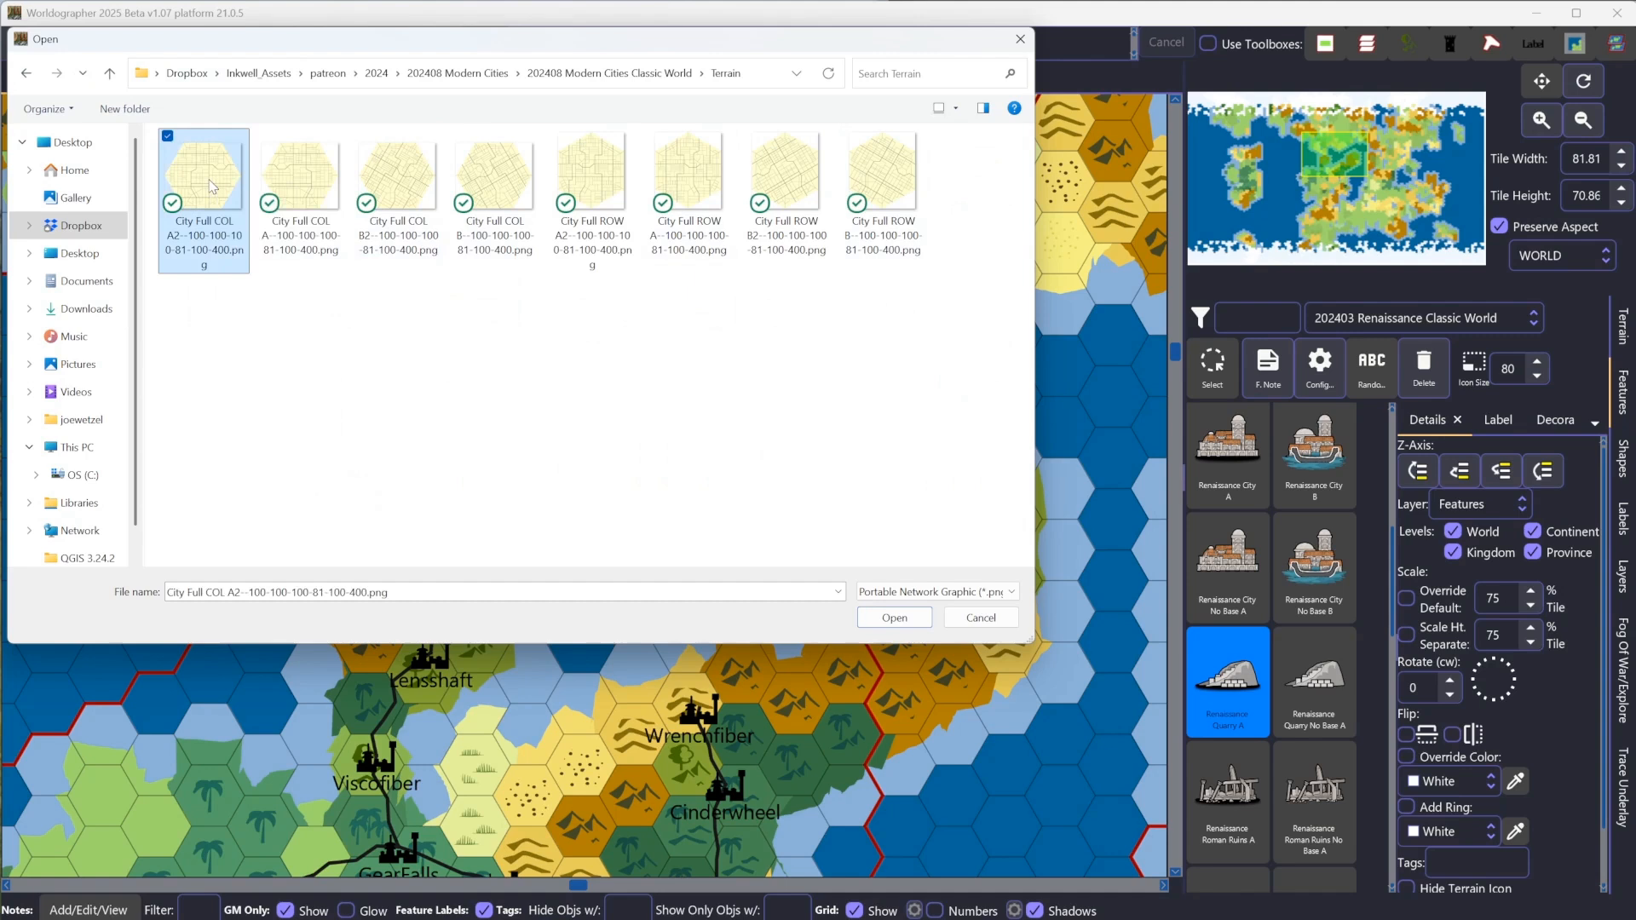
left_click(482, 180, "ctrl")
left_click(318, 177, "ctrl+shift")
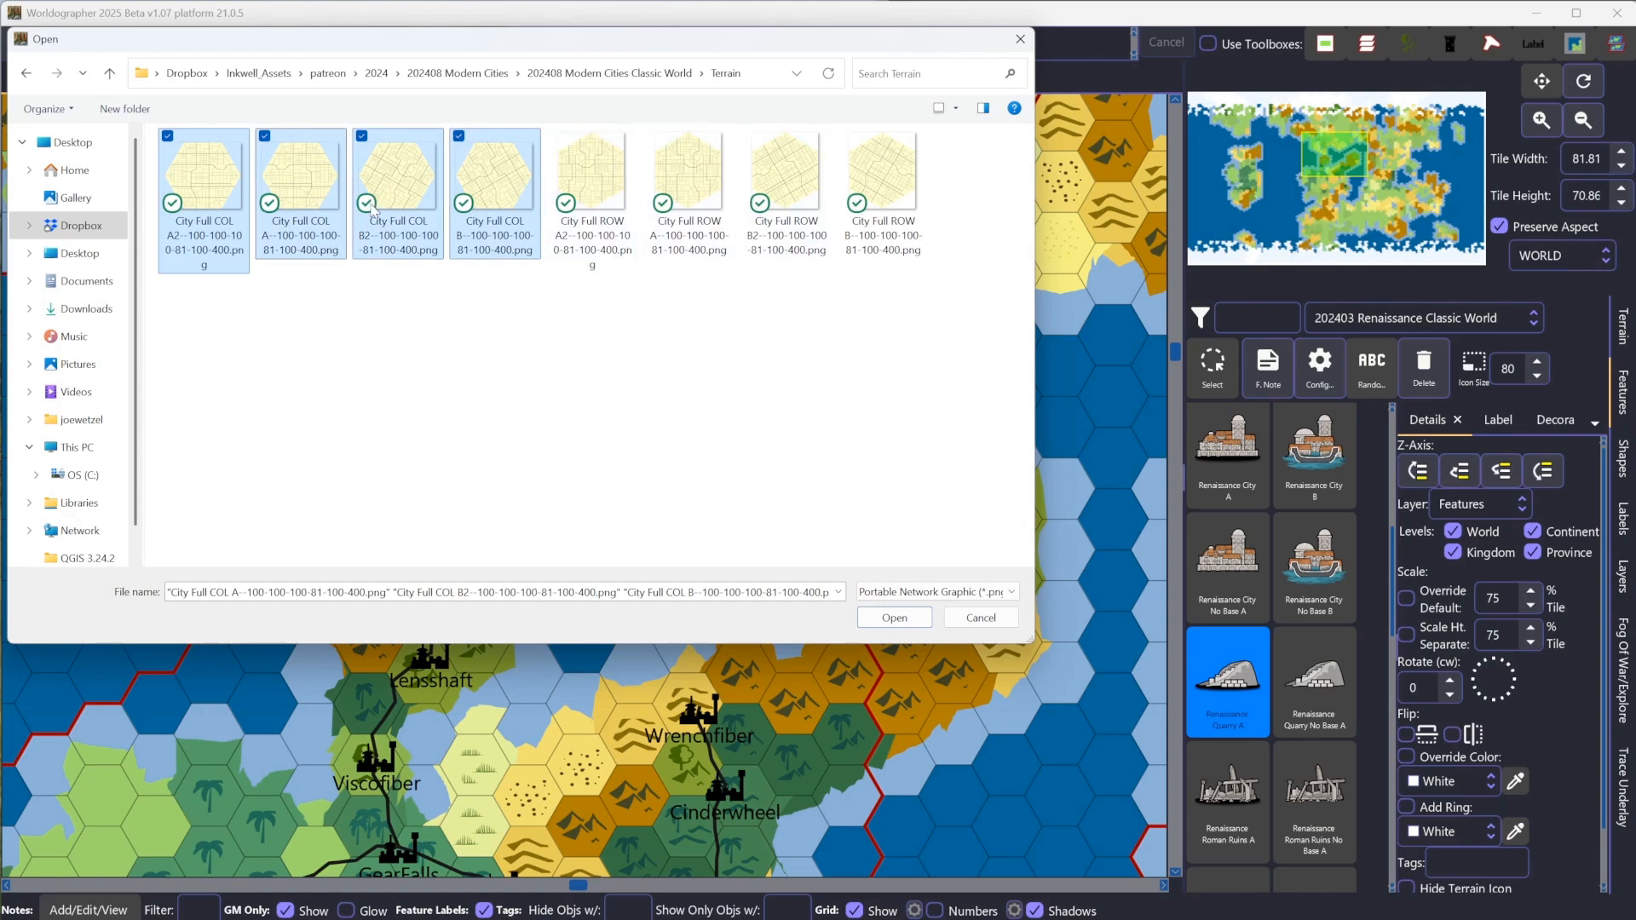
left_click(924, 624)
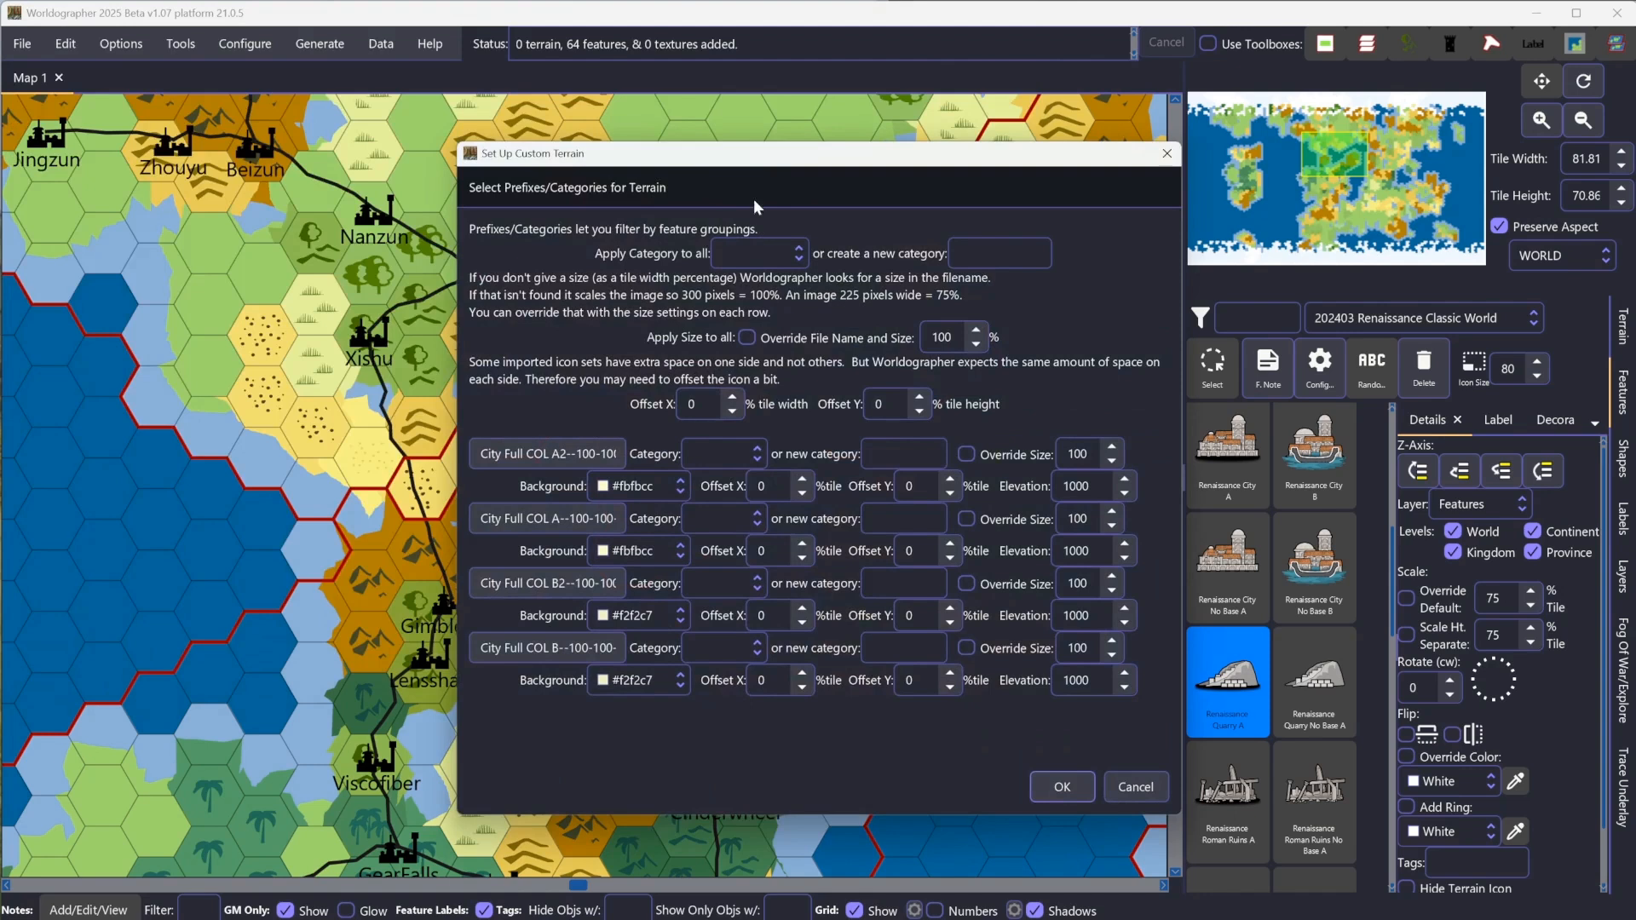
left_click(987, 258)
type("Modern")
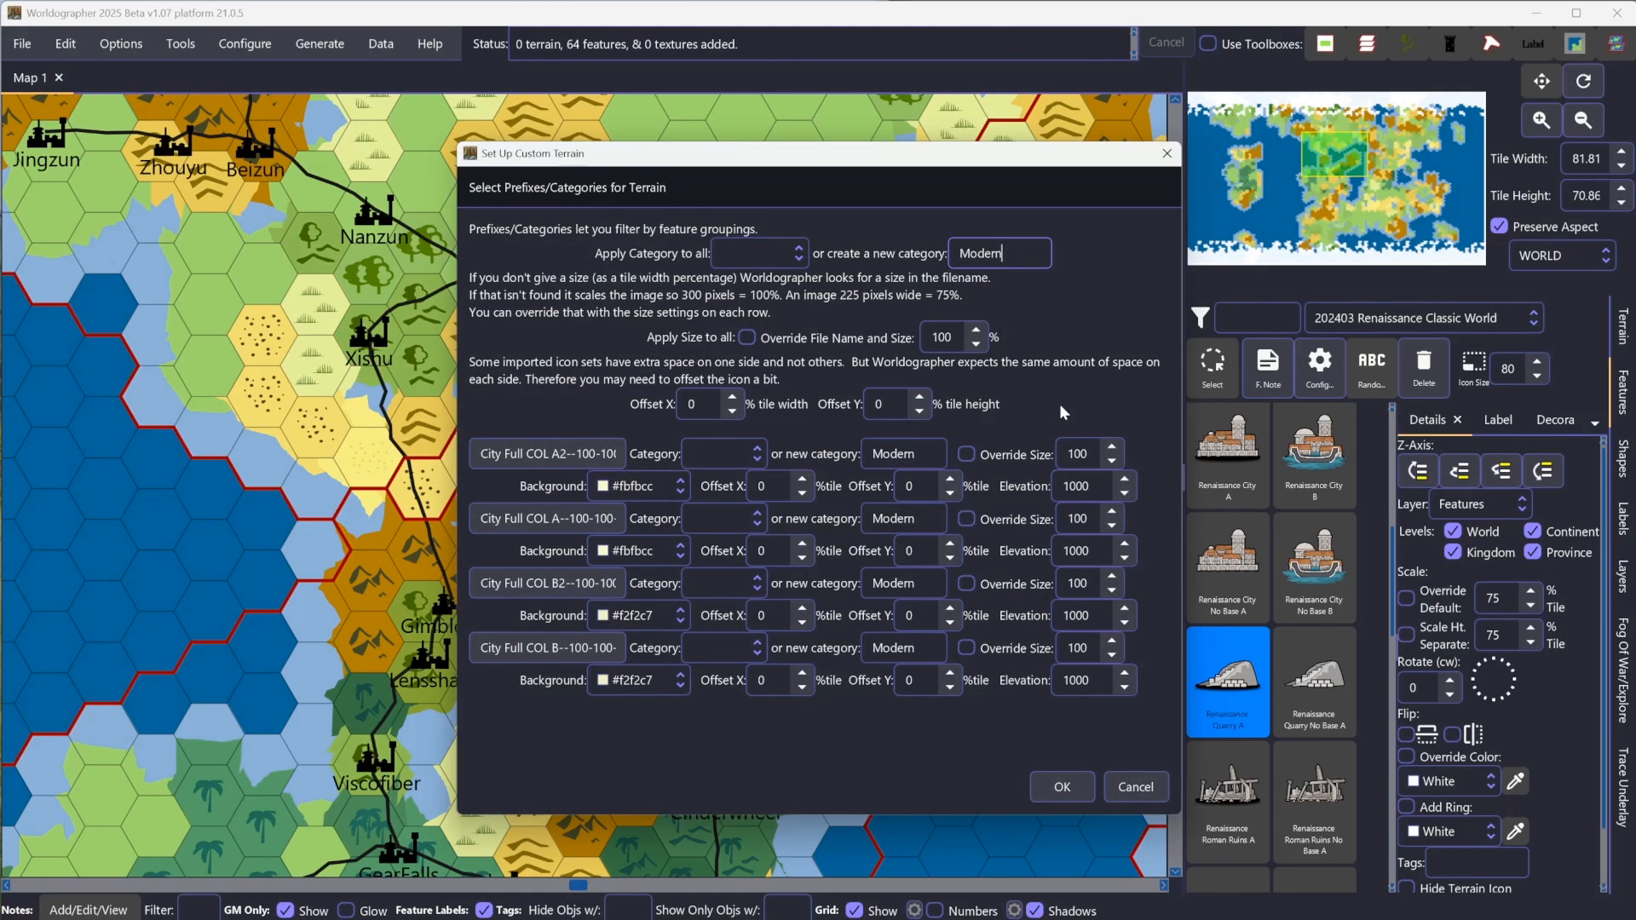
Step: Examine the full file name of the City Full COL A2 image and the list of existing terrain categories
left_click(577, 446)
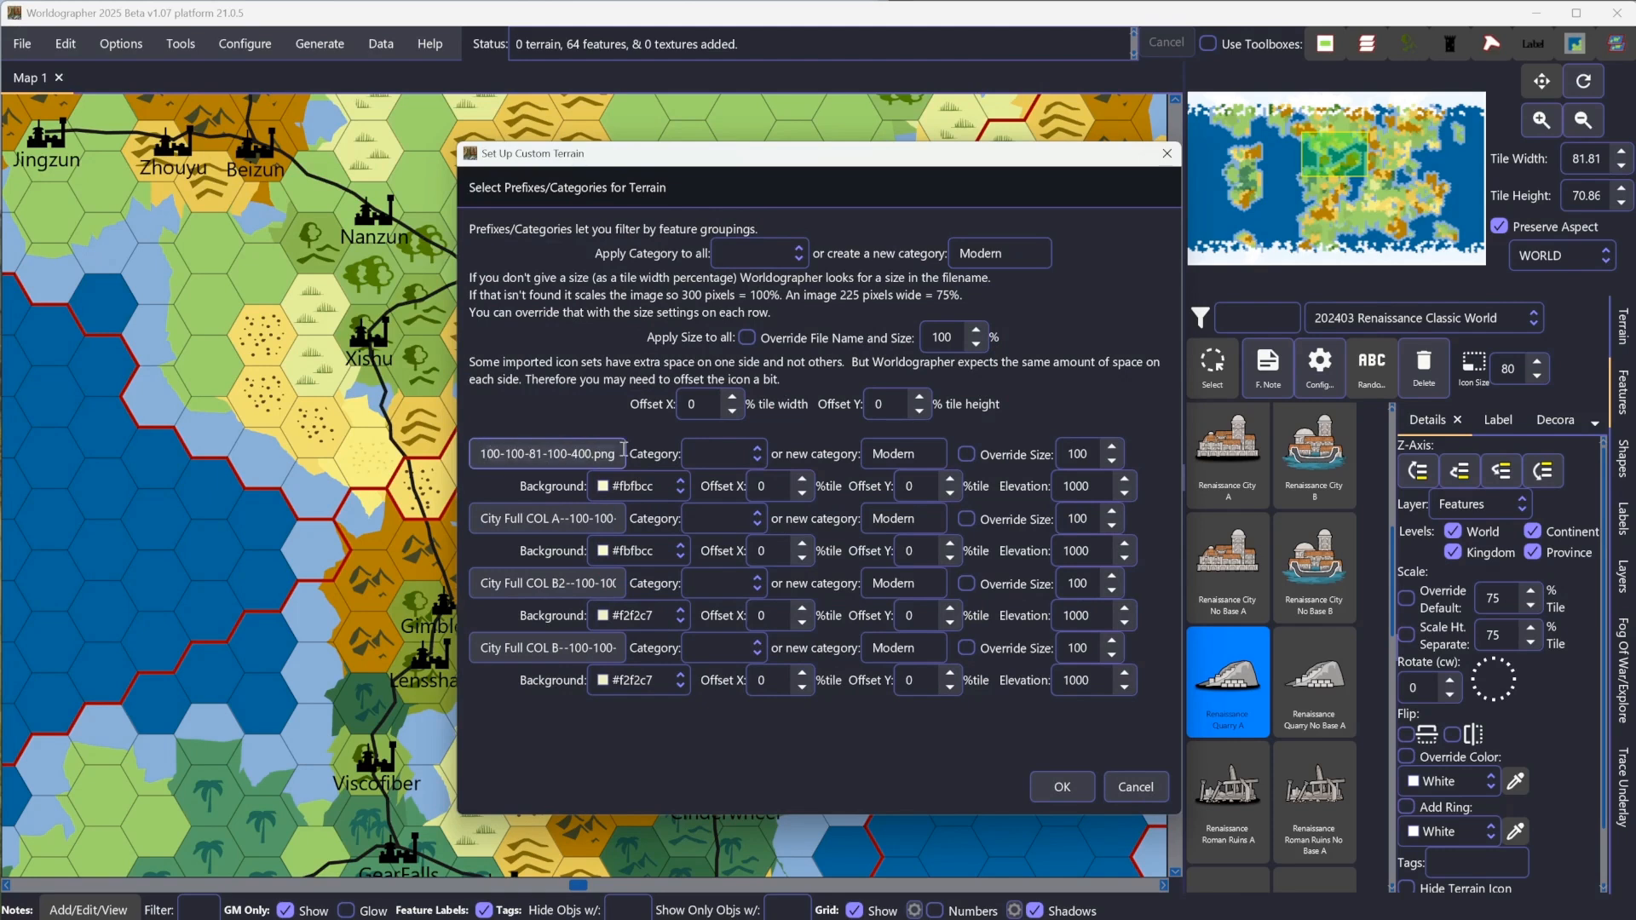
left_click_drag(624, 450, 453, 460)
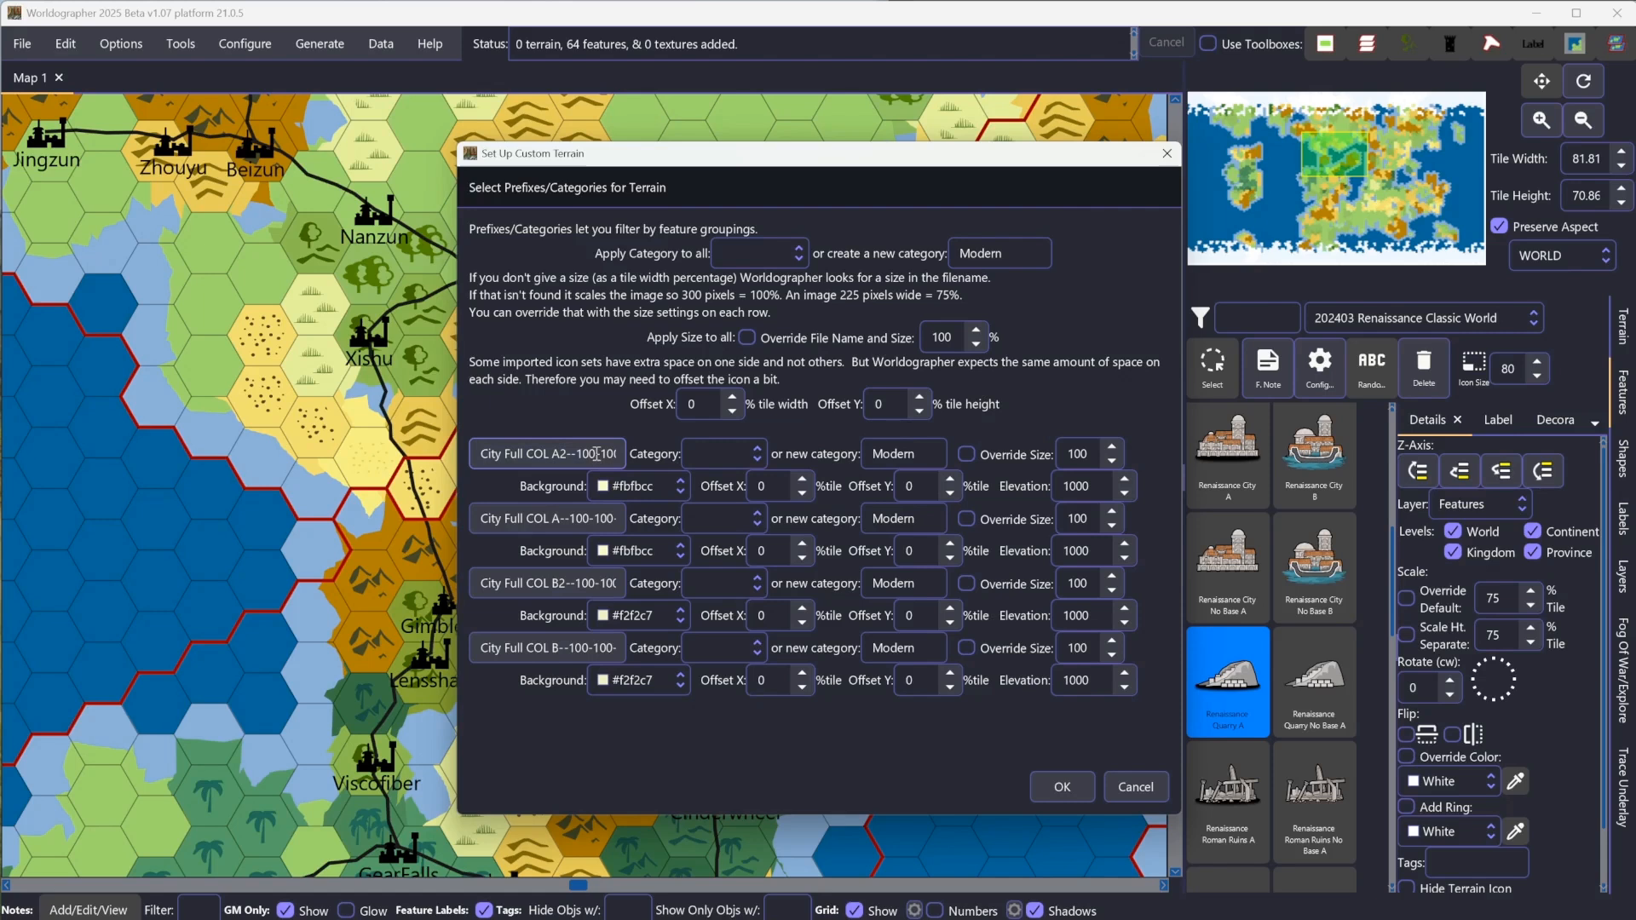
mouse_move(597, 457)
left_mouse_down()
mouse_move(690, 455)
mouse_move(572, 457)
left_mouse_up()
left_click_drag(499, 450, 447, 460)
left_click(801, 253)
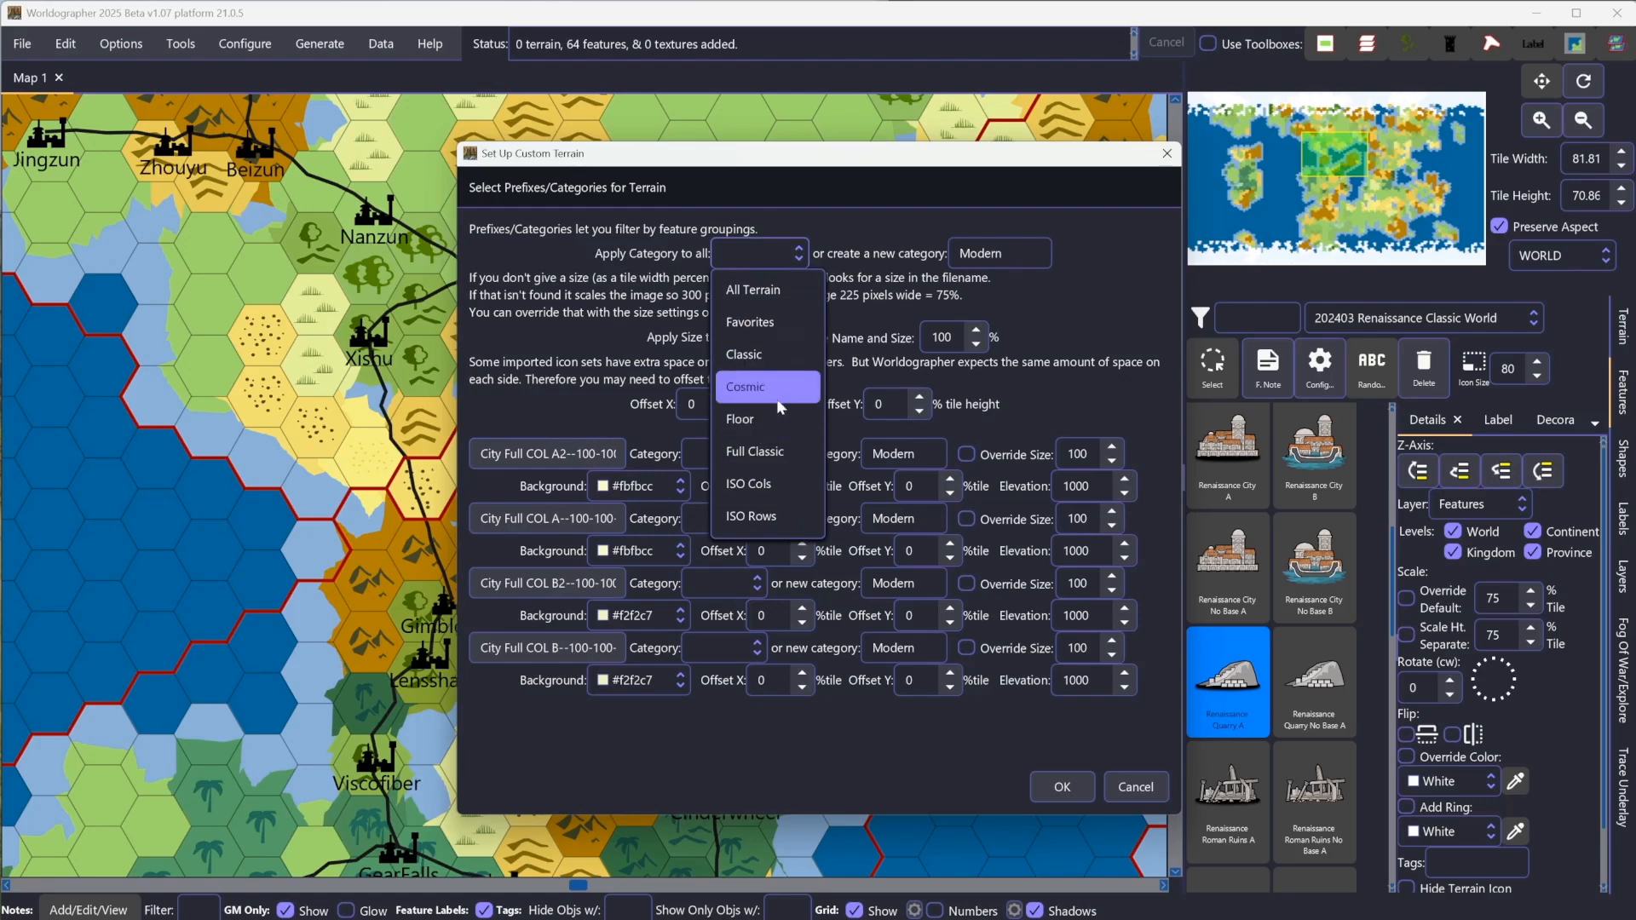
left_click(876, 298)
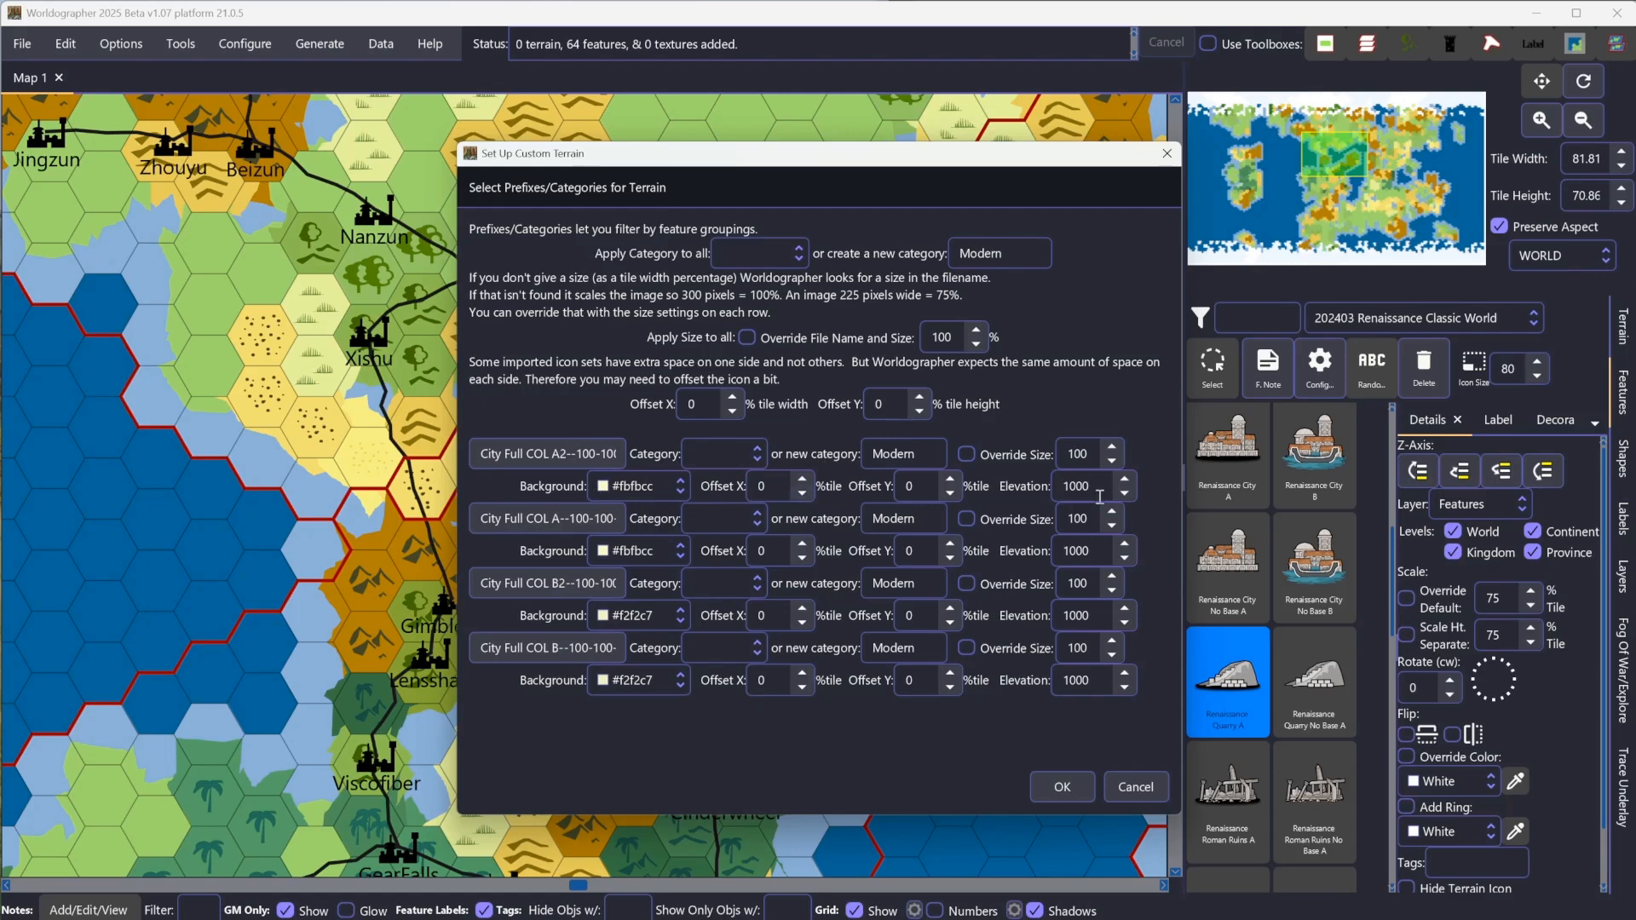
left_click_drag(599, 450, 655, 450)
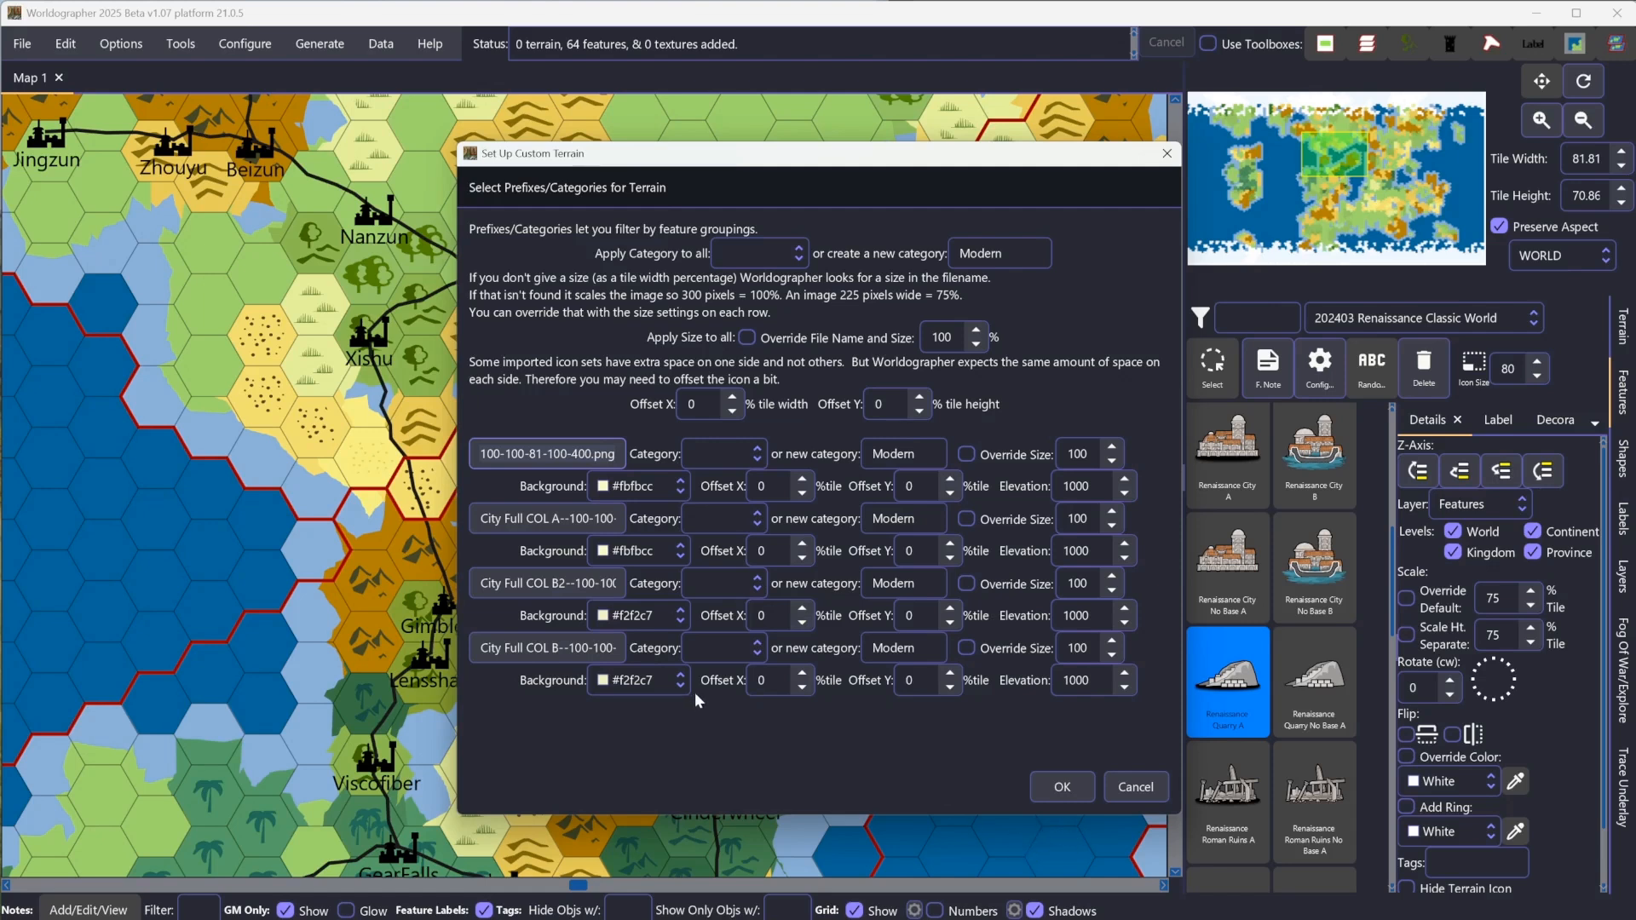
Step: Confirm the custom terrain setup and filter the terrain palette to the Modern category
left_click(1060, 787)
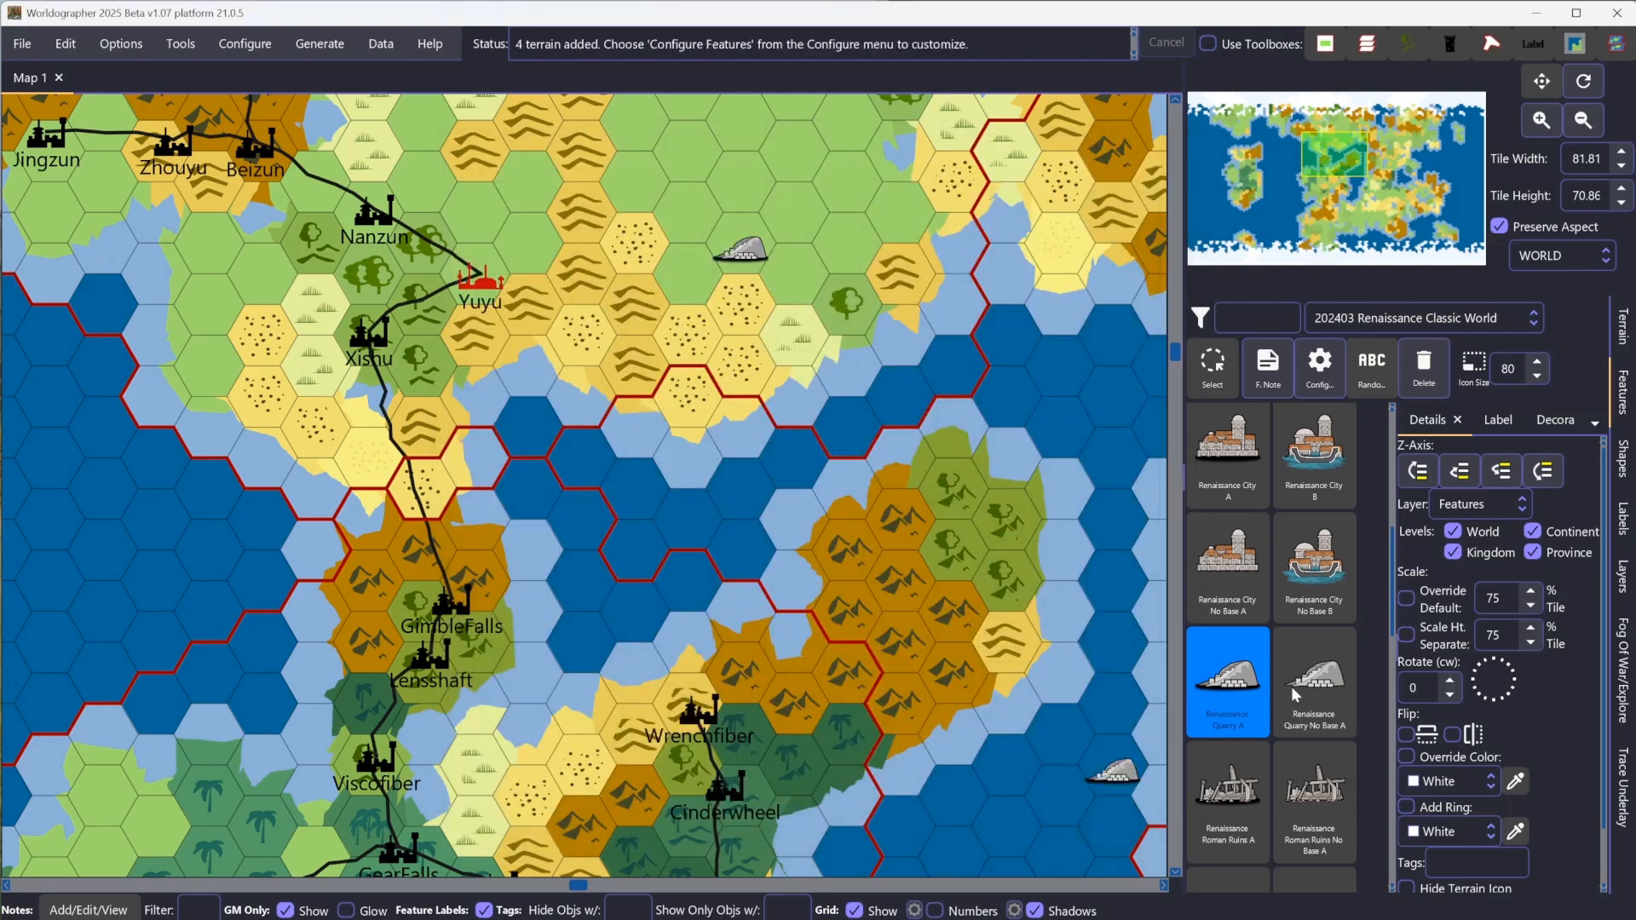
left_click(1624, 339)
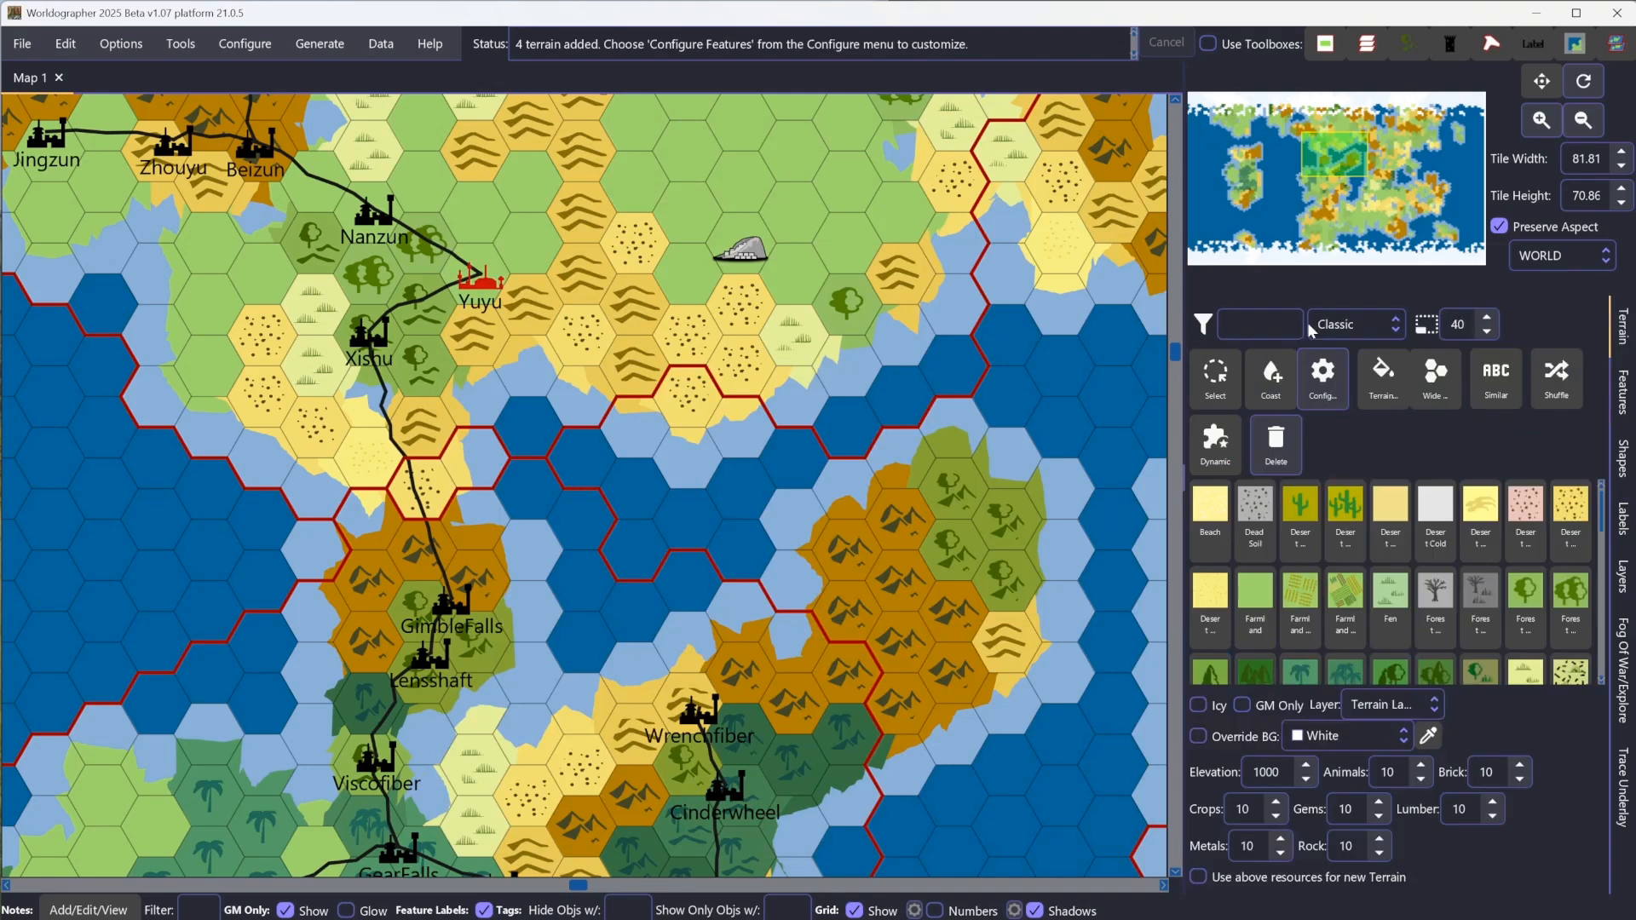
left_click(1372, 327)
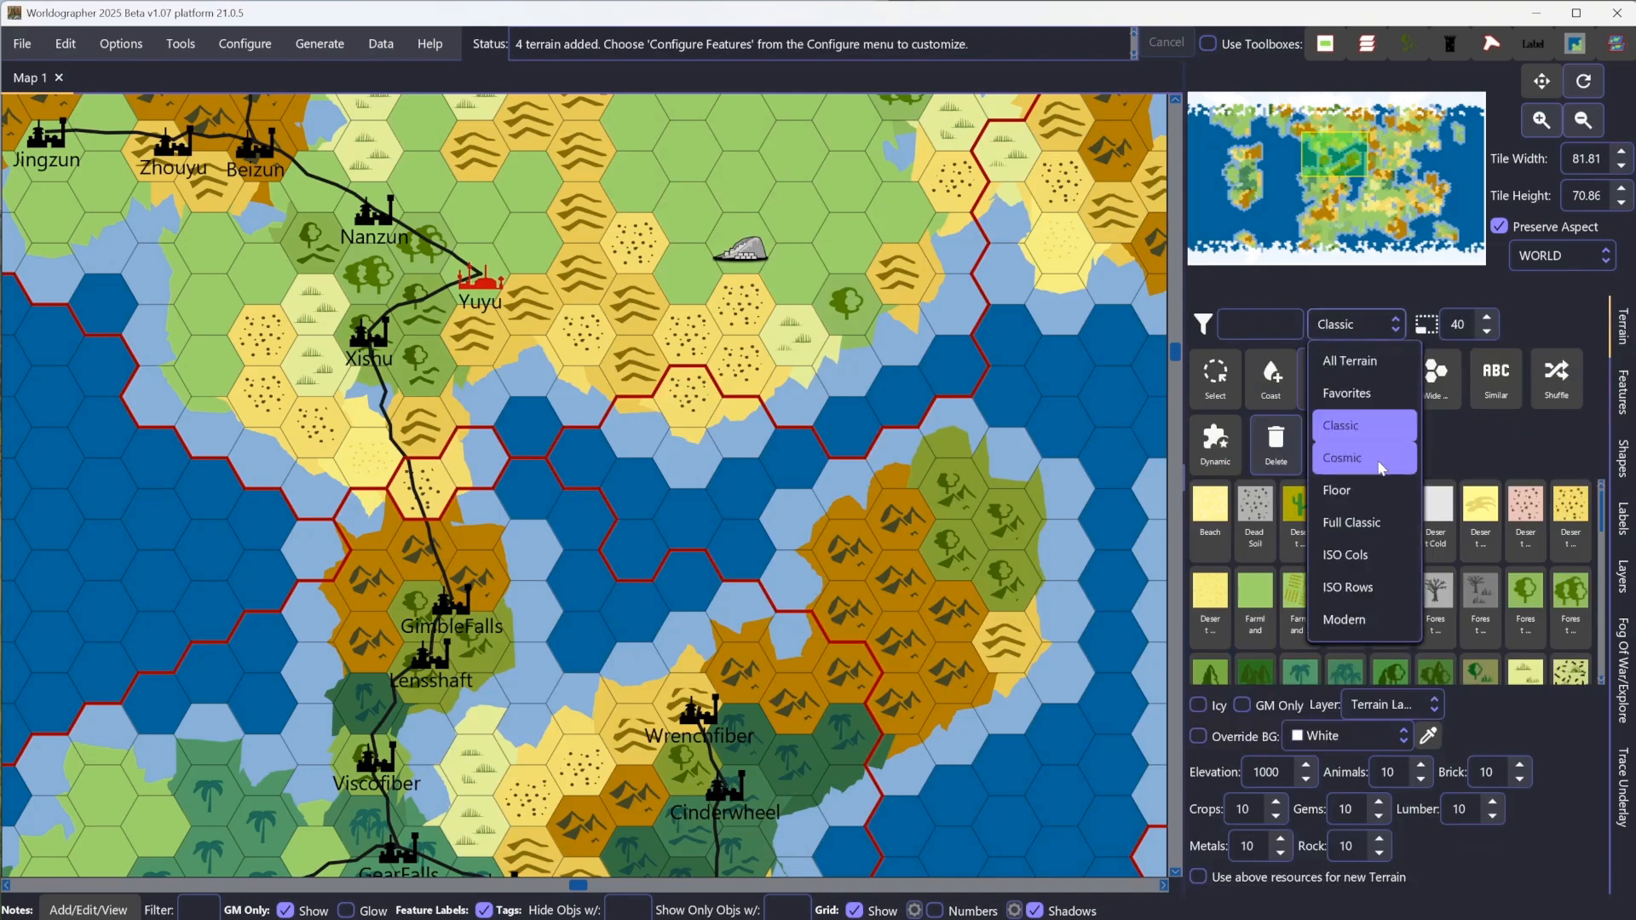
left_click(1349, 615)
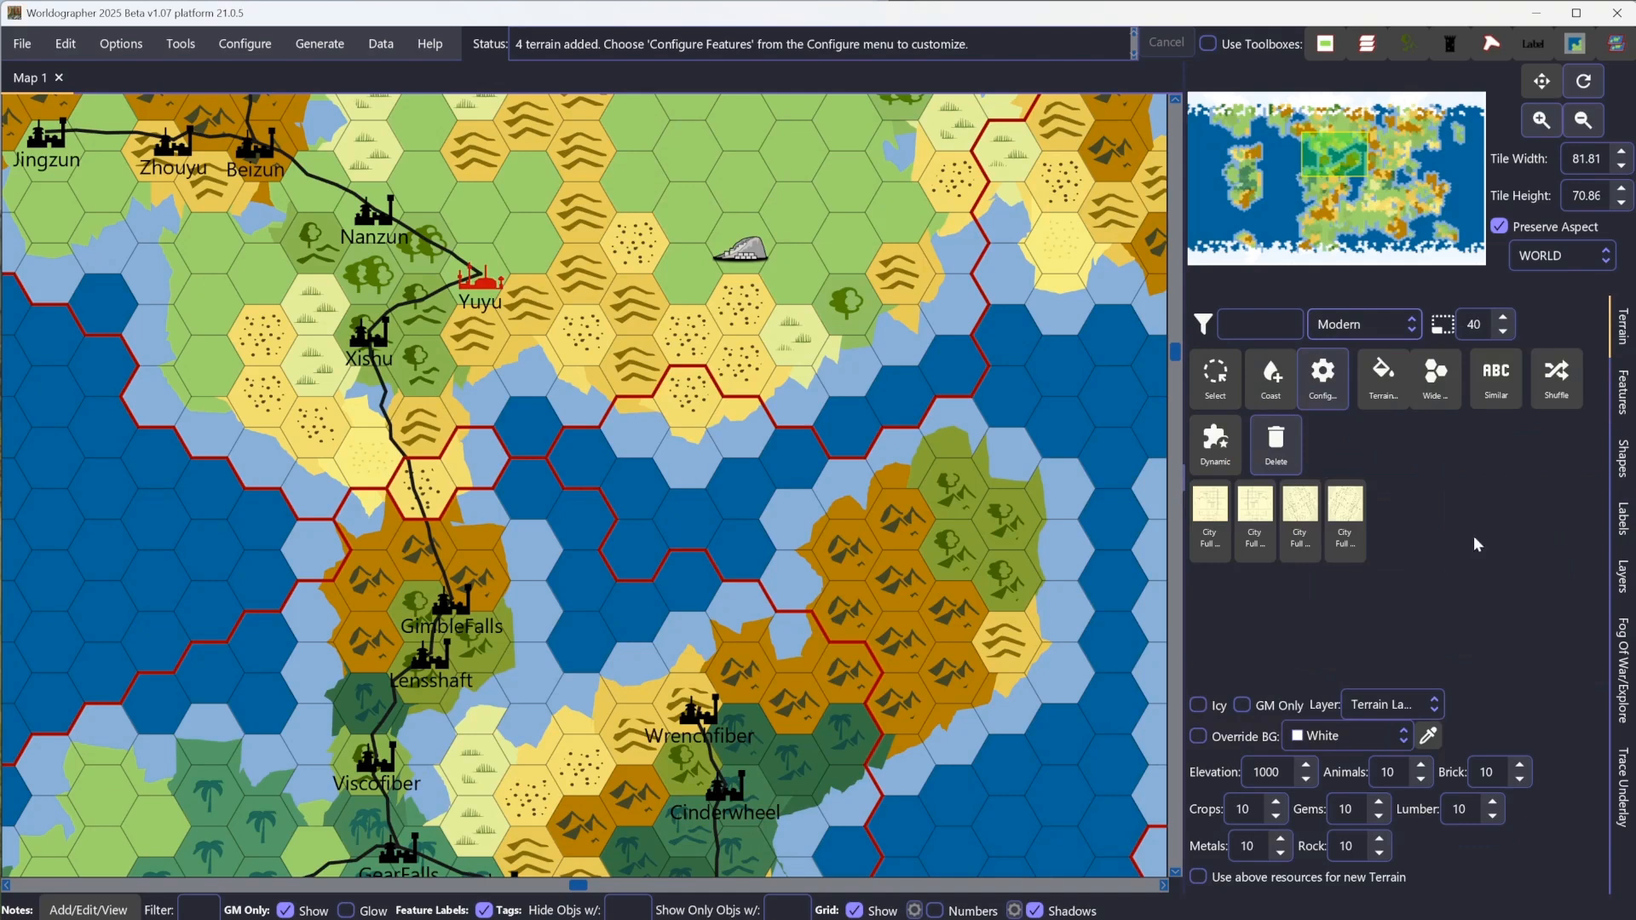
Step: Paint adjoining grassland hexes just north of the quarry with each of the four Modern City Full terrains
left_click(1209, 520)
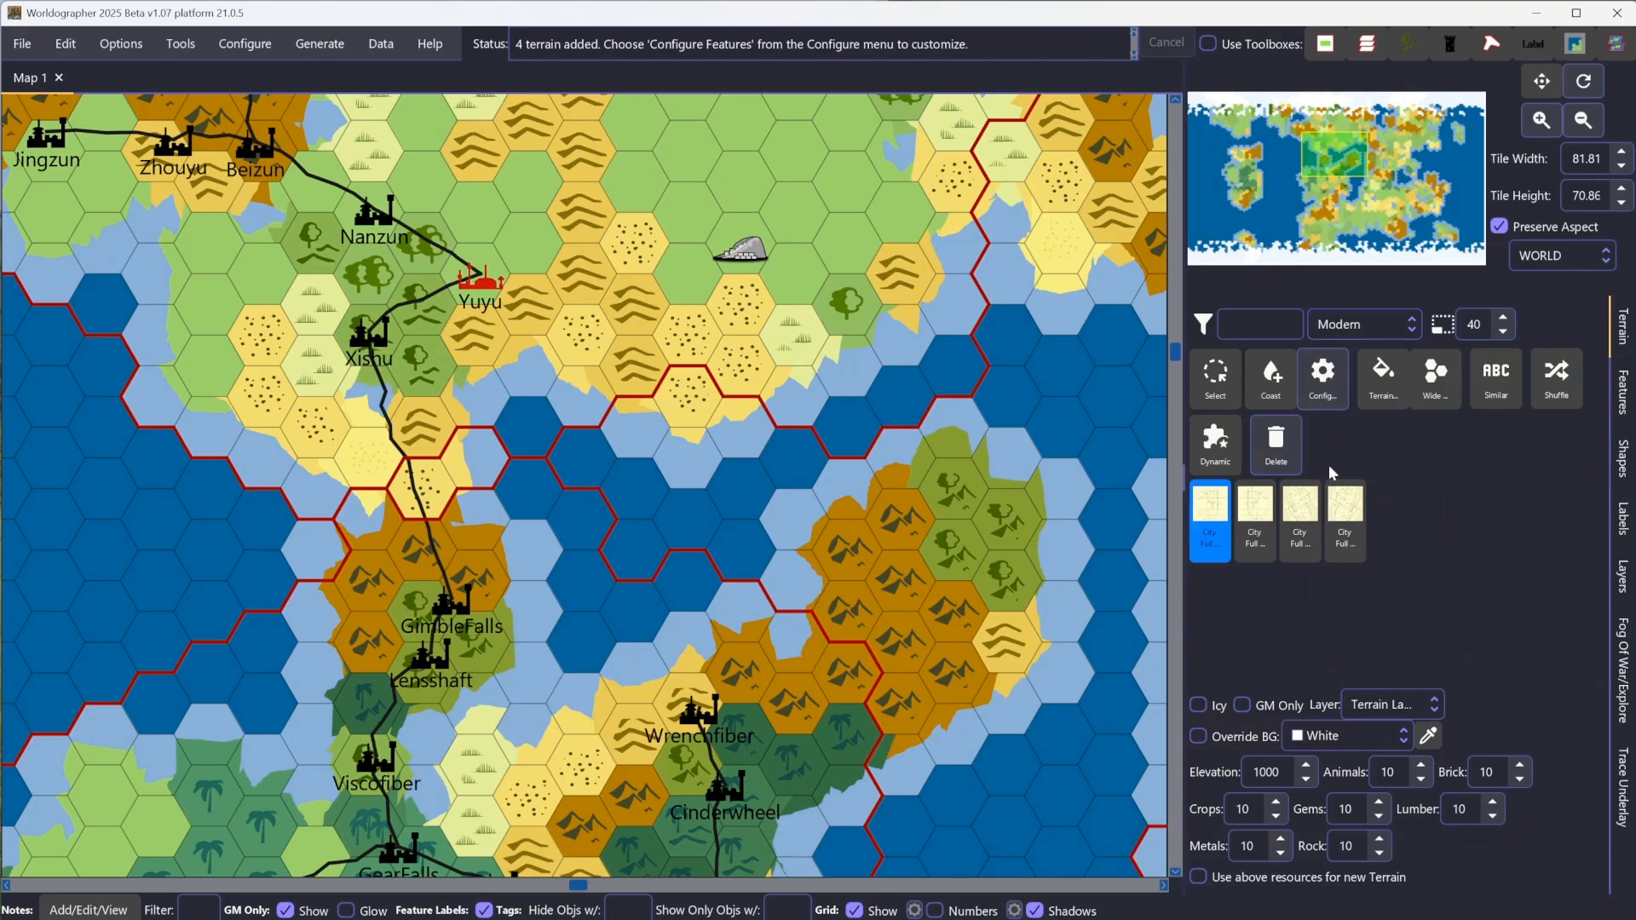
left_click(742, 181)
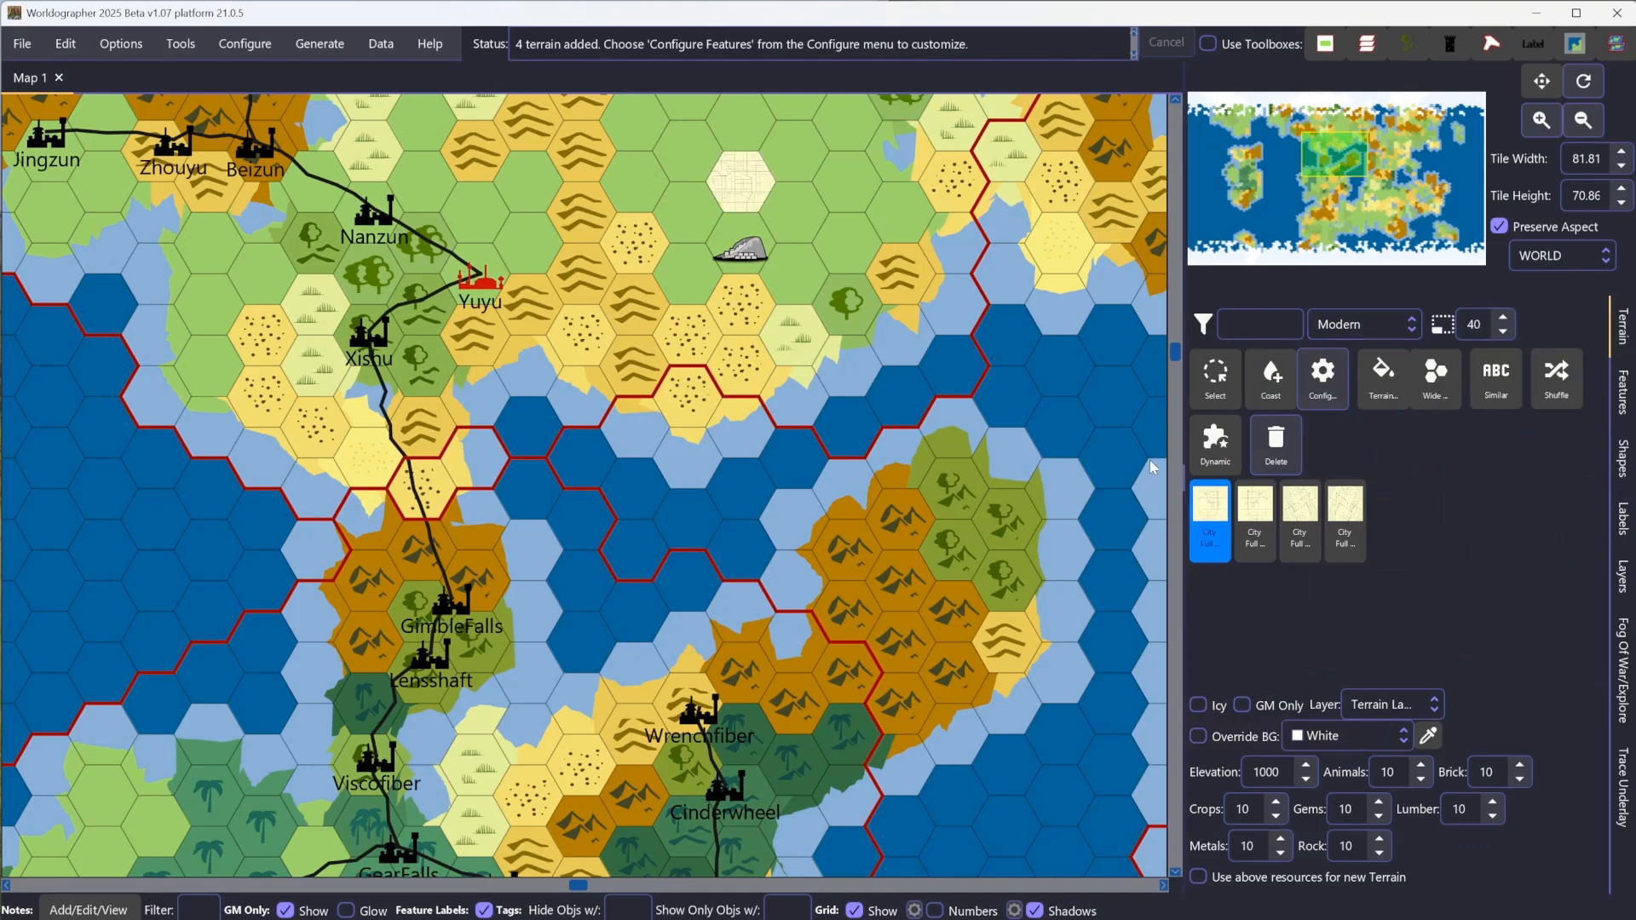
left_click(1254, 512)
left_click(781, 152)
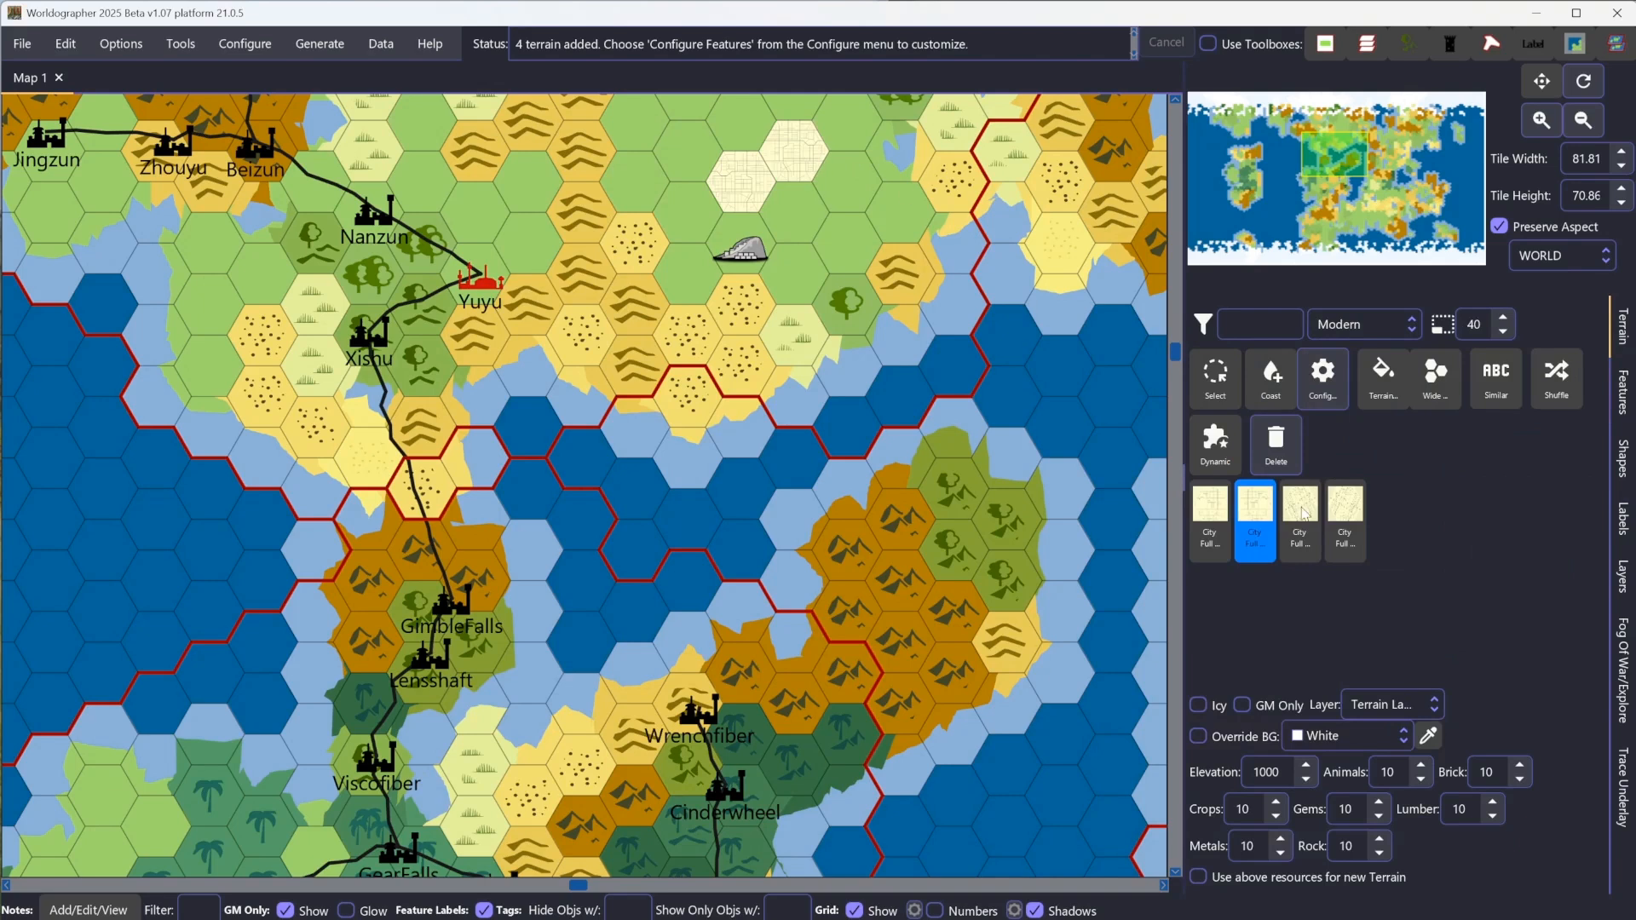
left_click(1299, 516)
left_click(801, 203)
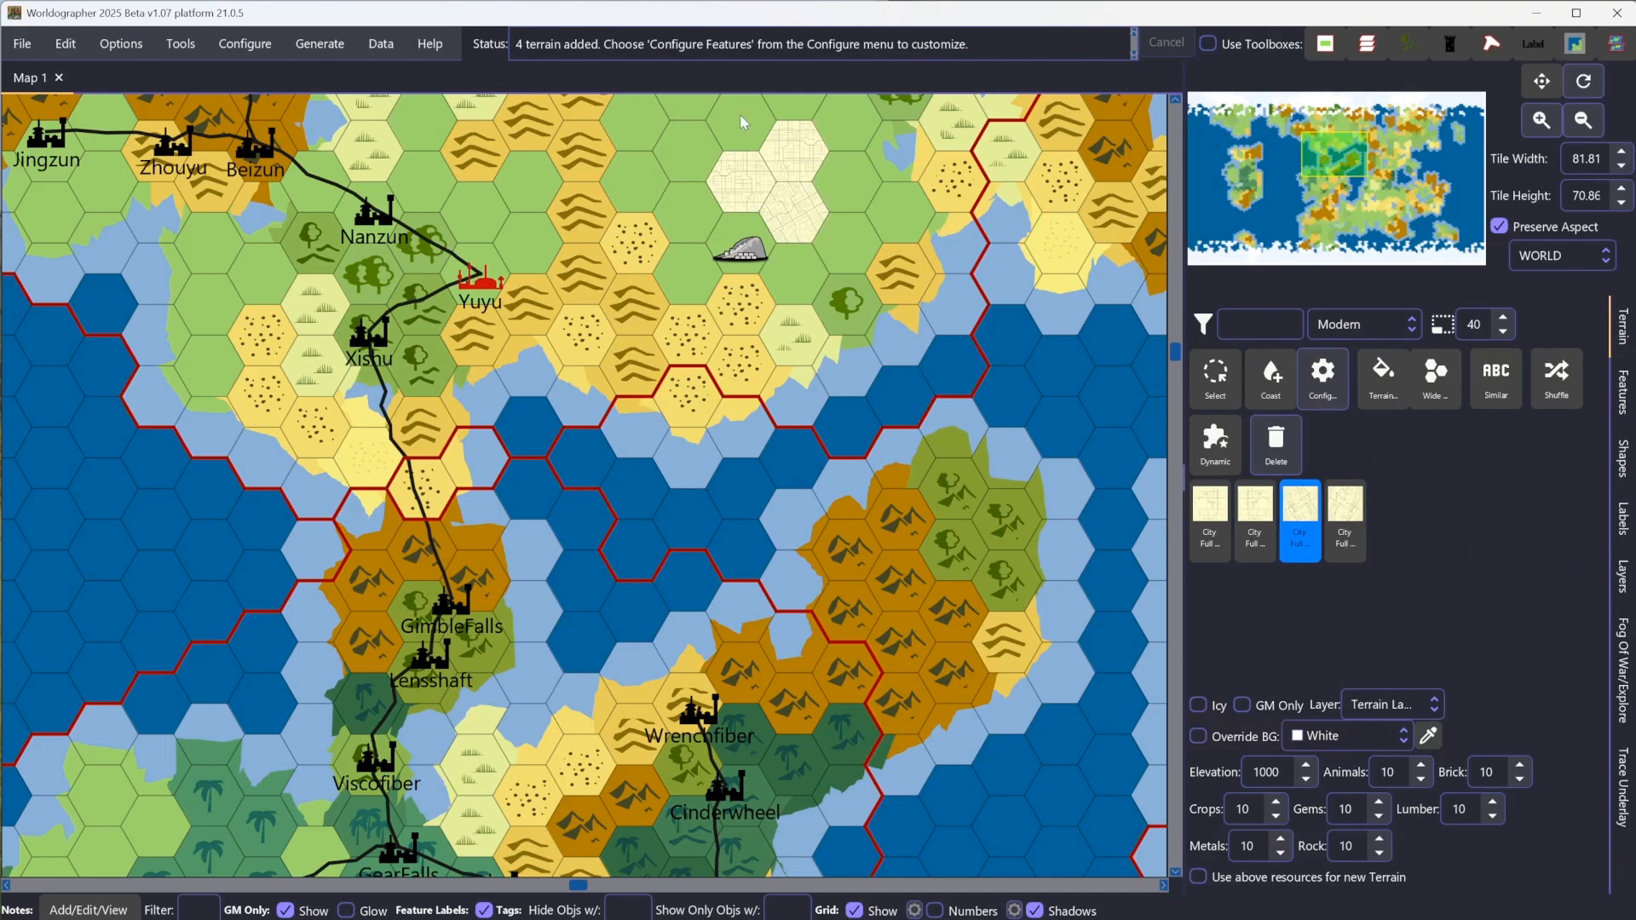
left_click(1344, 516)
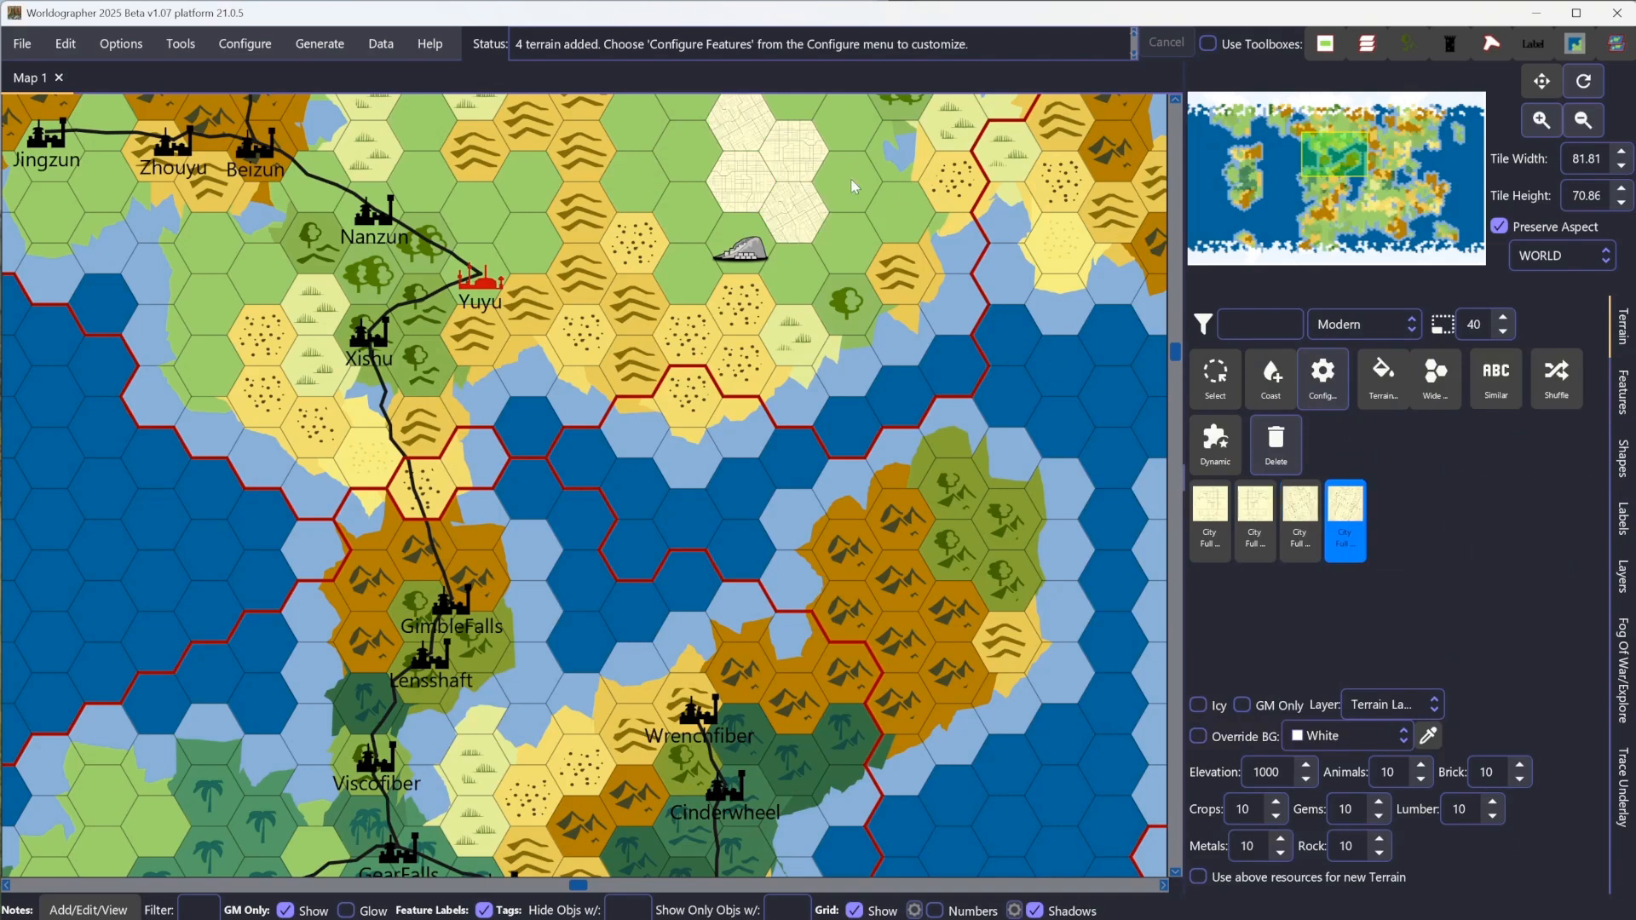
scroll(755, 157, "up", 5)
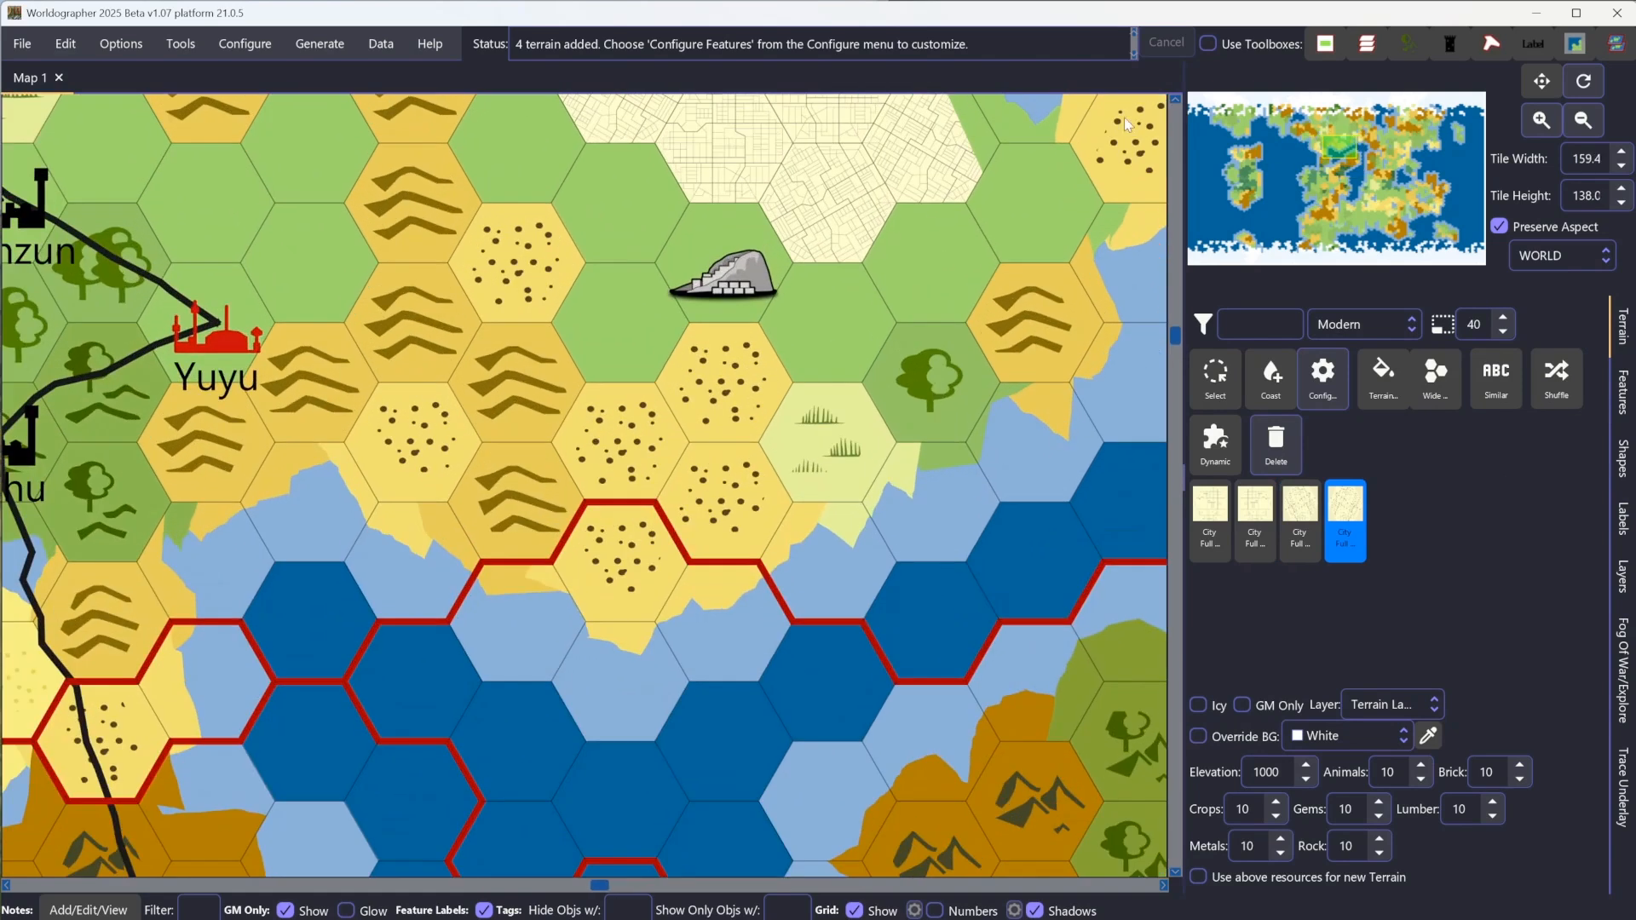
left_click(1176, 99)
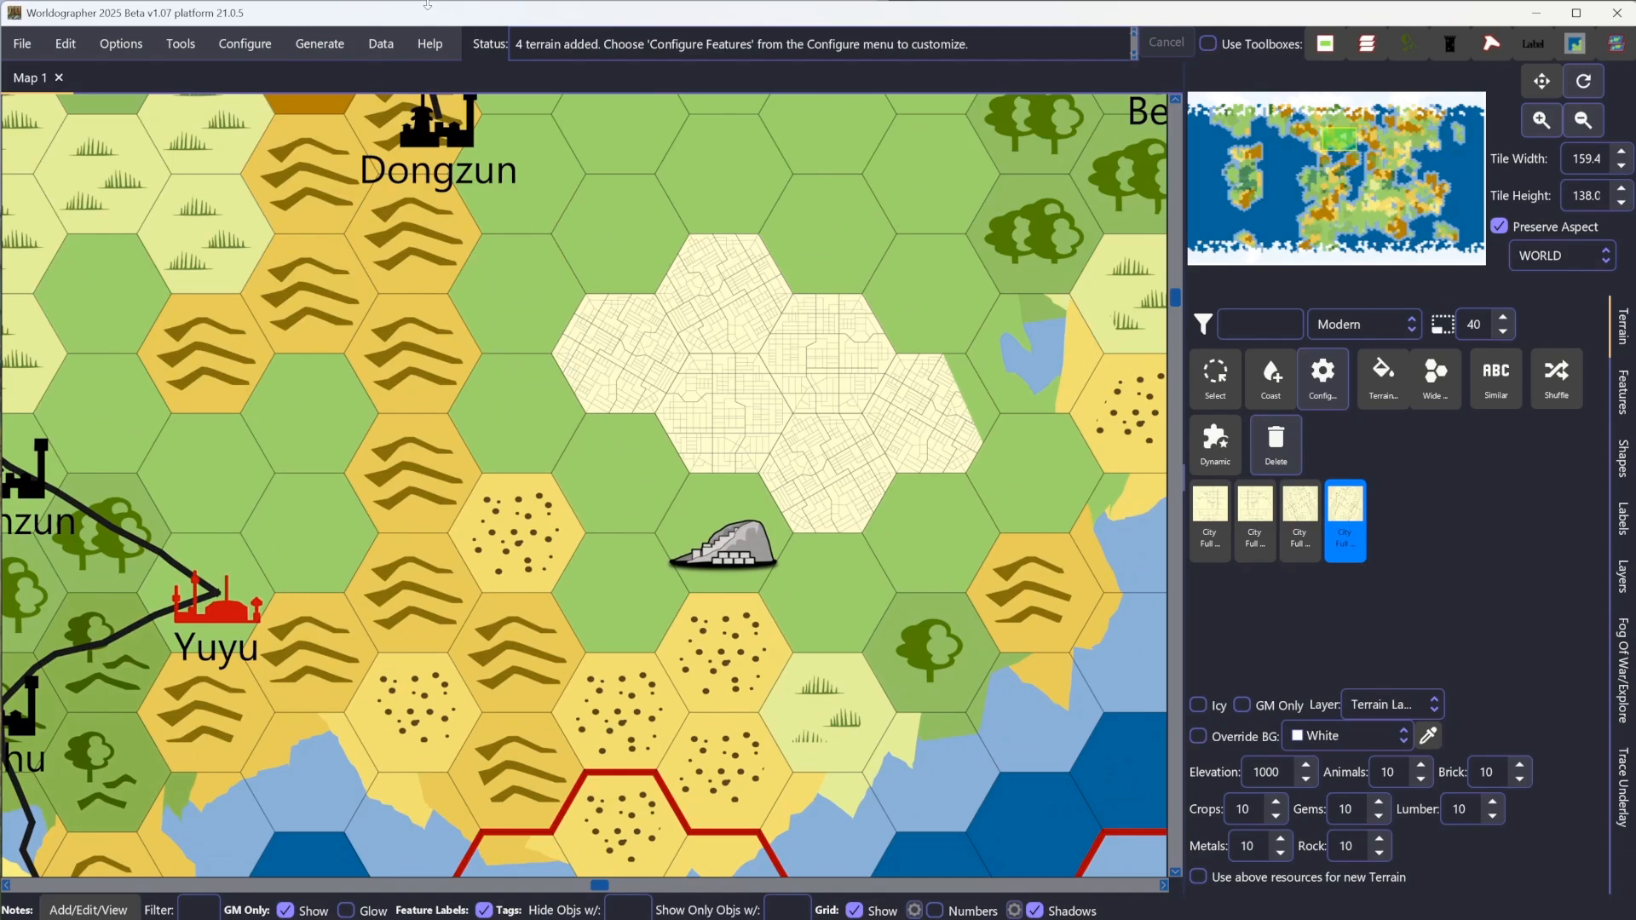
Step: Open the texture configuration, enlarge its window vertically and add a new blank texture row
left_click(244, 43)
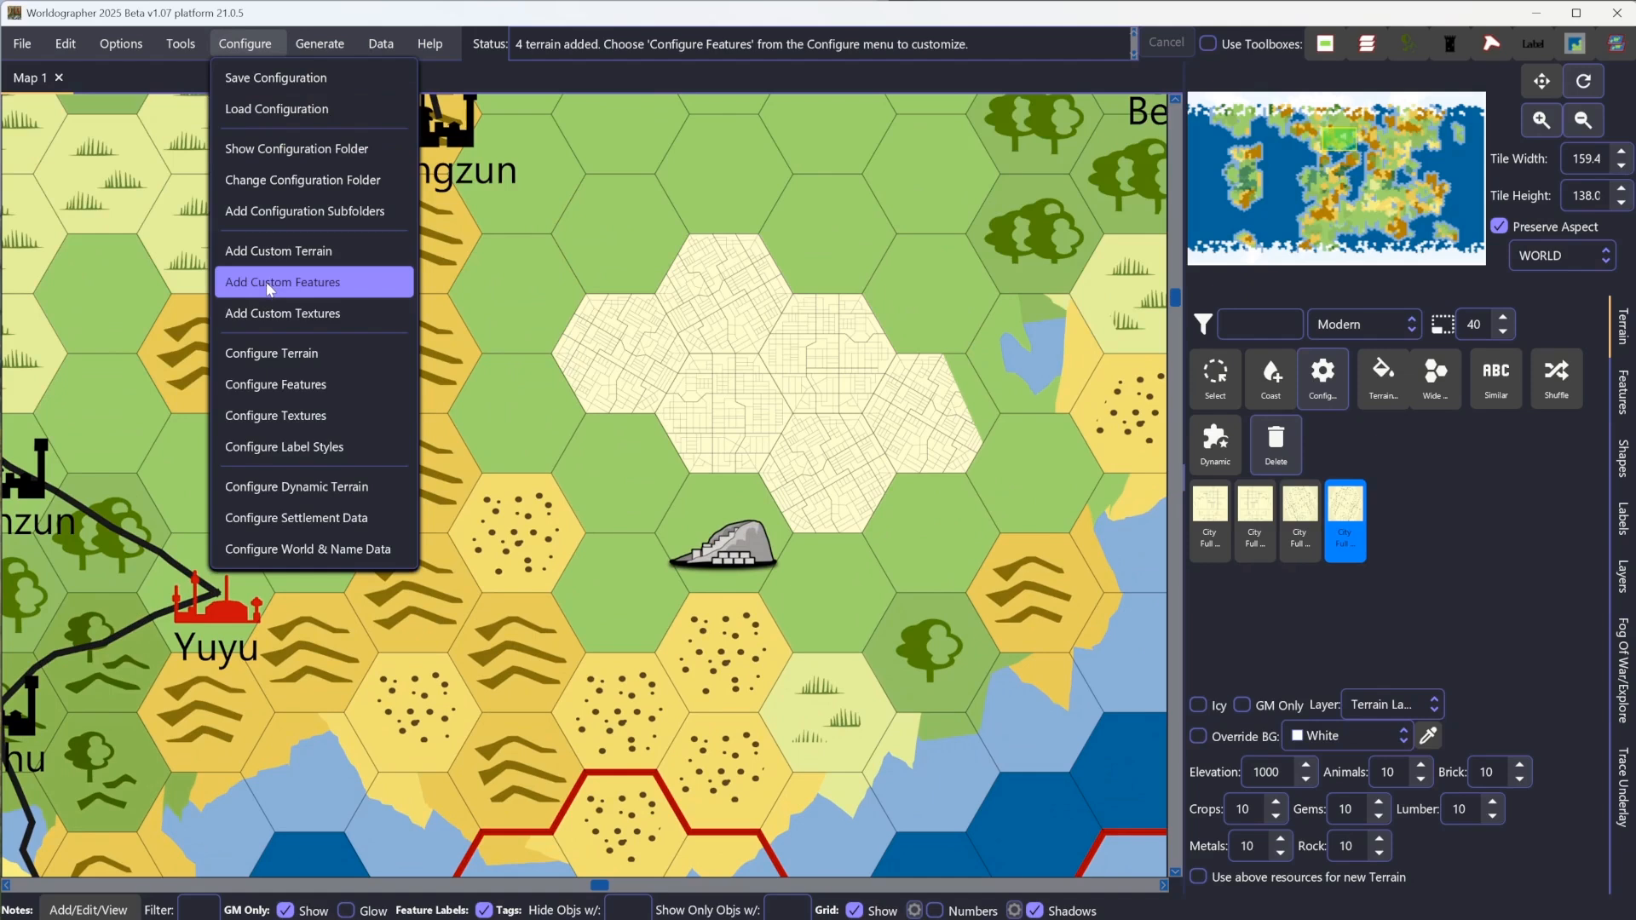
left_click(289, 423)
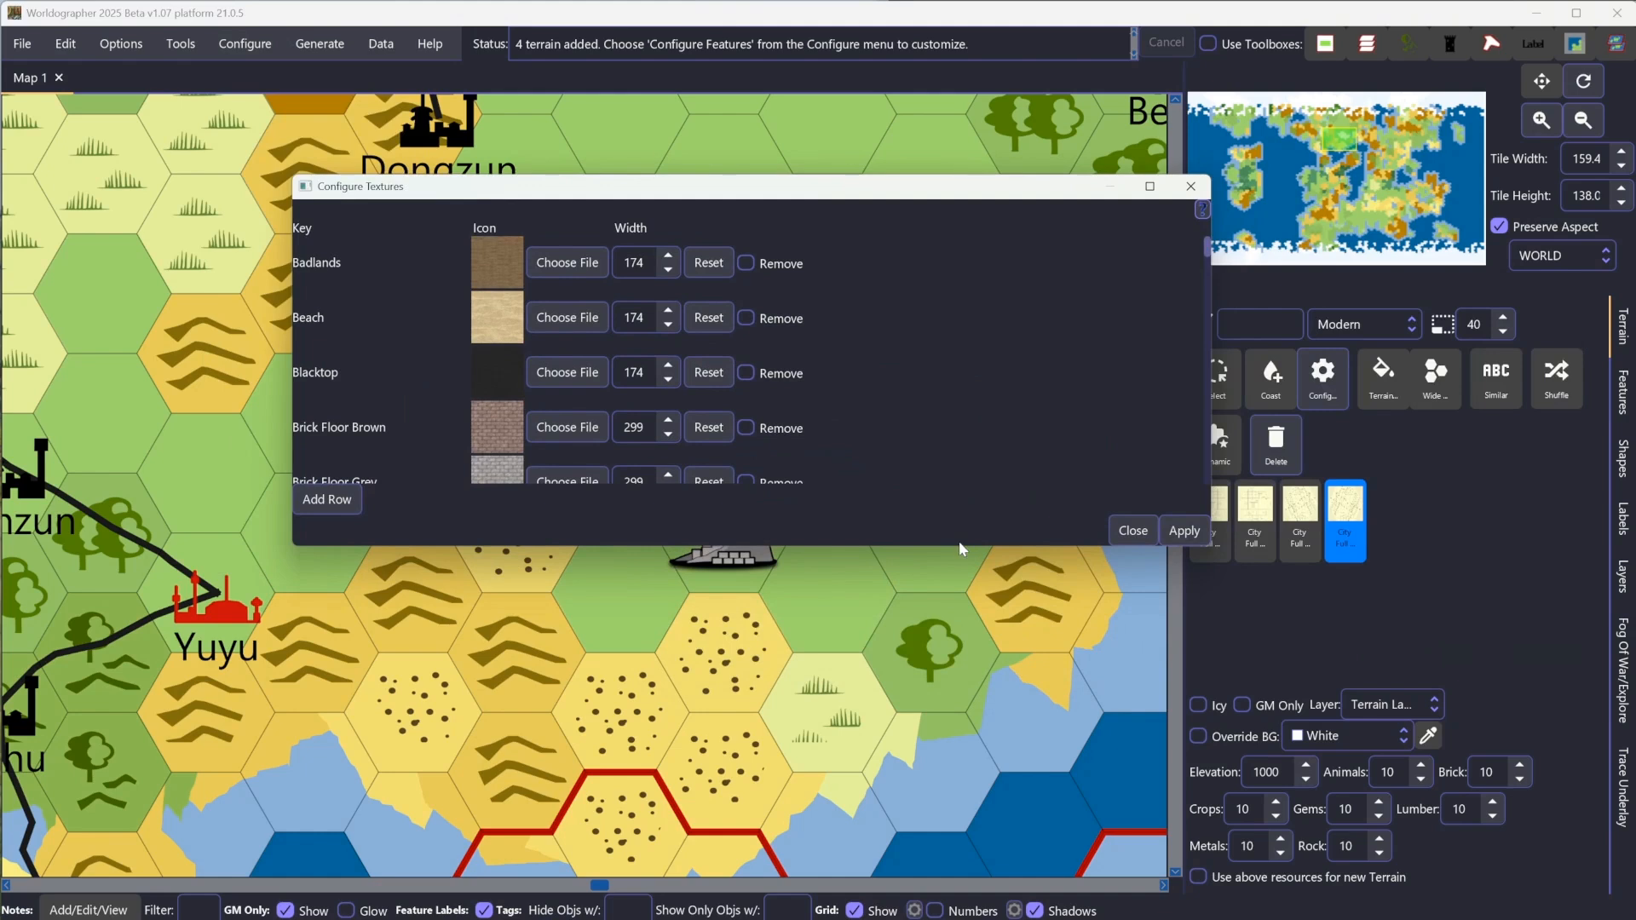
left_click_drag(957, 551, 957, 728)
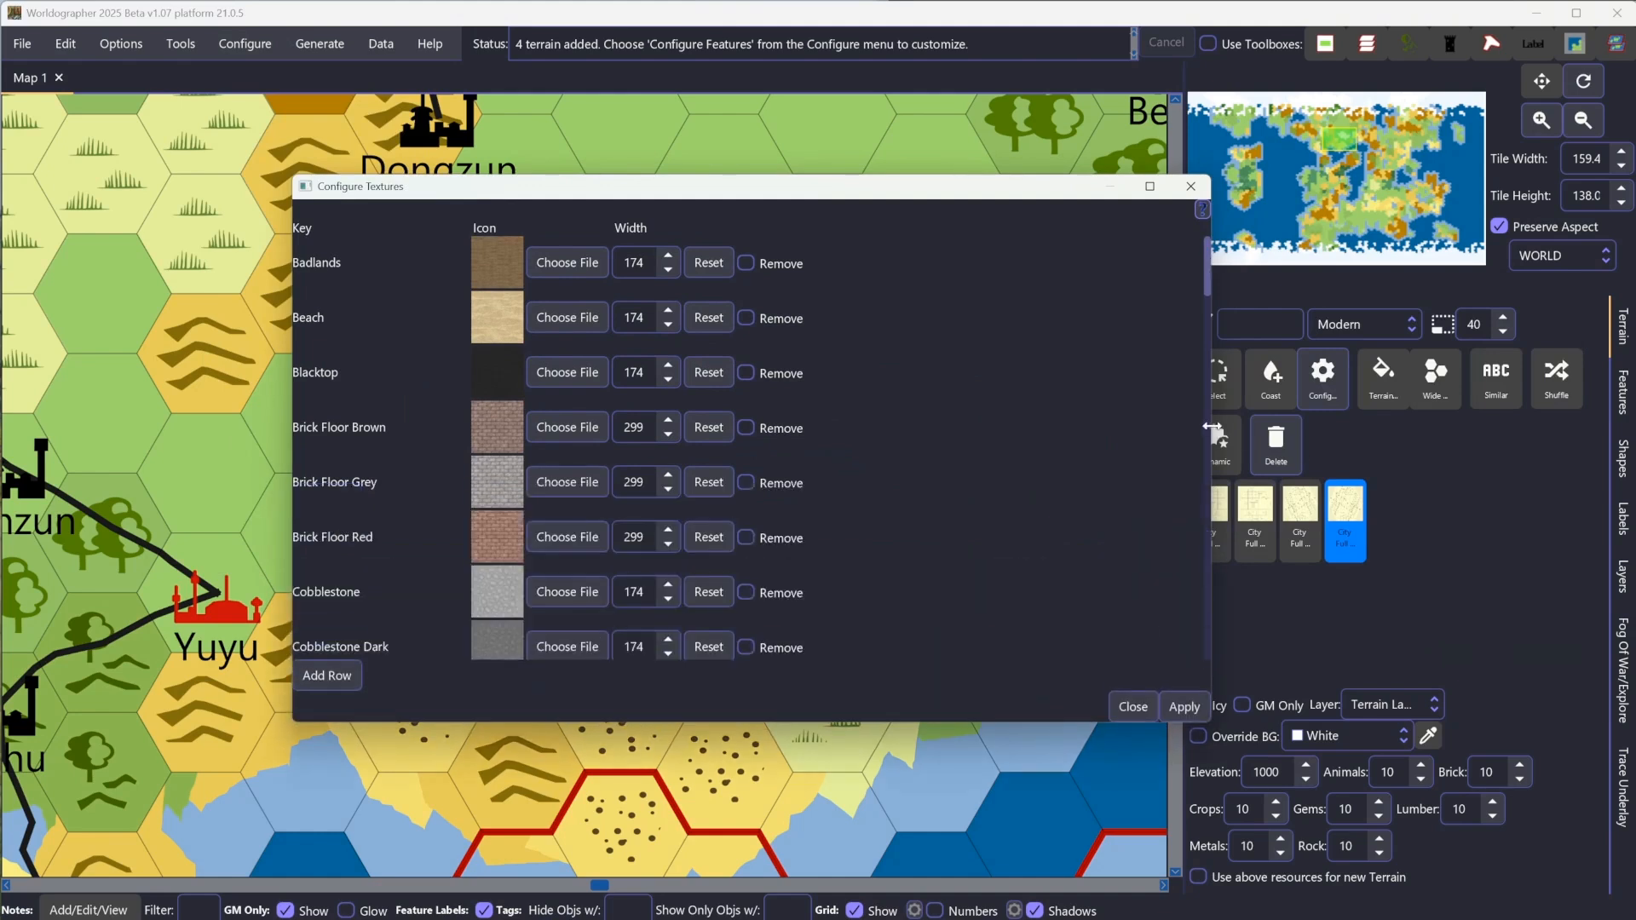
left_click_drag(1210, 427, 1004, 427)
left_click(332, 679)
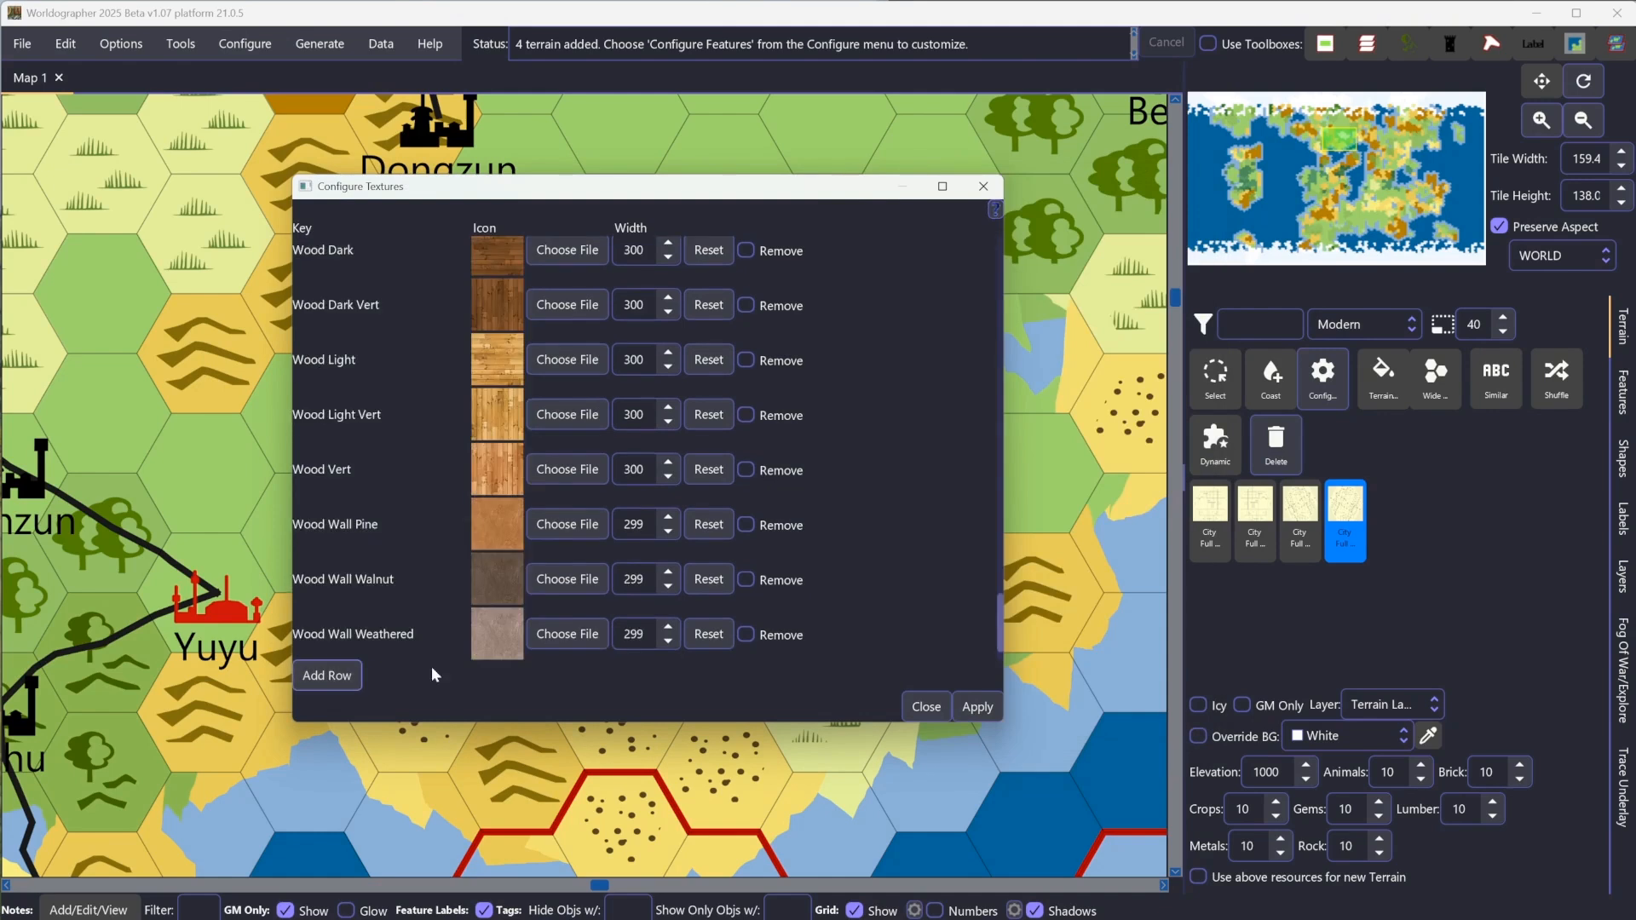
left_click_drag(1001, 620, 999, 672)
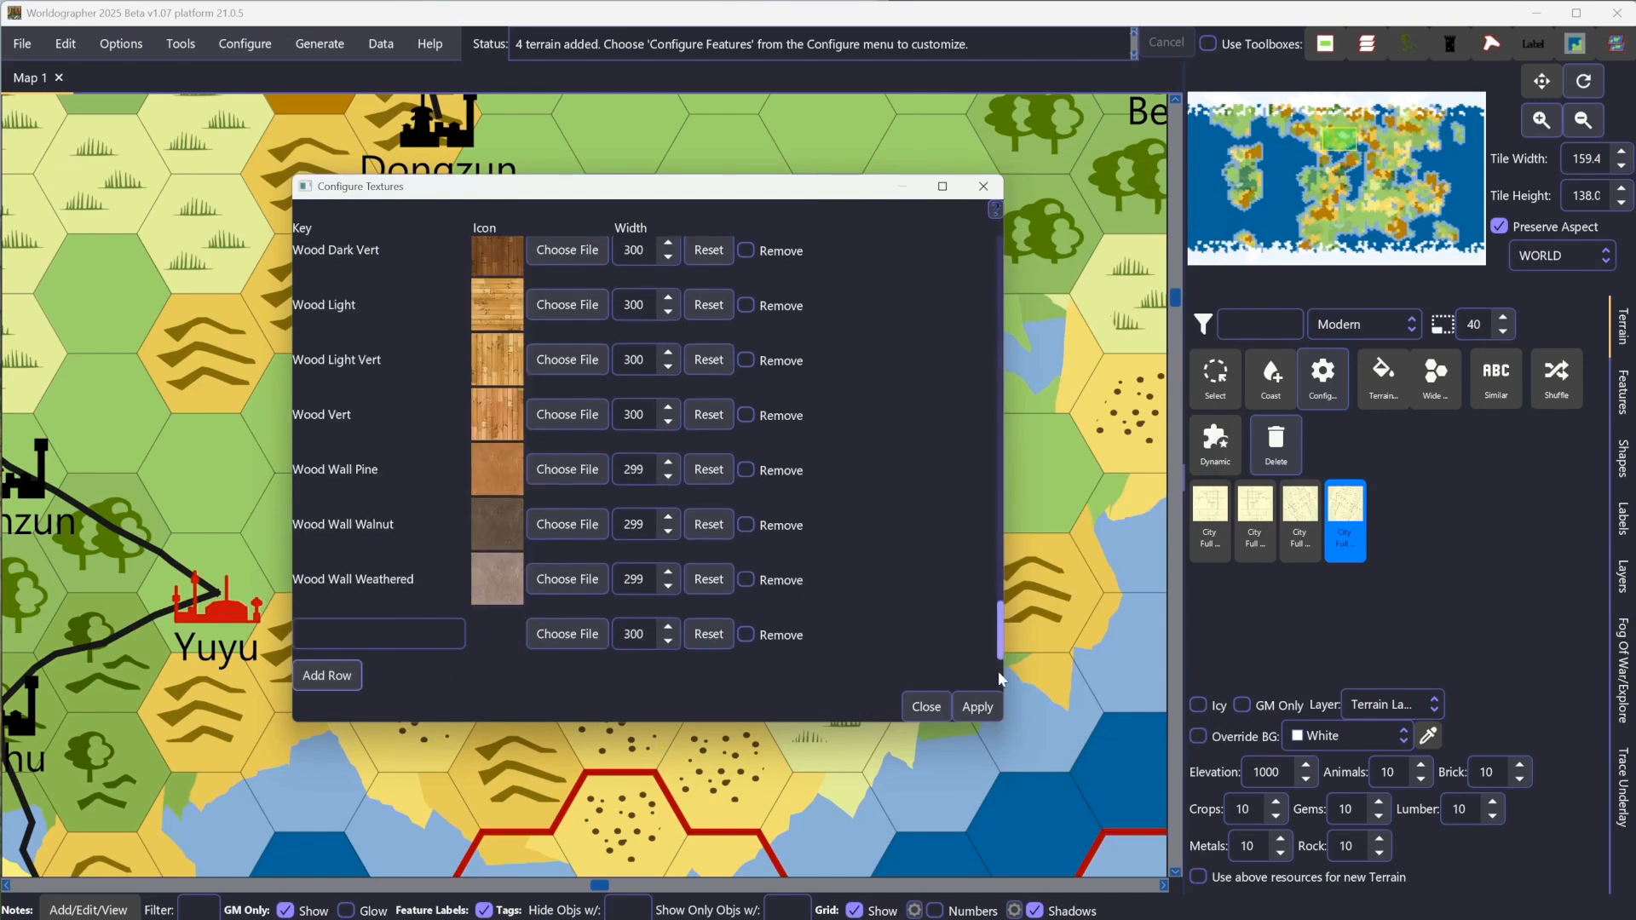
Step: Assign Stadium Floor A.png as the new texture row's image and enter Stadium as its key
left_click(554, 634)
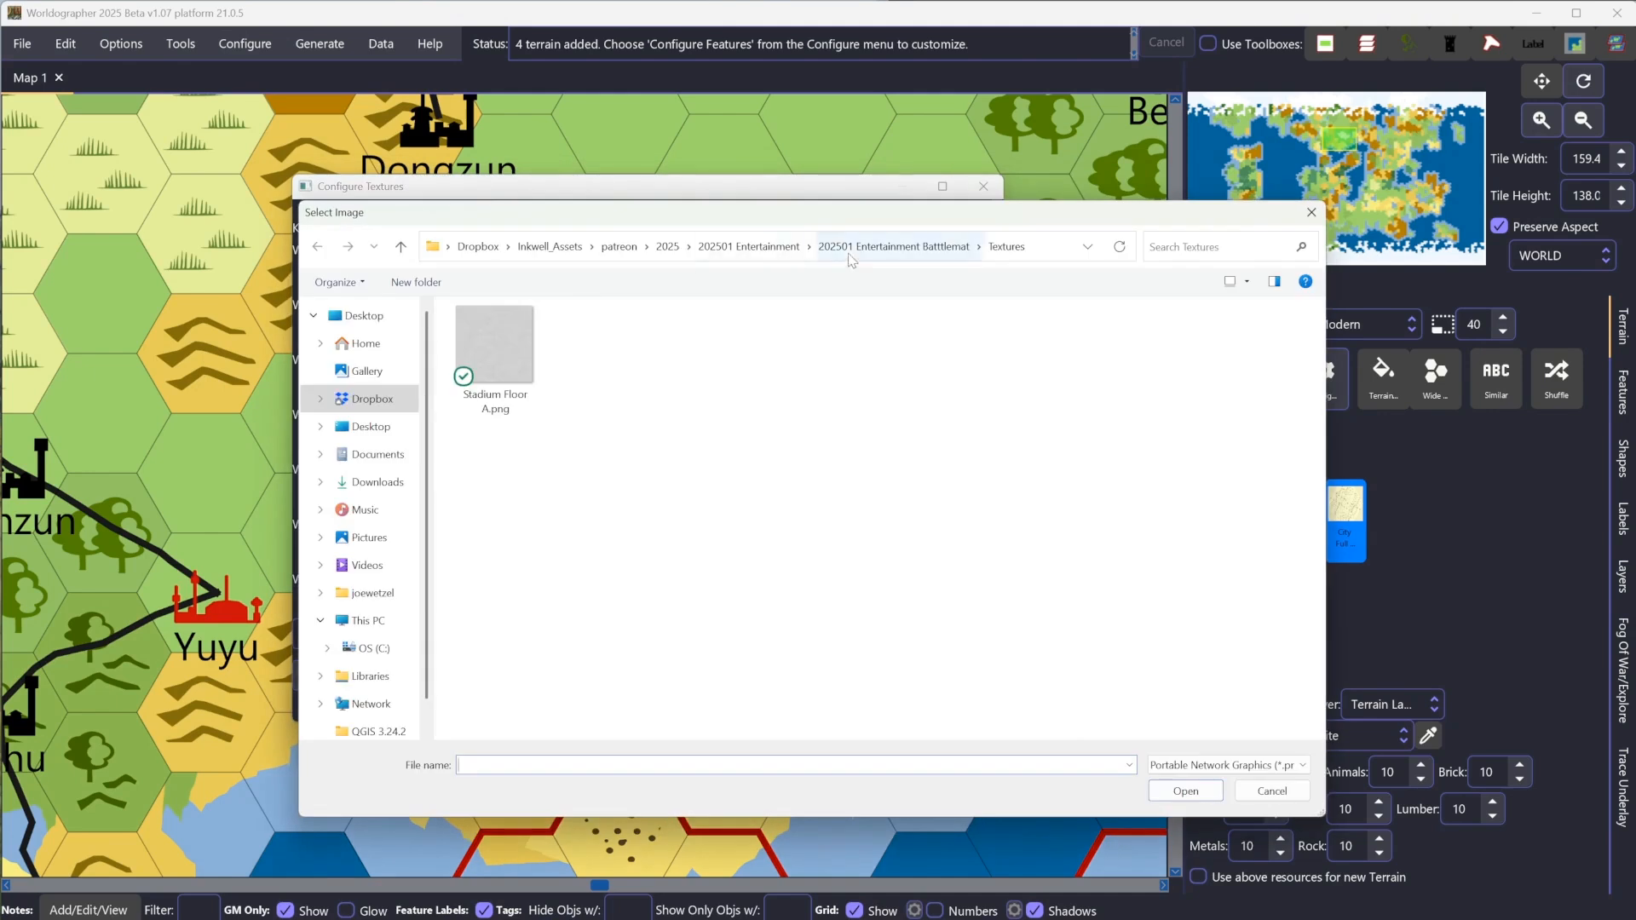
left_click(498, 362)
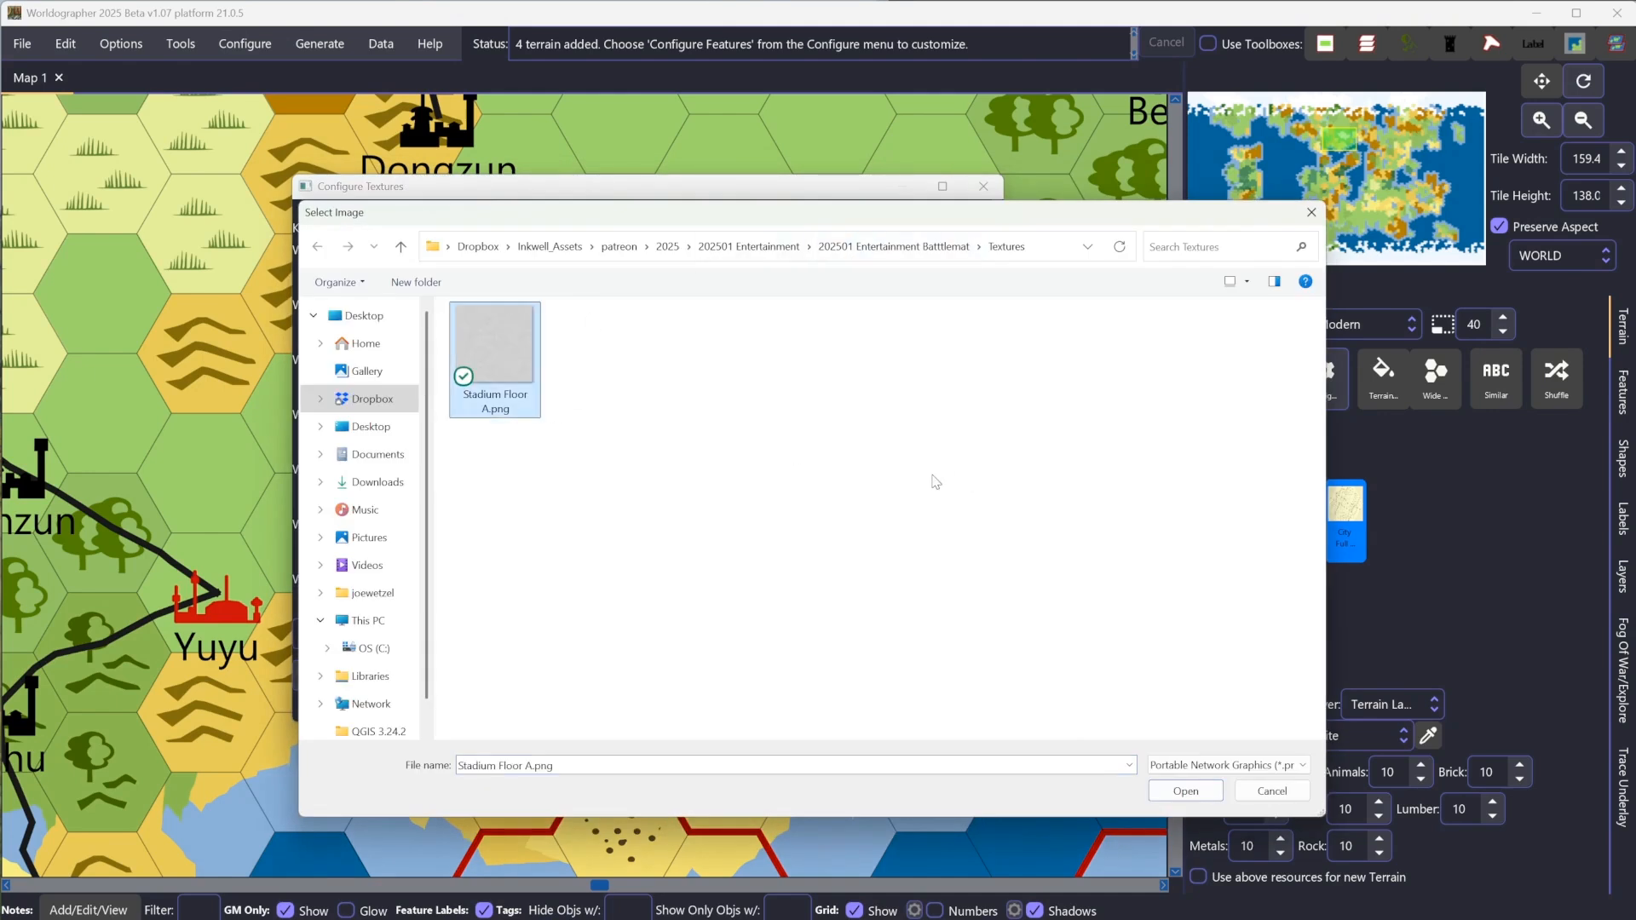
left_click(1161, 792)
left_click(379, 637)
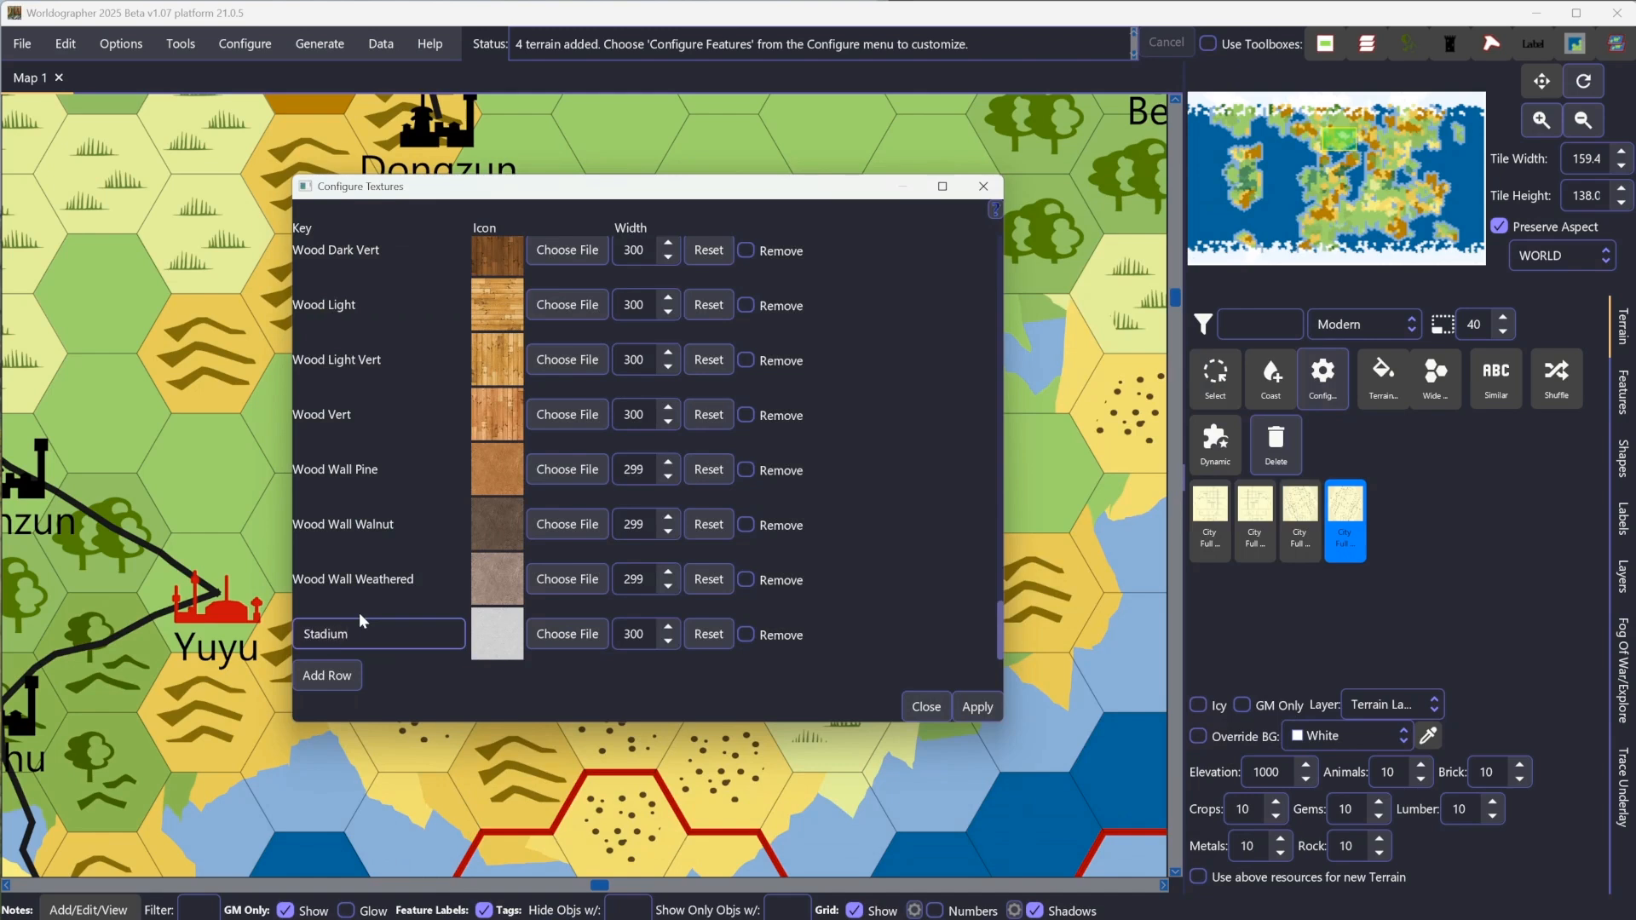
Step: Apply the texture configuration with the new Stadium row and close it
left_click(639, 637)
left_click(978, 706)
left_click(926, 707)
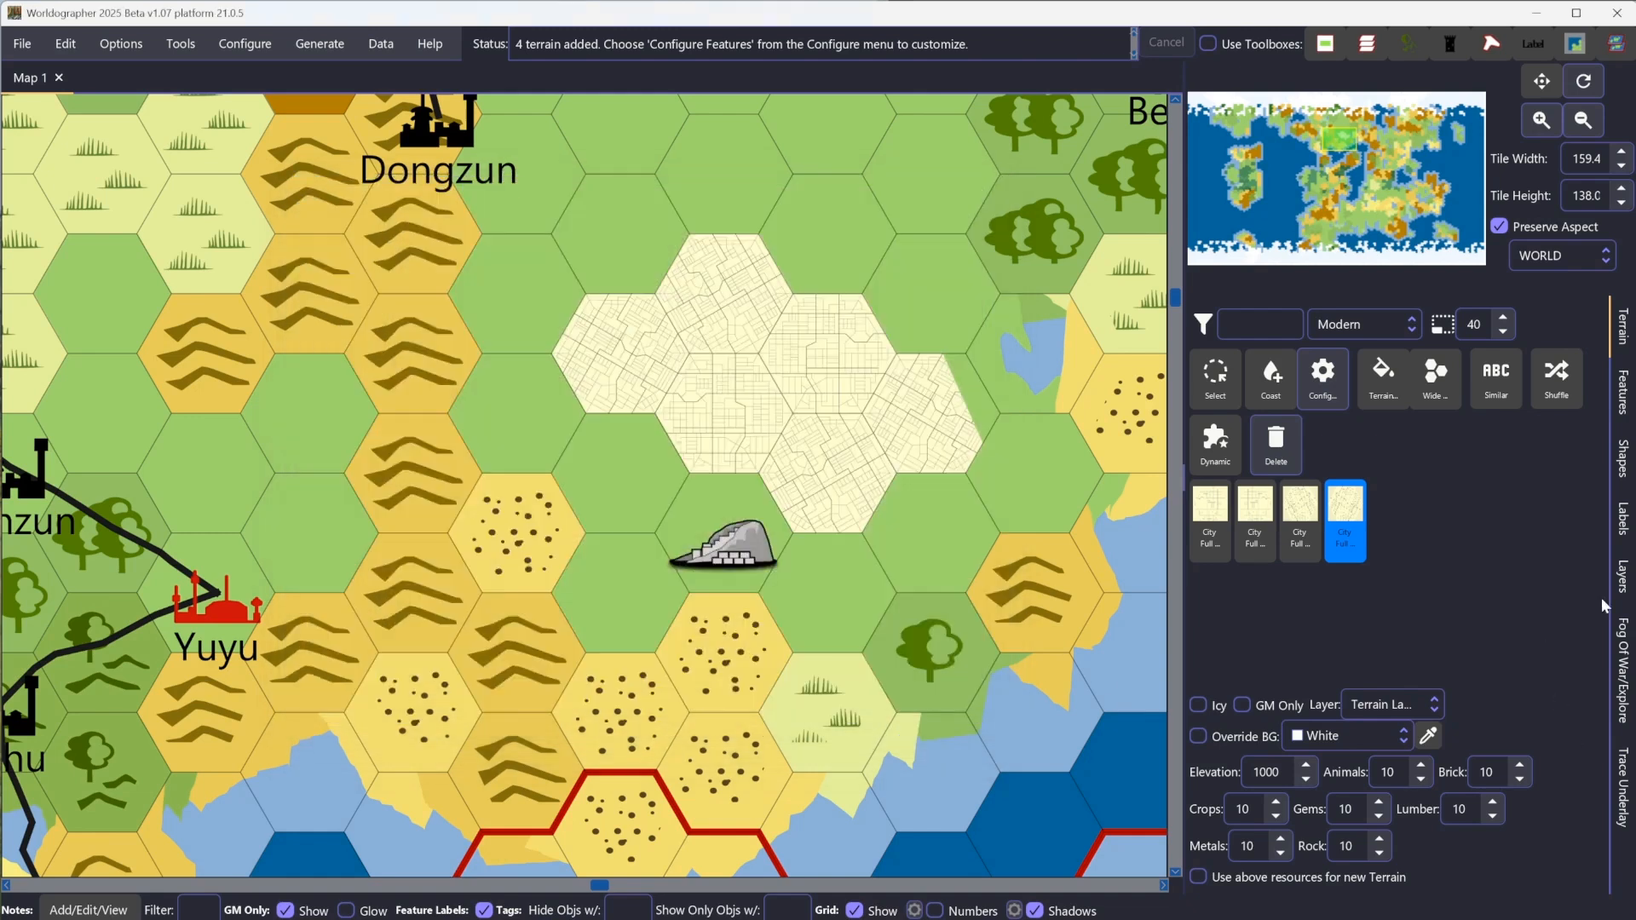
Step: Set the fill for new shapes to a texture and choose the custom Stadium texture for it
left_click(1623, 460)
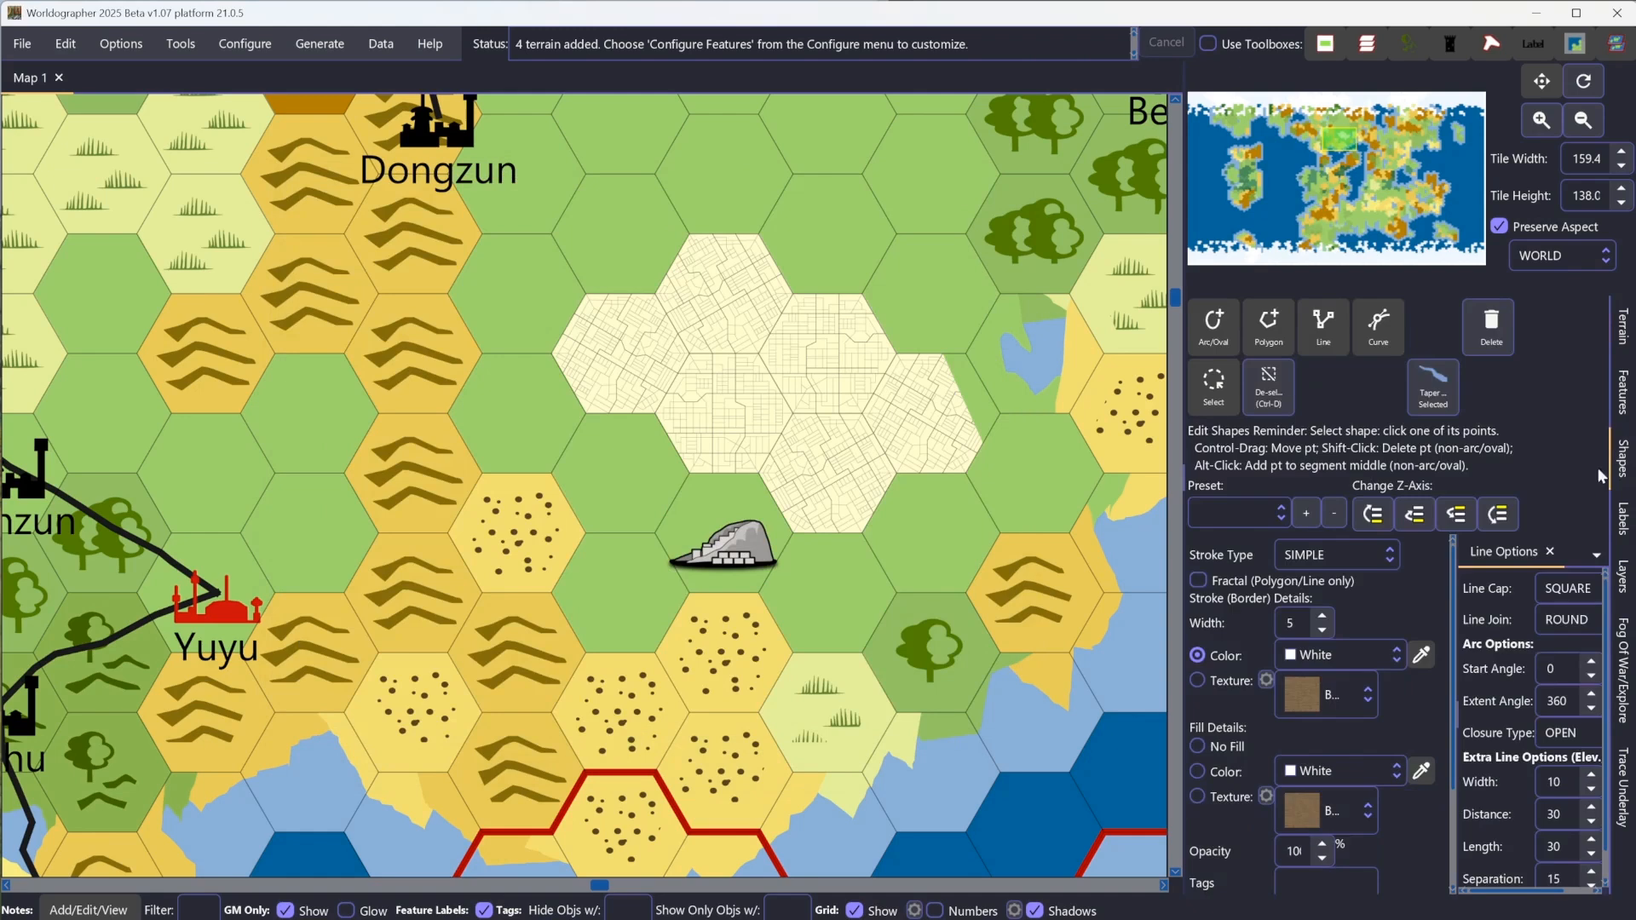
left_click(1194, 796)
left_click(1336, 818)
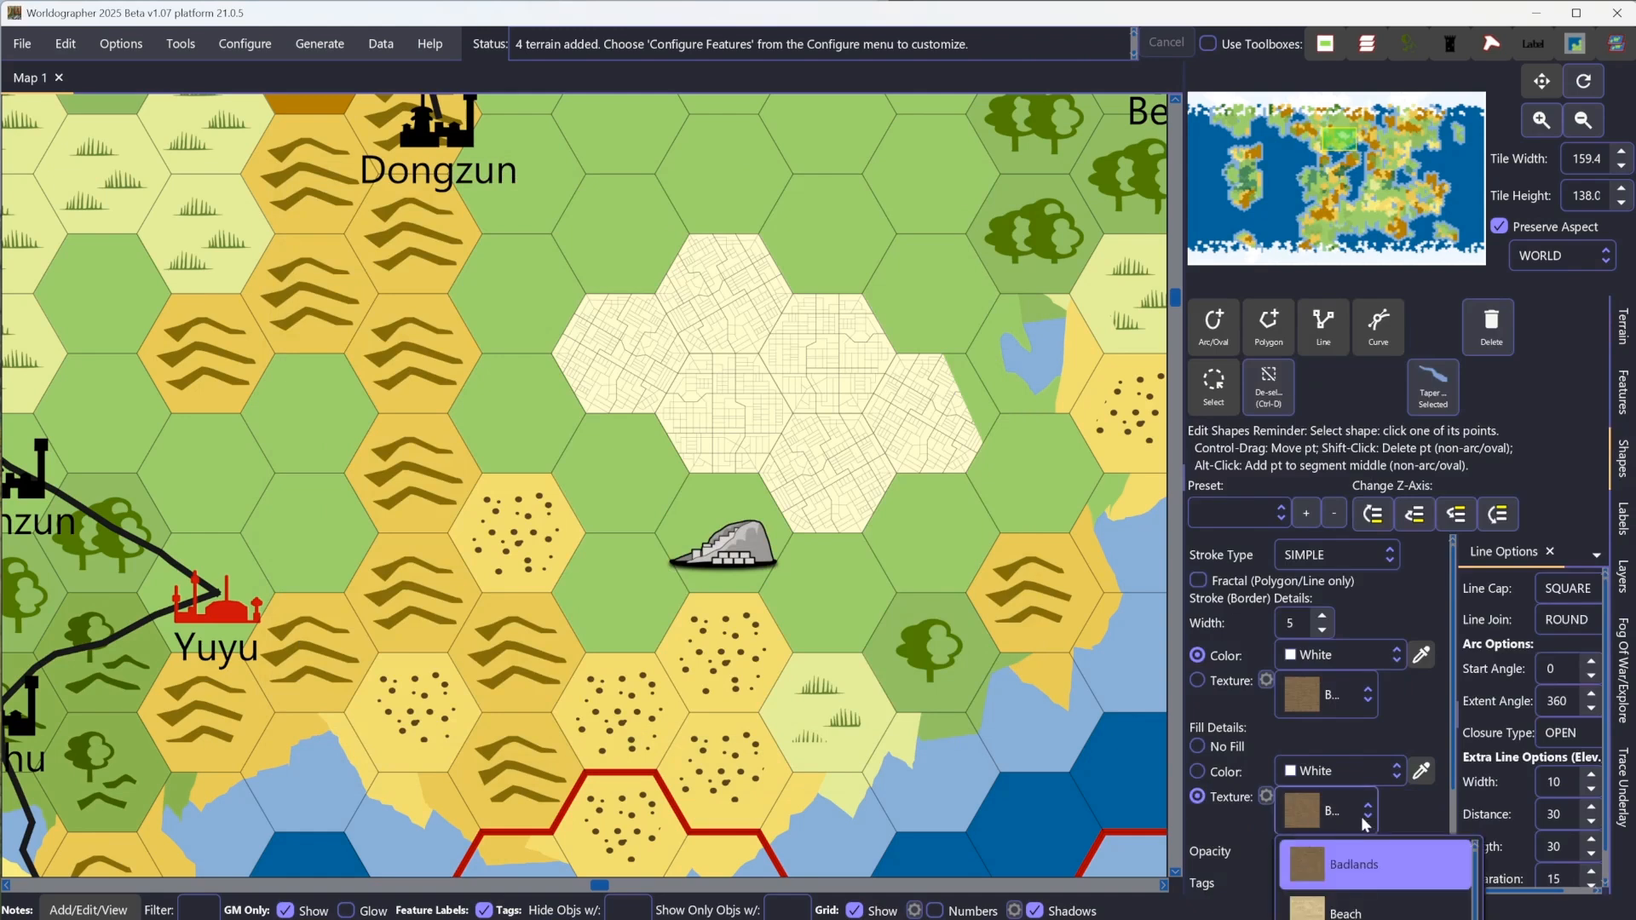
scroll(1361, 816, "down", 5)
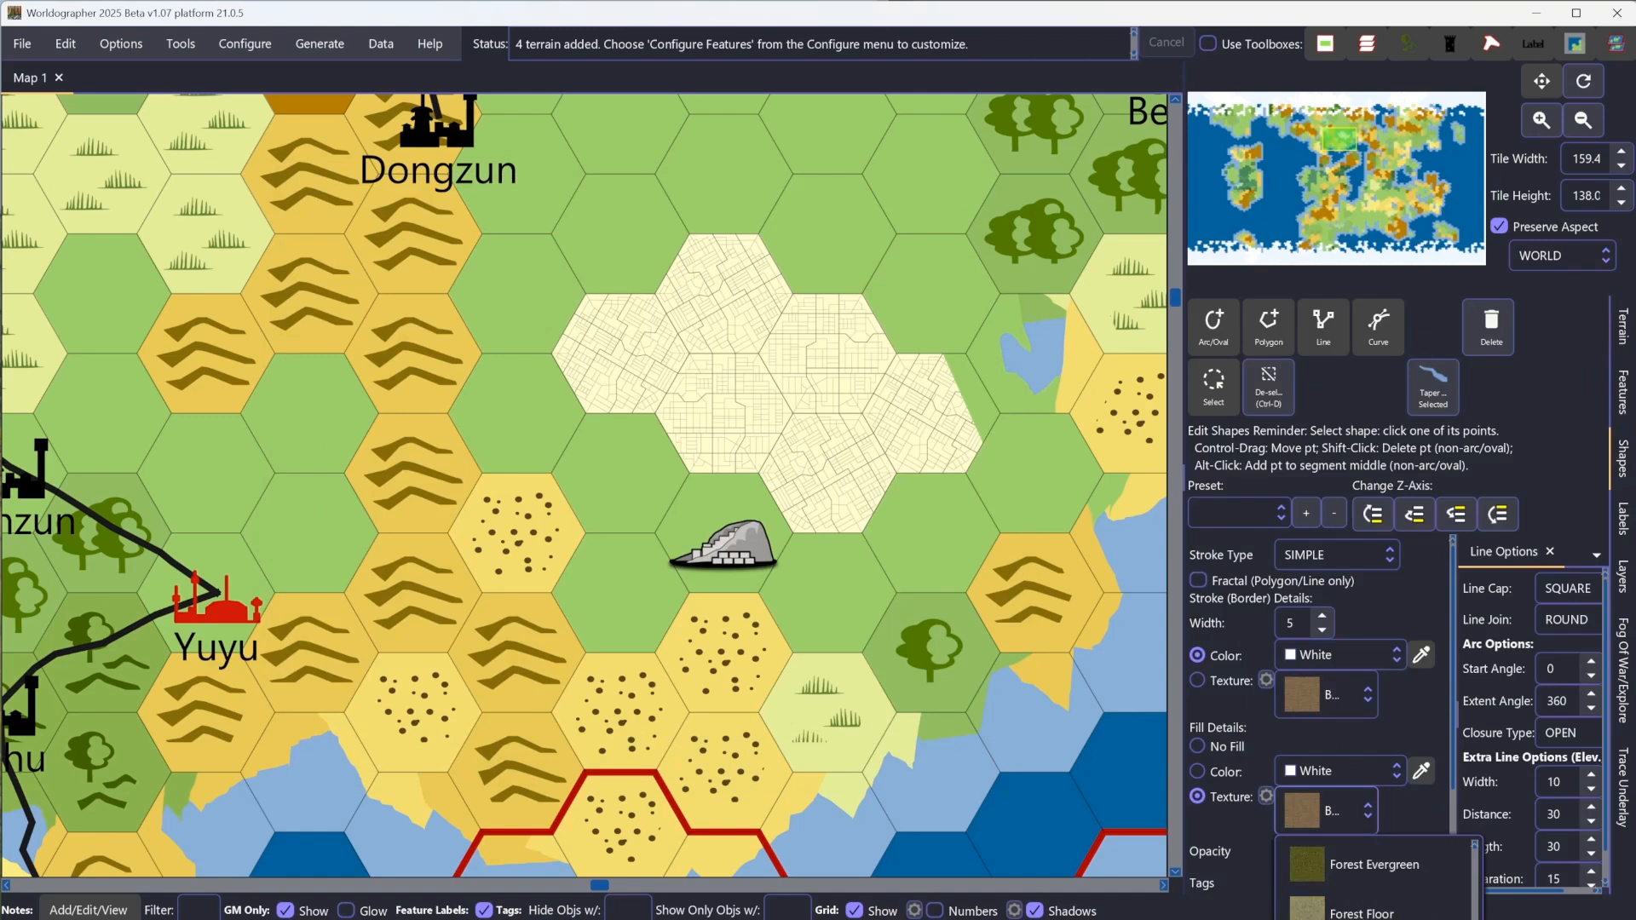
scroll(1373, 877, "down", 5)
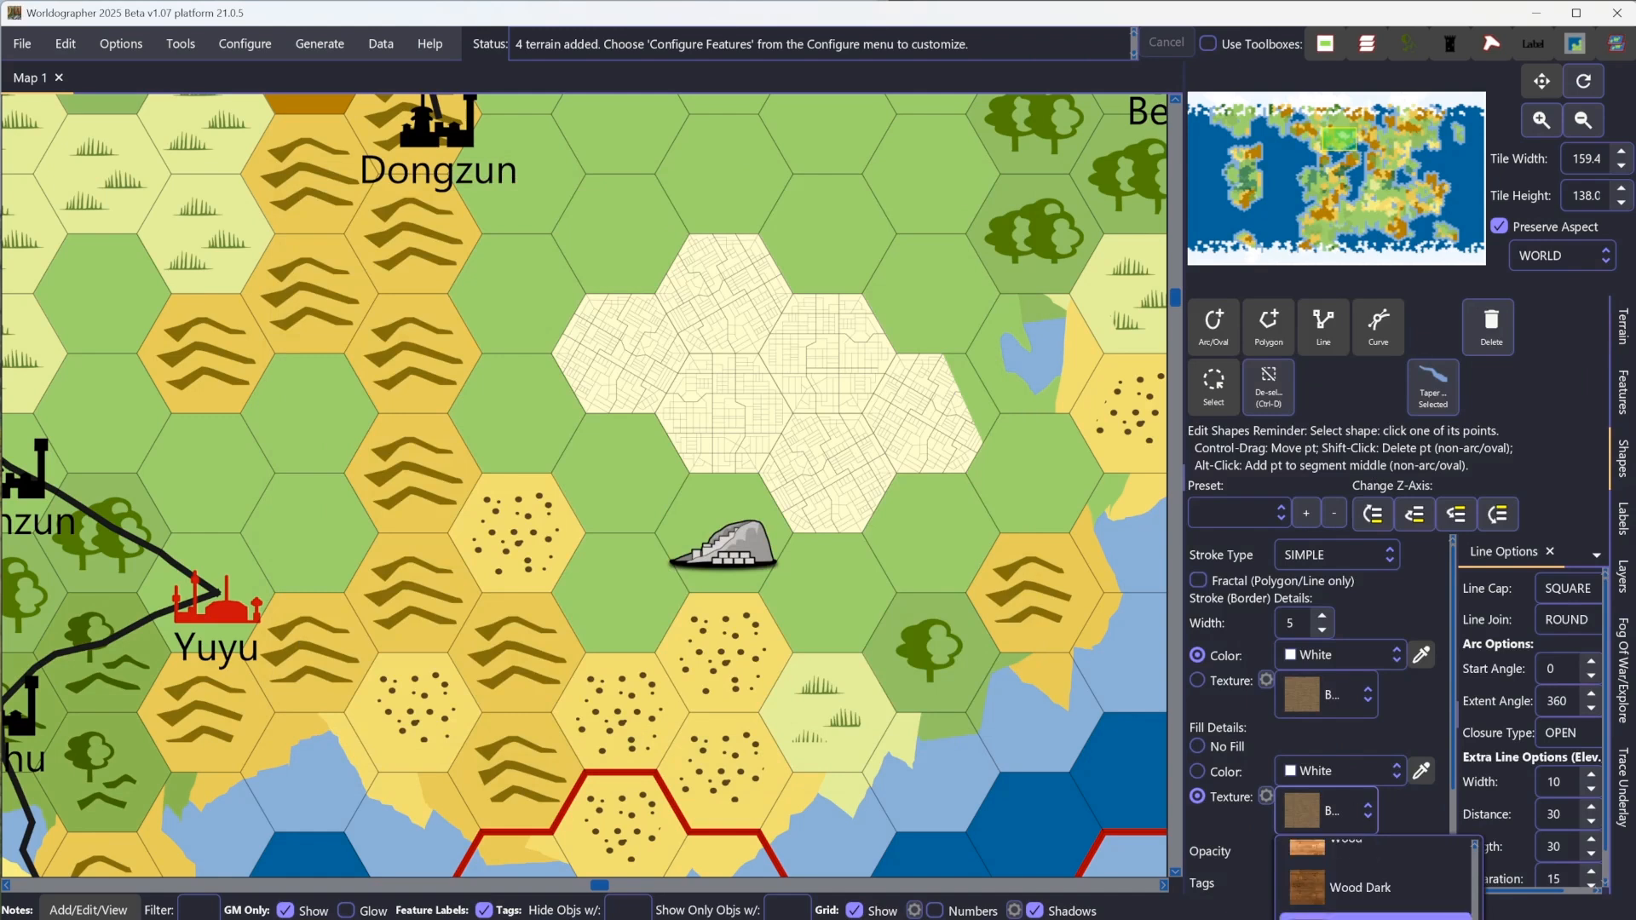
scroll(1413, 729, "down", 5)
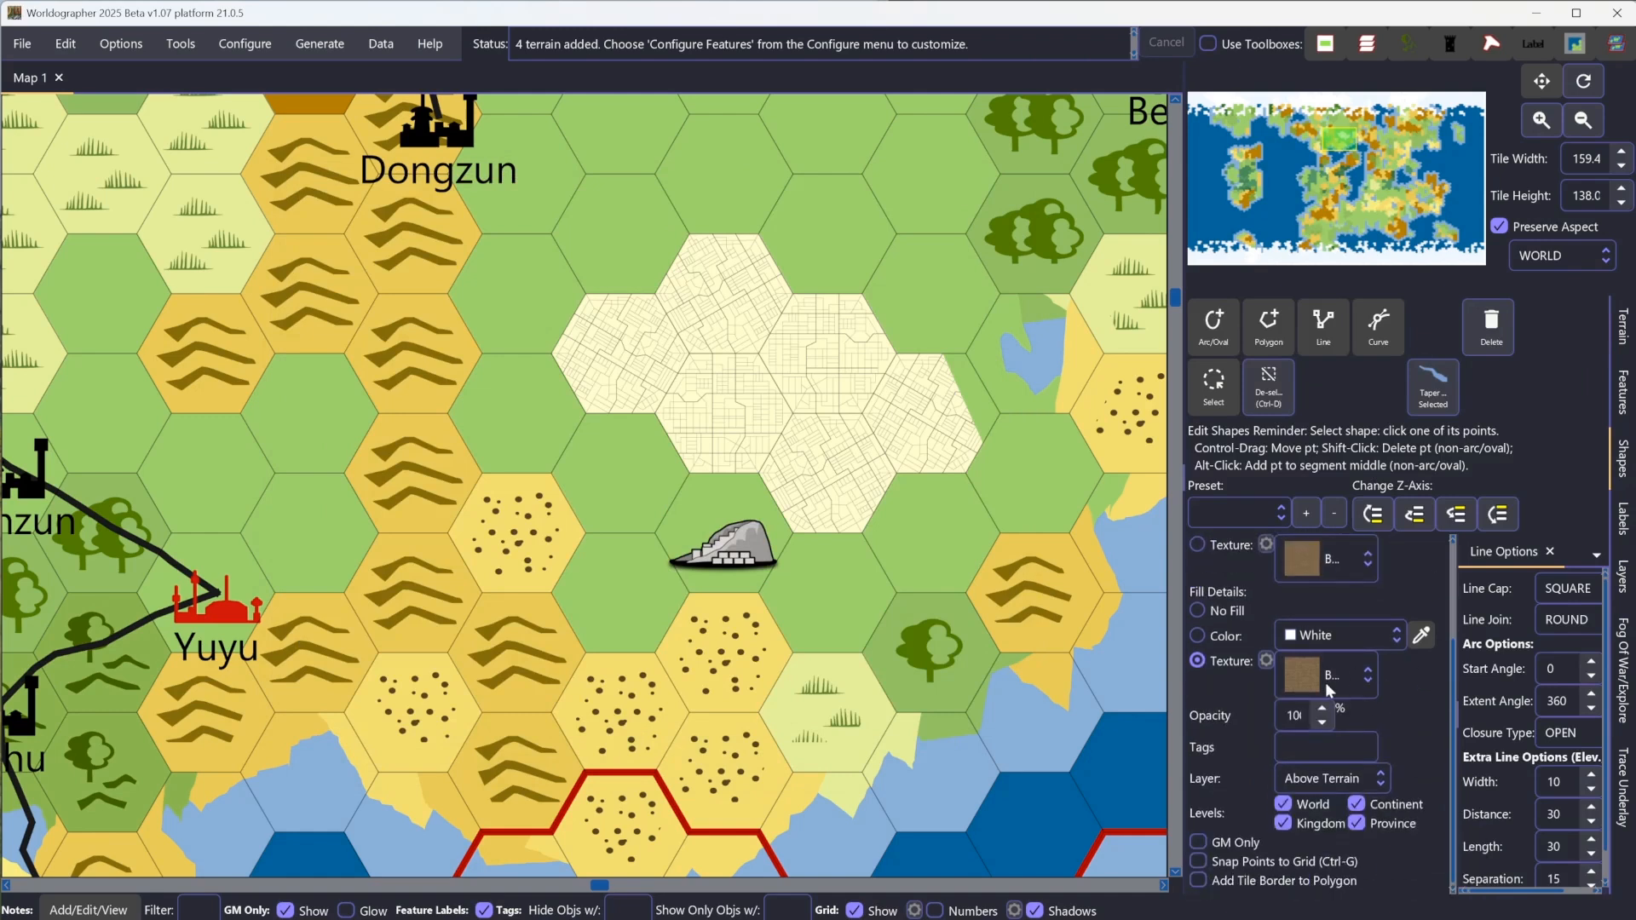
left_click(1322, 684)
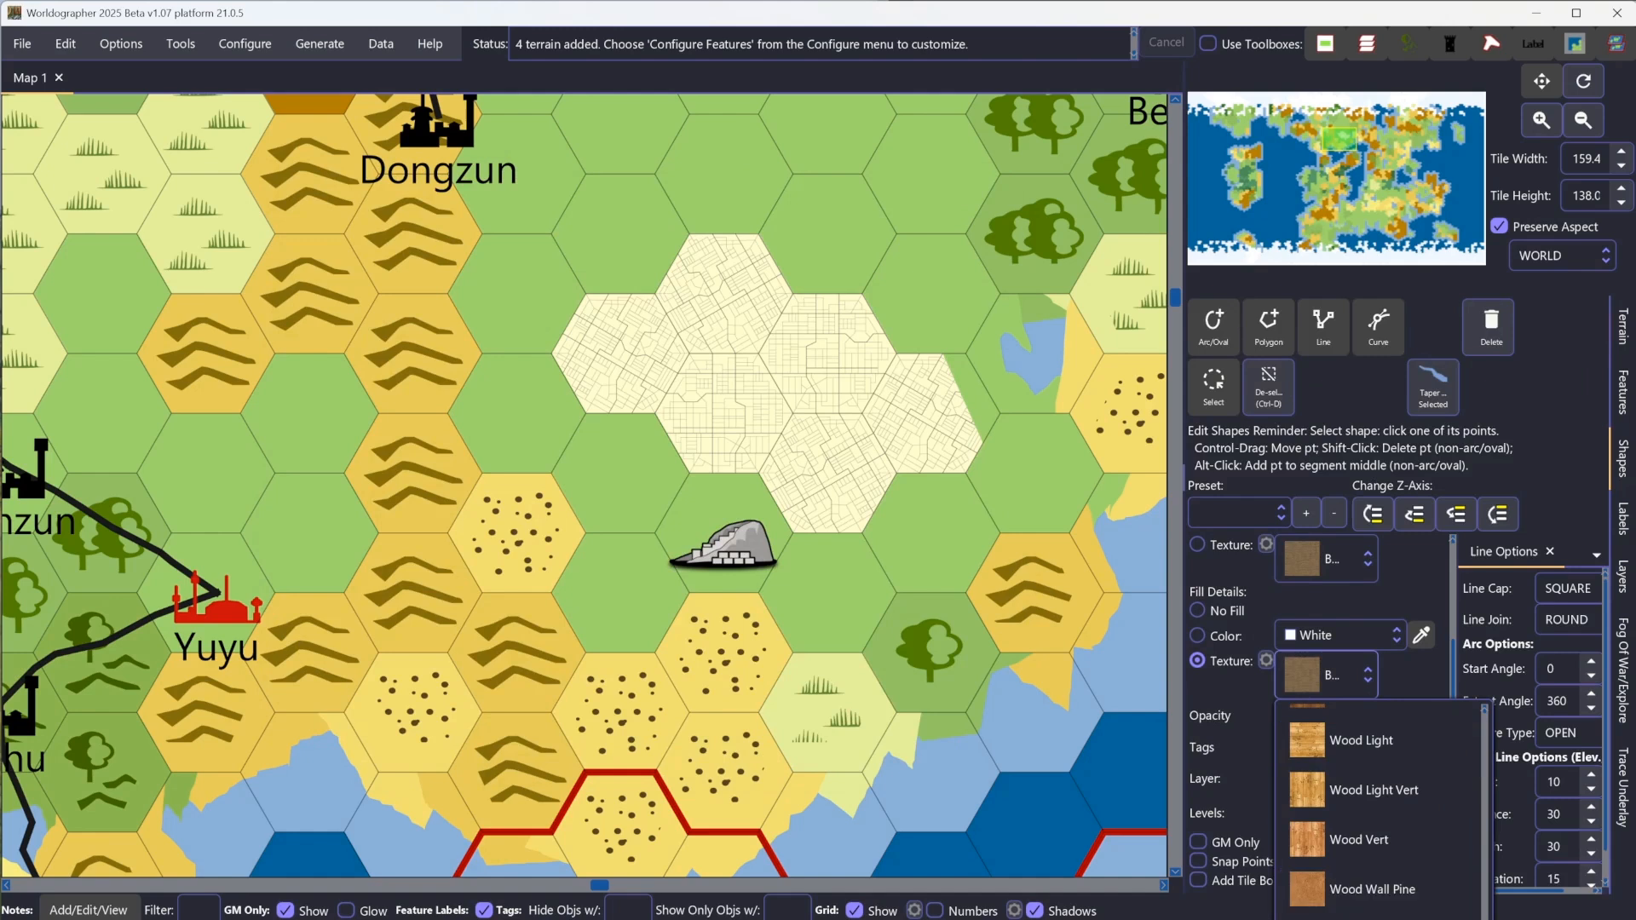
left_click(1316, 777)
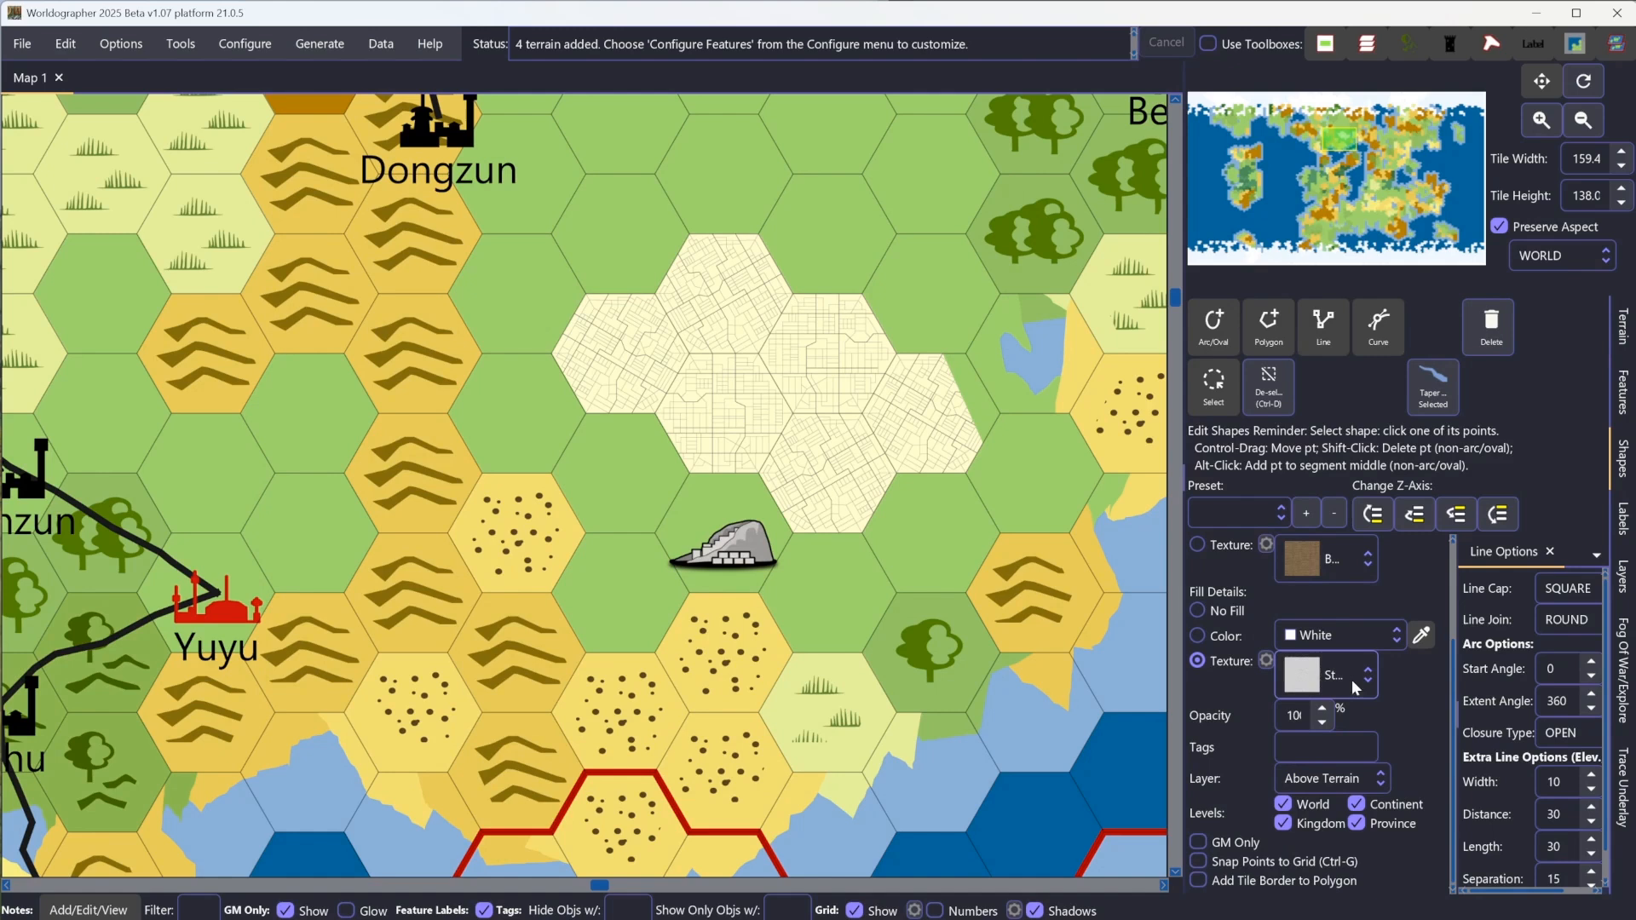
Step: Draw a six-point polygon filled with the Stadium texture over the hexes between Dongzun and Yuyu
left_click(1268, 328)
left_click(409, 354)
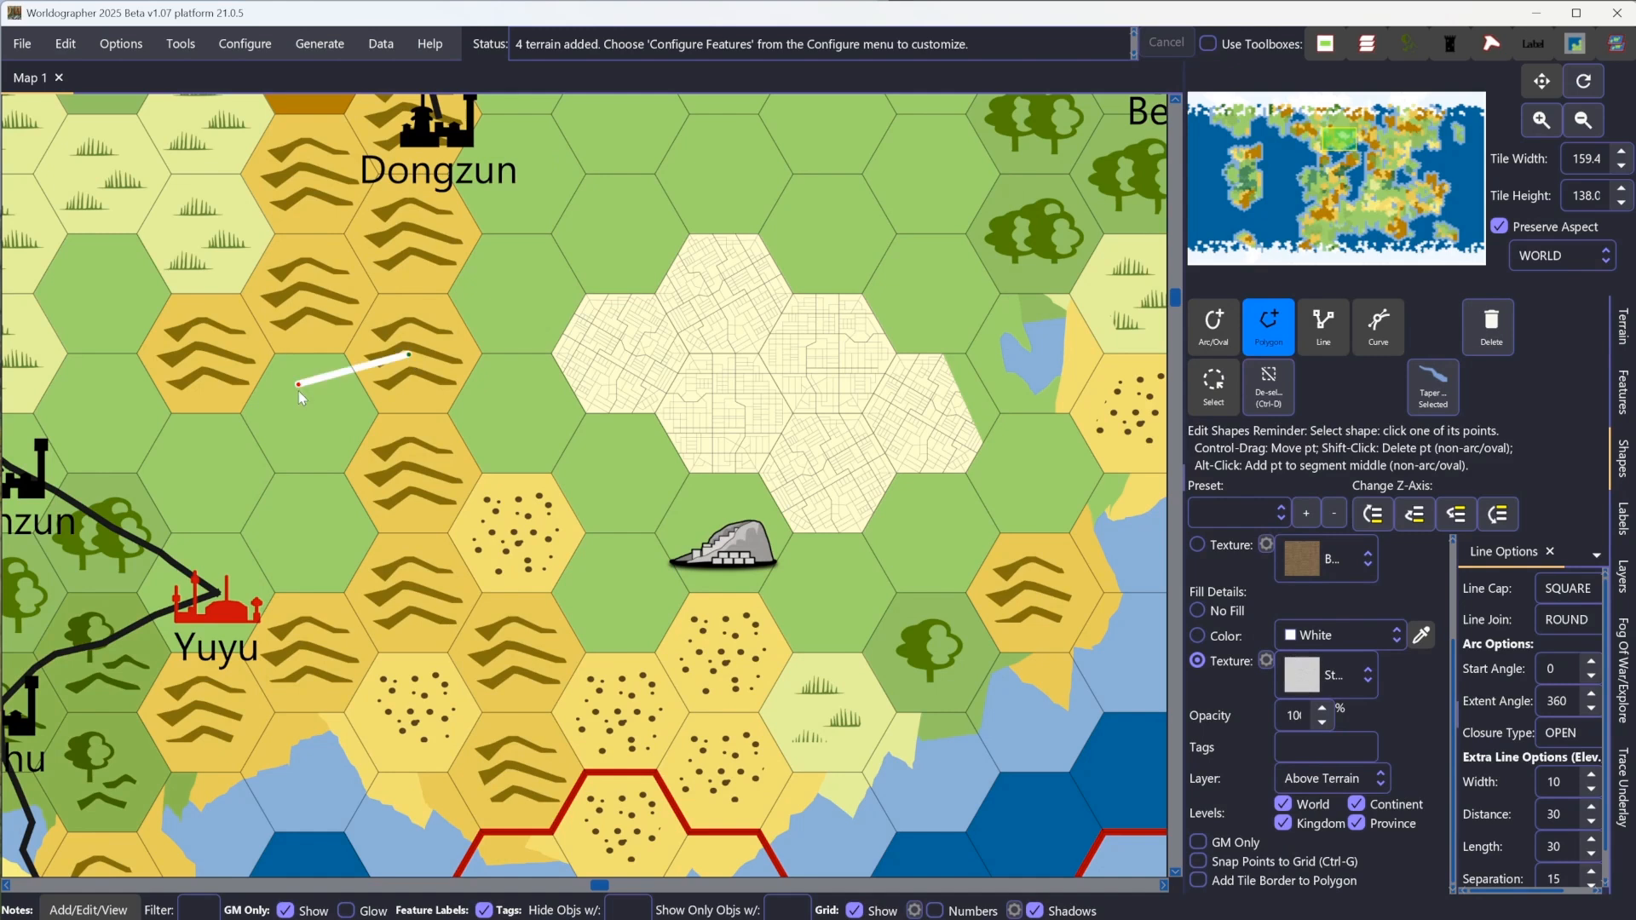
left_click(307, 581)
left_click(446, 583)
left_click(488, 482)
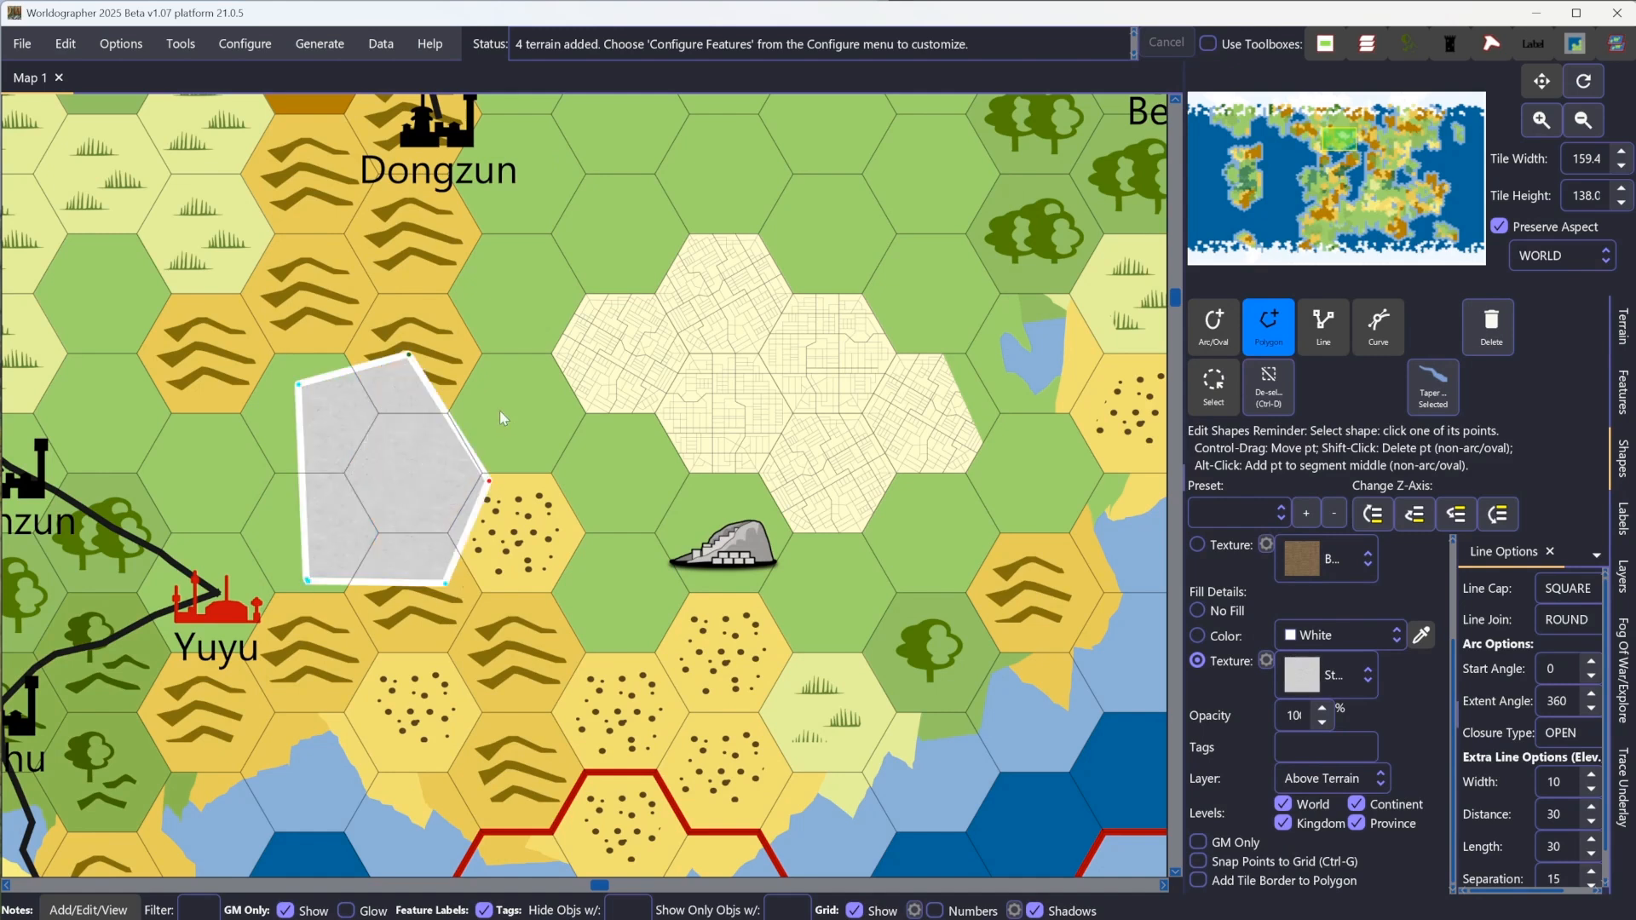
left_click(503, 410)
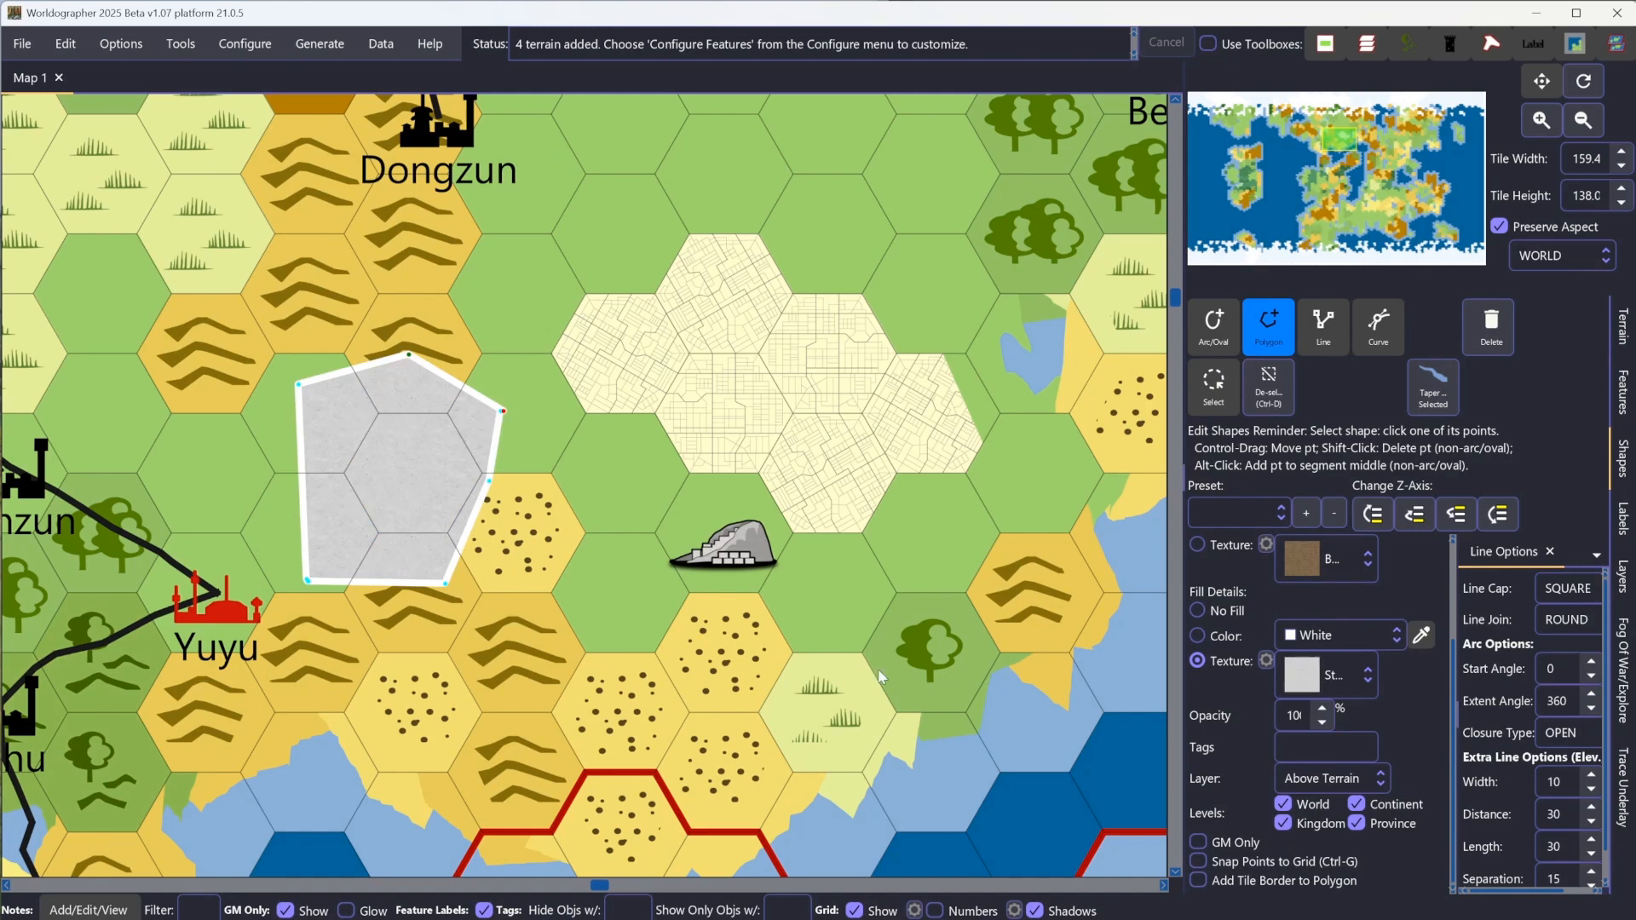
left_click(238, 43)
left_click(312, 417)
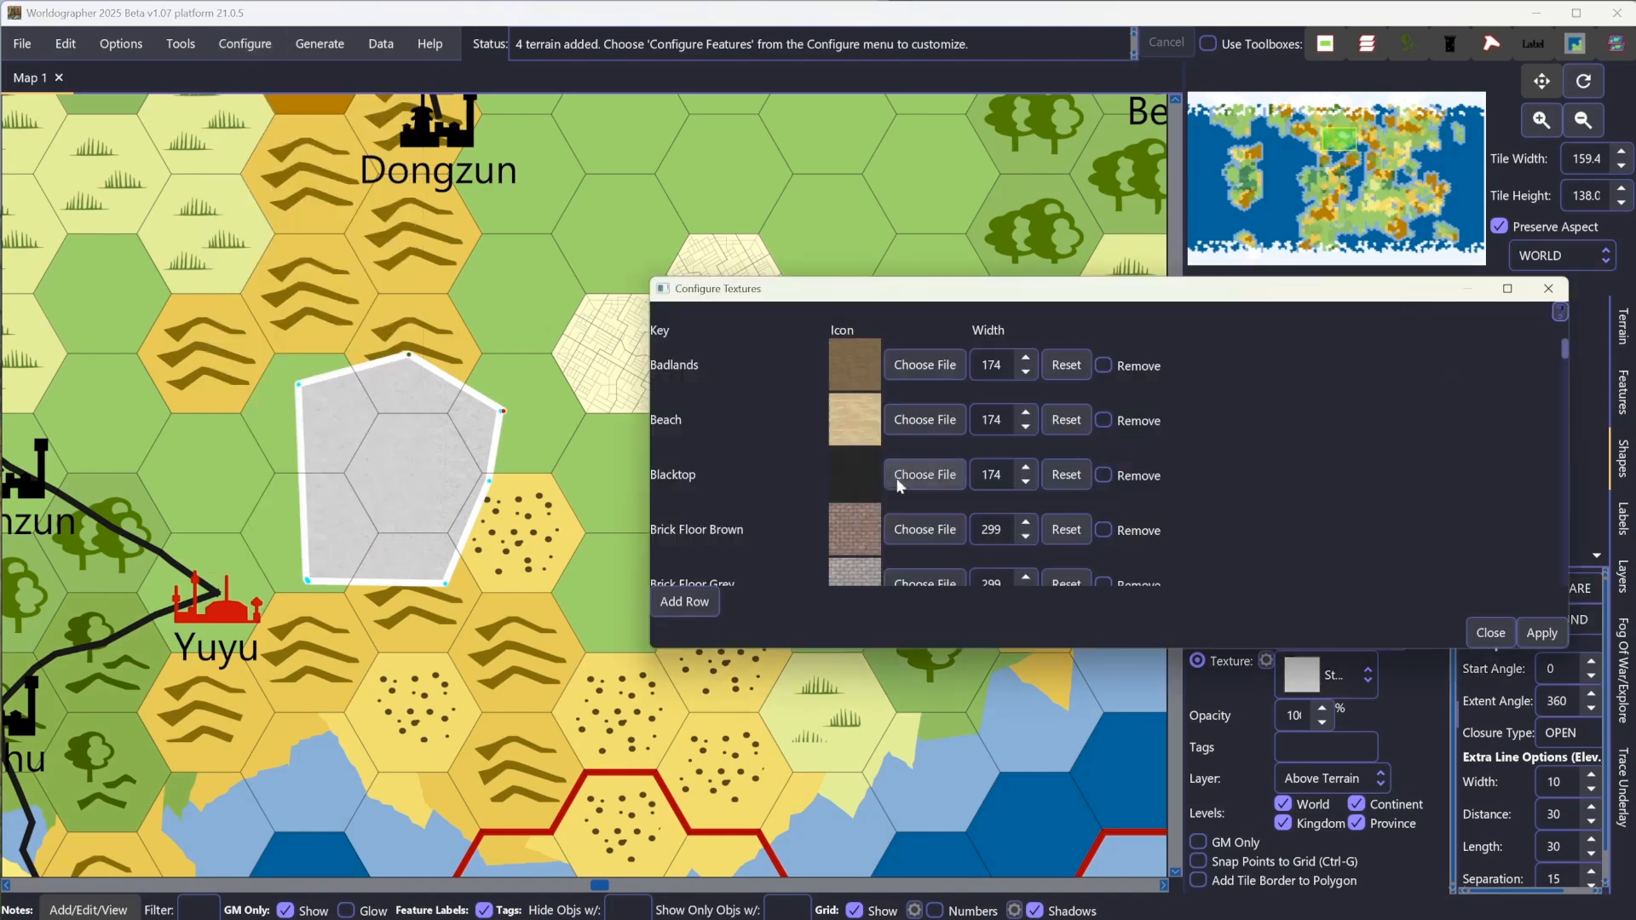
scroll(1378, 490, "down", 1)
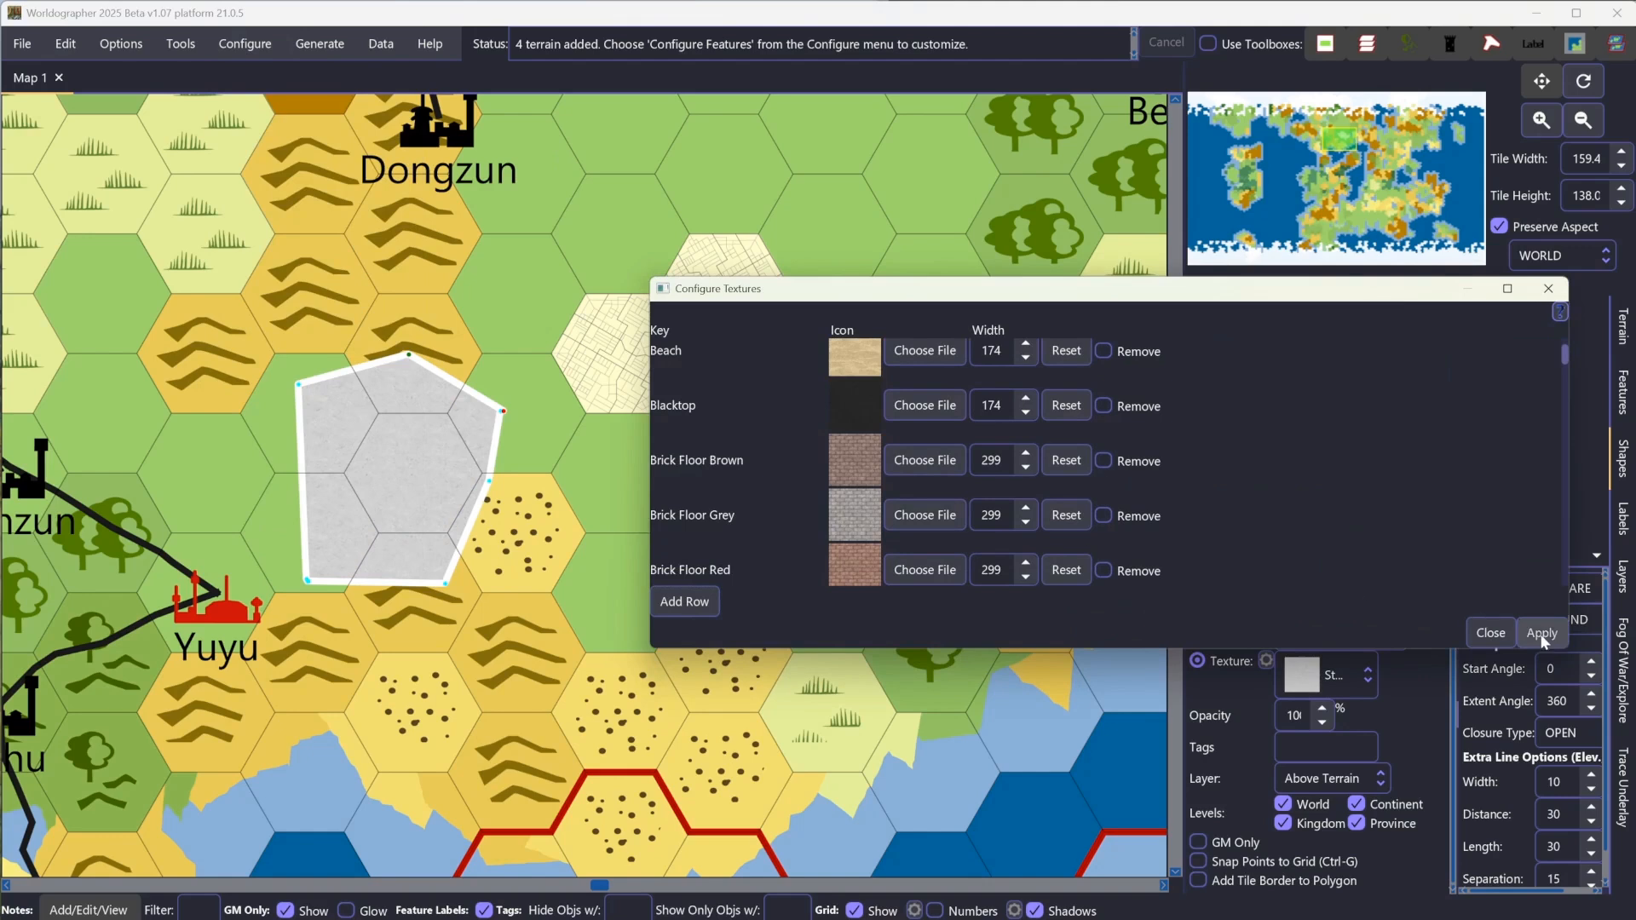
left_click(1490, 632)
Step: Change the drawn polygon's fill texture to Brick Floor Red
left_click(1334, 681)
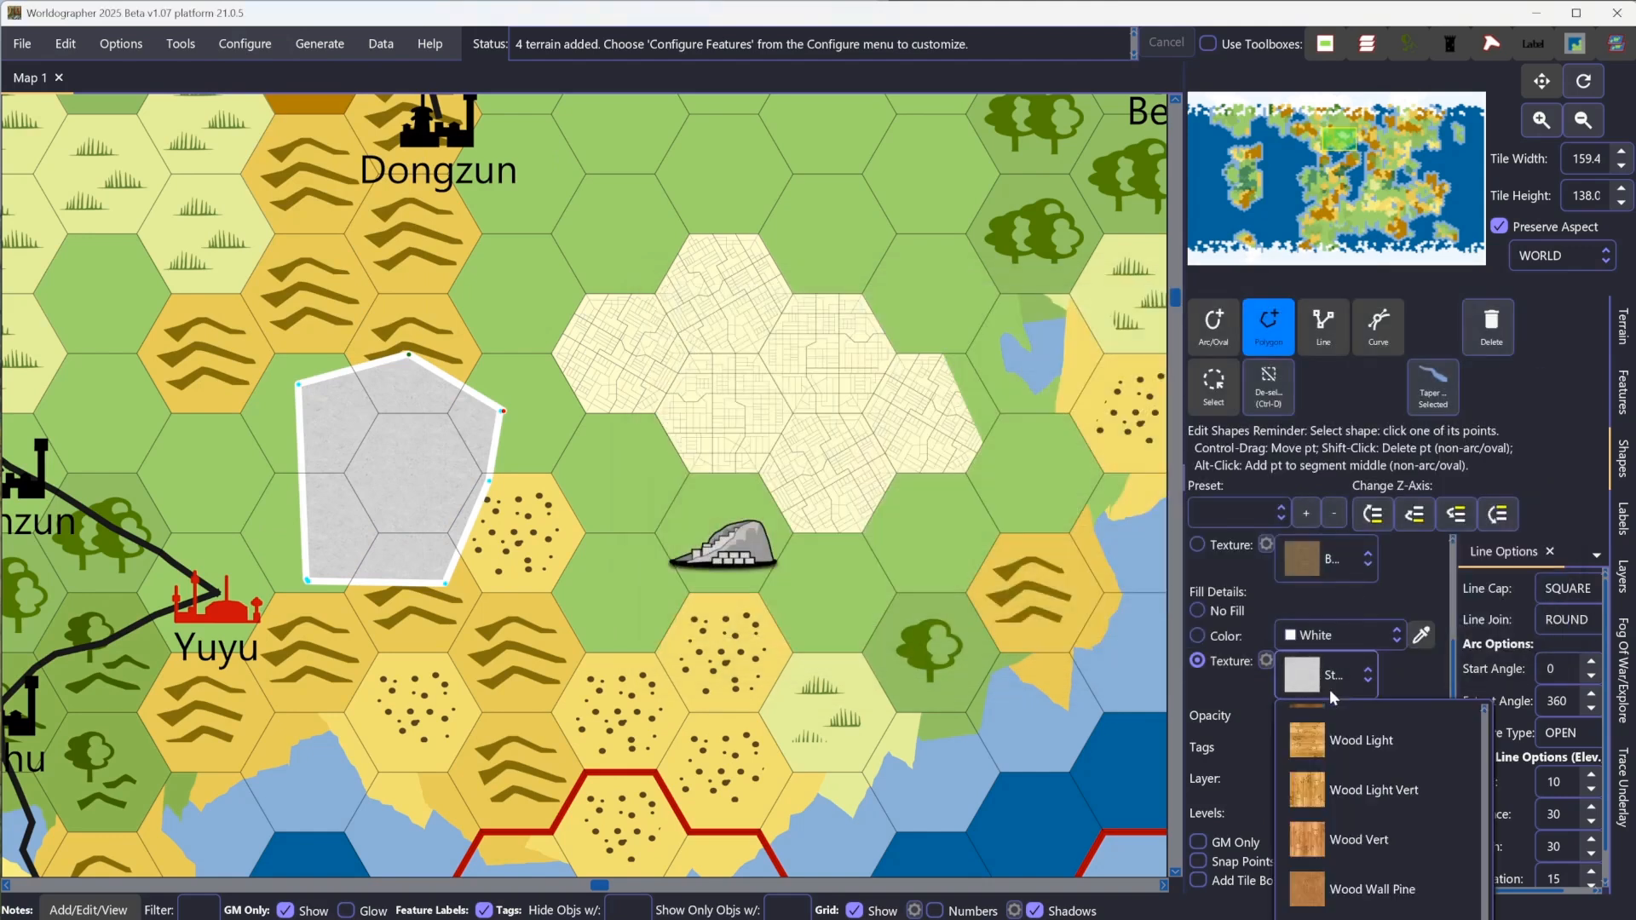
scroll(1389, 788, "down", 5)
scroll(1346, 798, "up", 5)
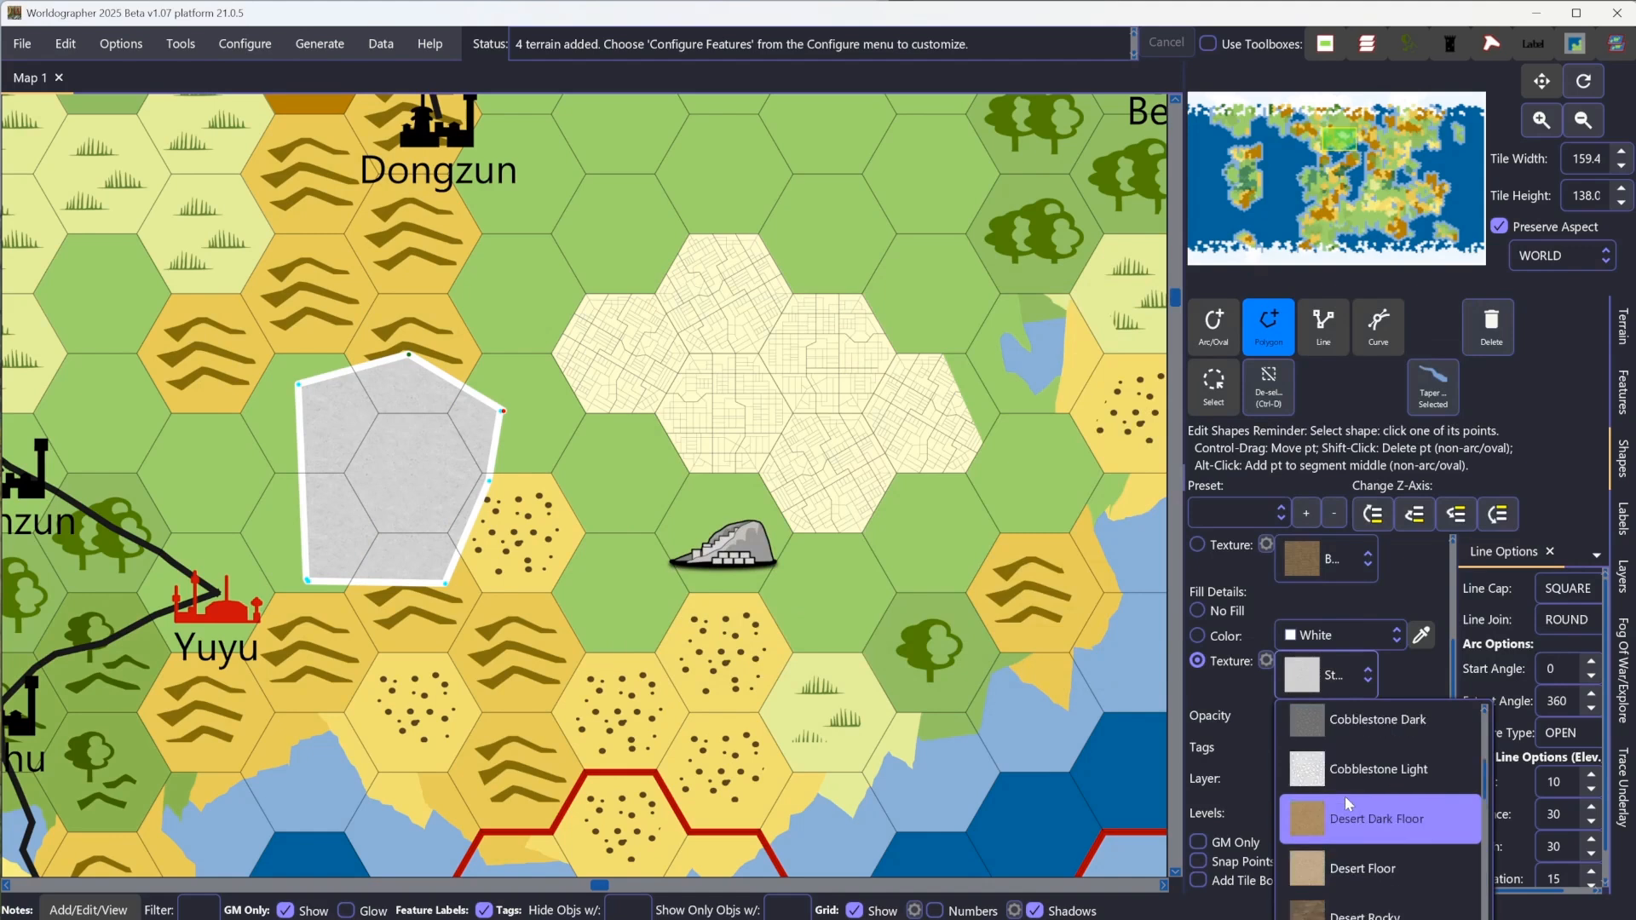
scroll(1261, 847, "up", 3)
left_click(1334, 733)
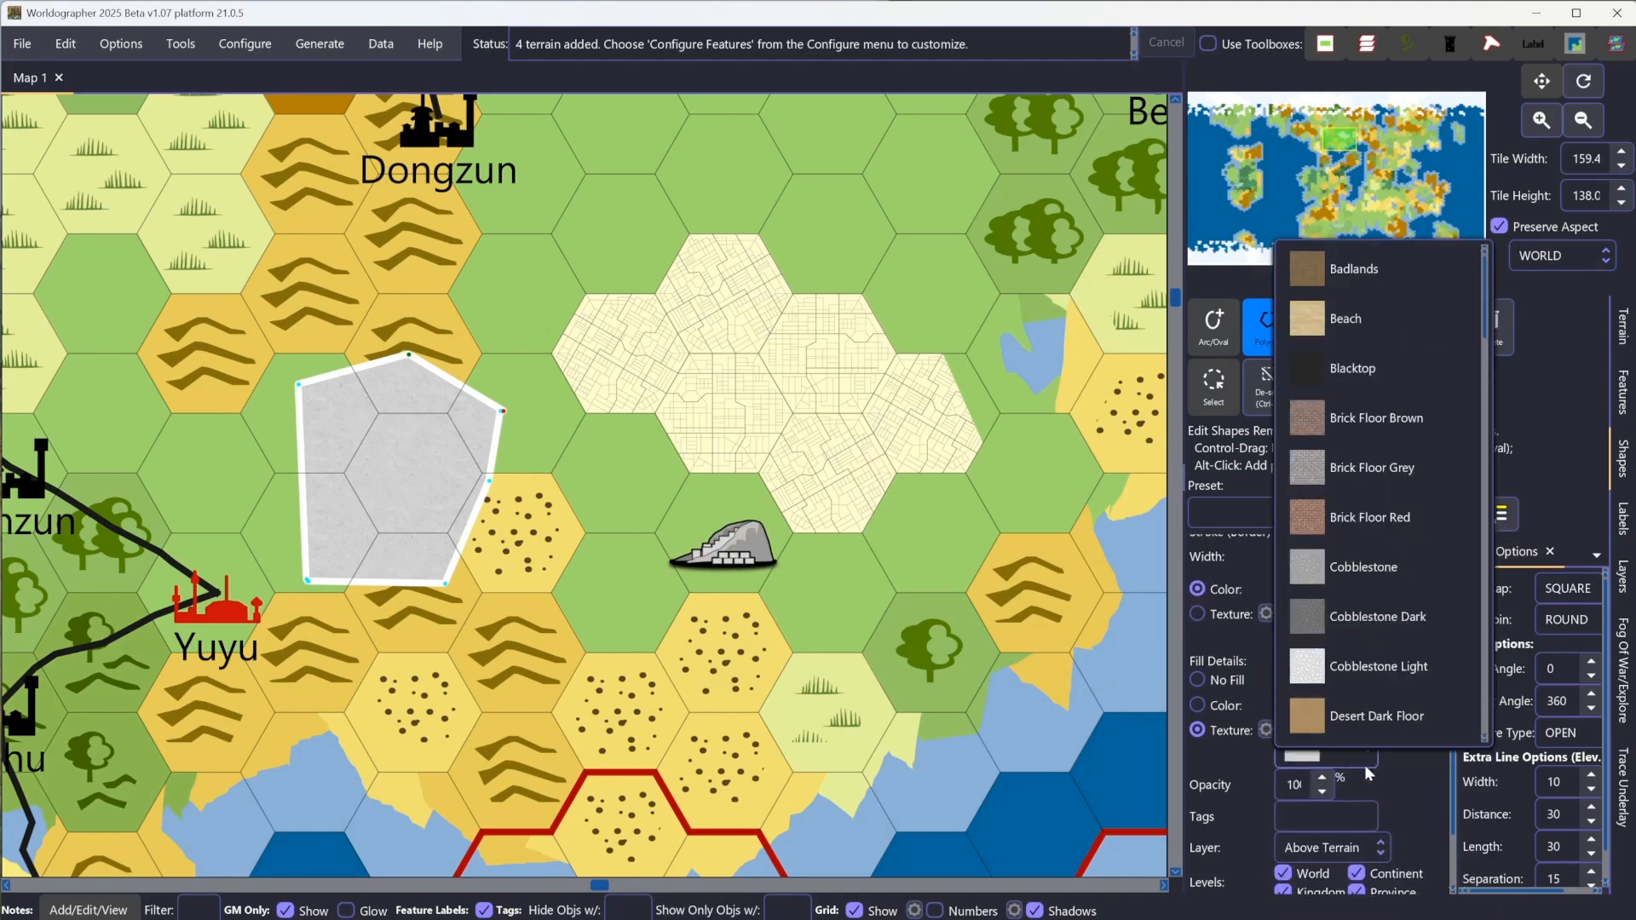
left_click(1408, 501)
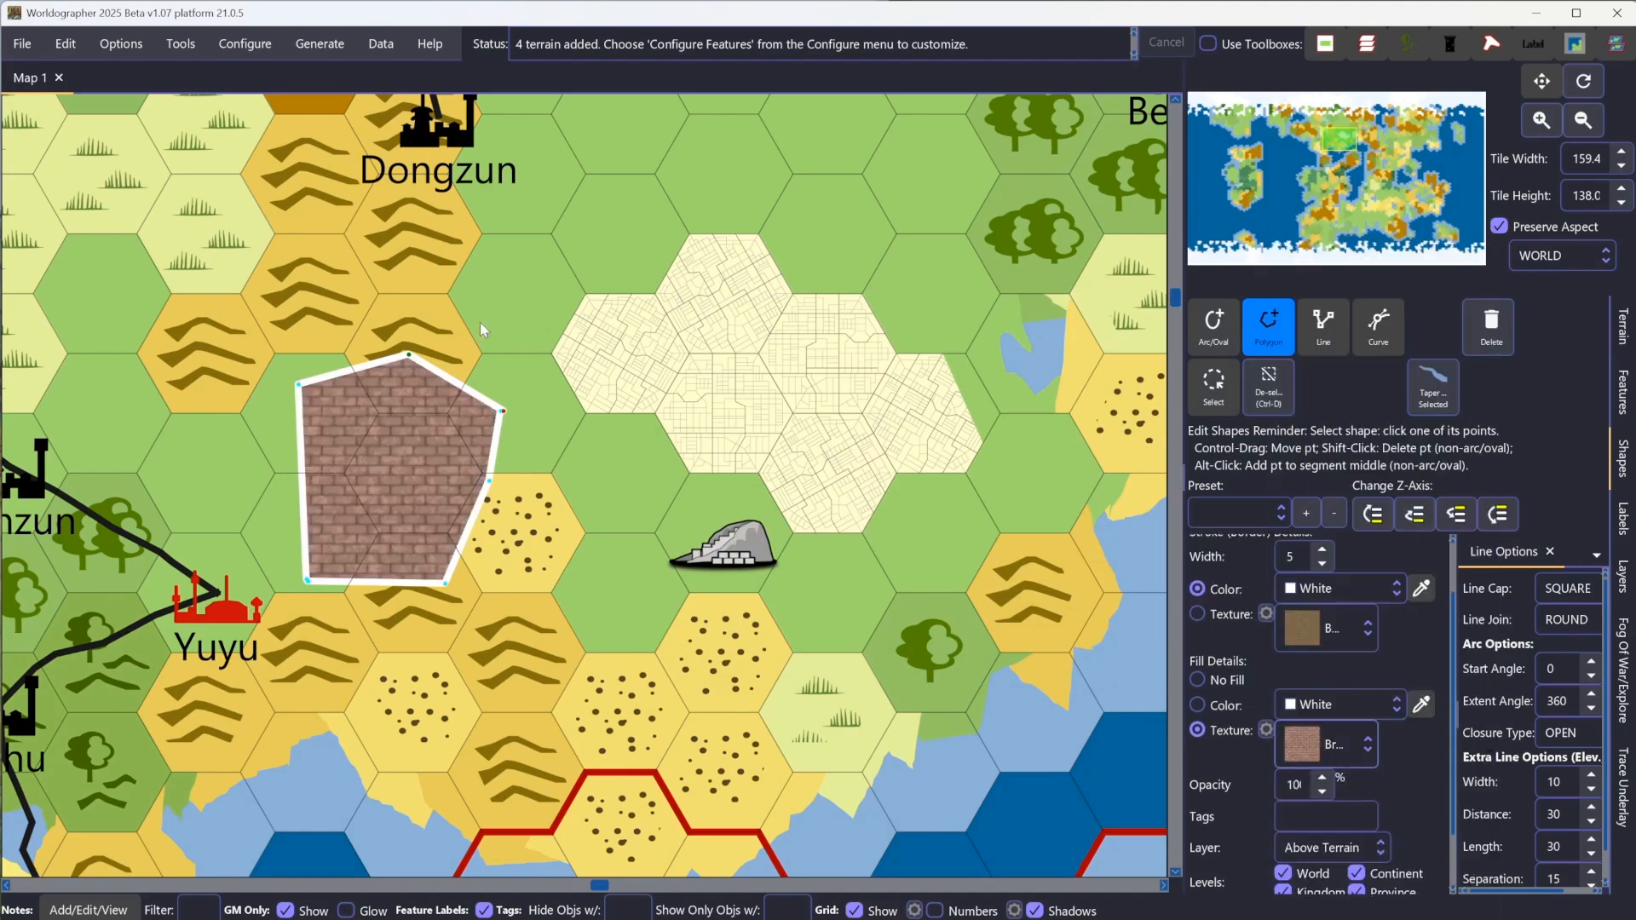
Step: Set the Brick Floor Red texture's width to 800 in the texture configuration and apply it to the map
left_click(247, 45)
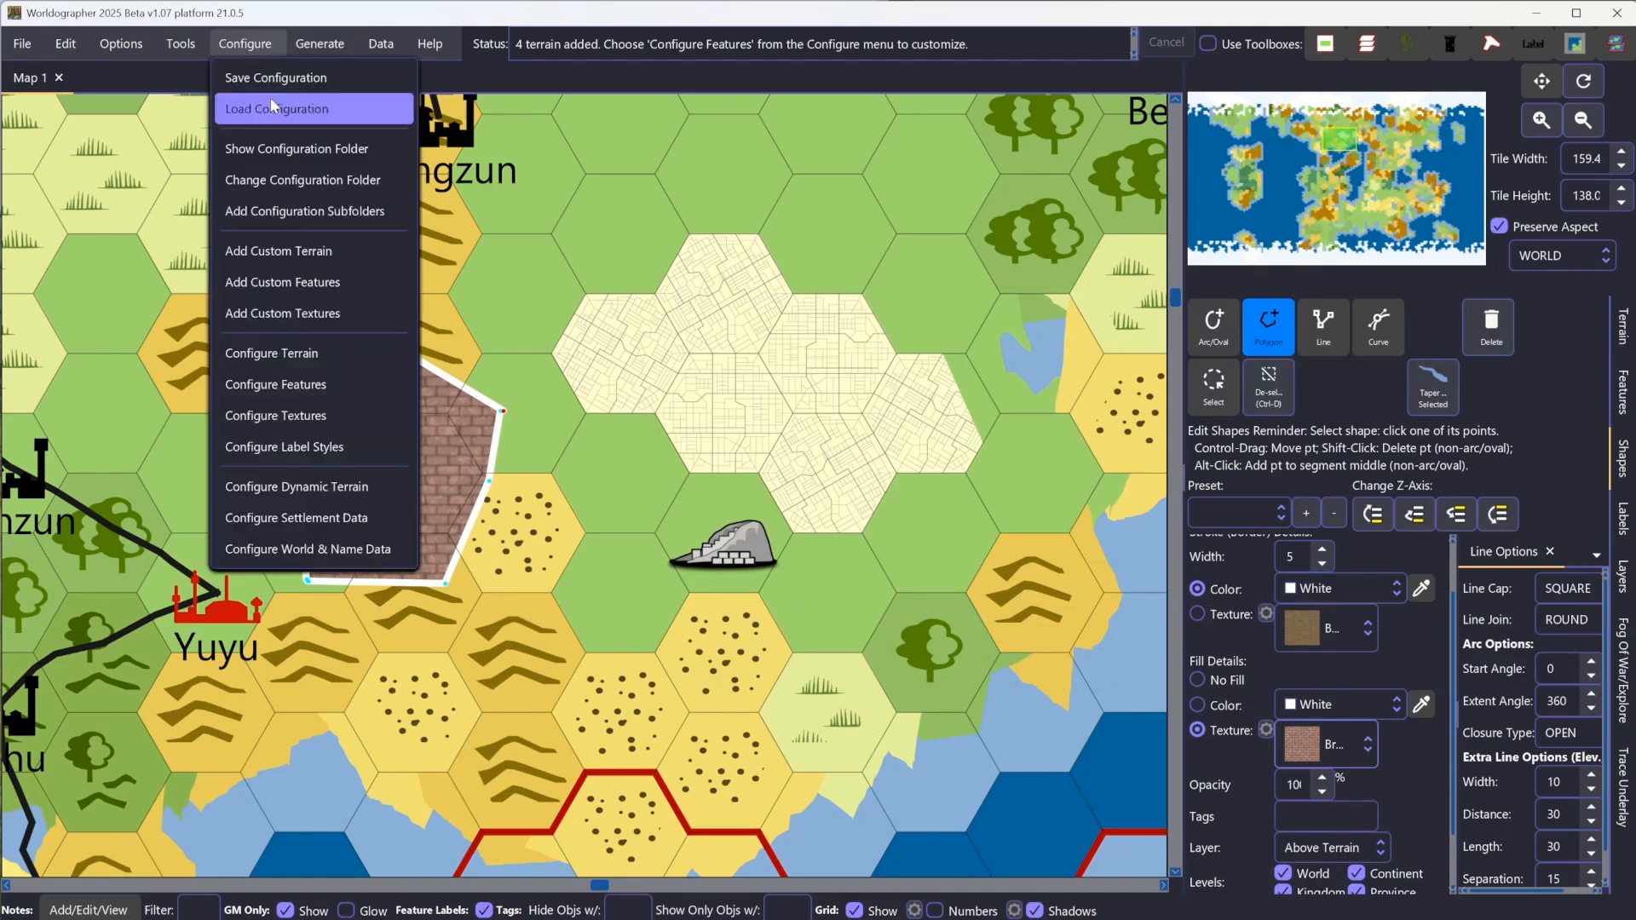
left_click(360, 418)
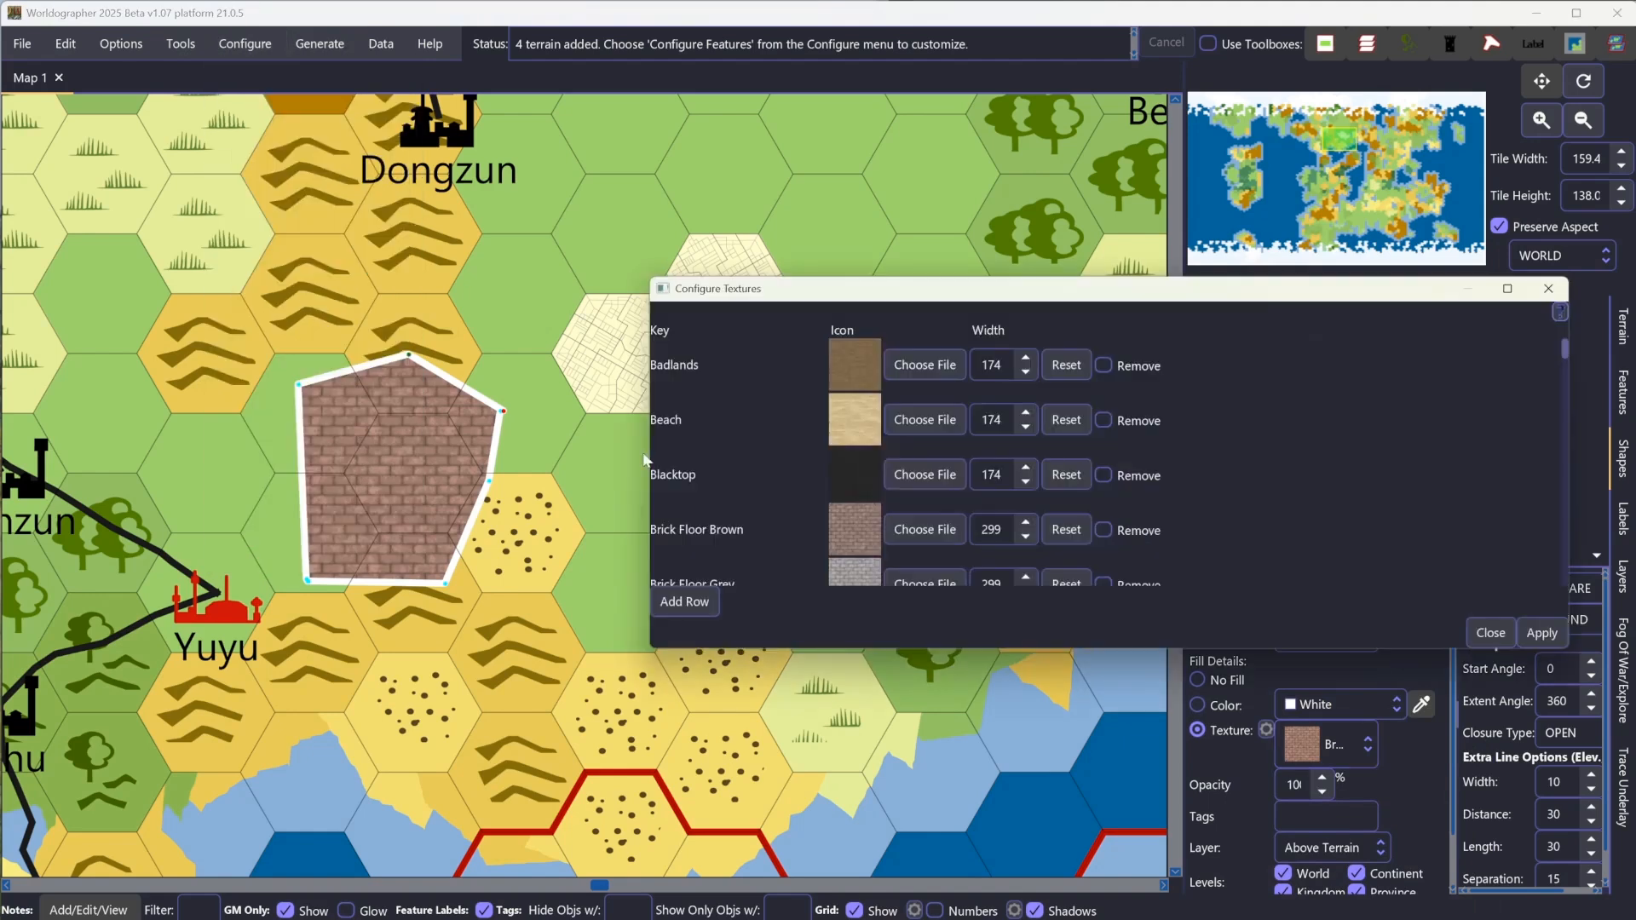
scroll(793, 520, "down", 2)
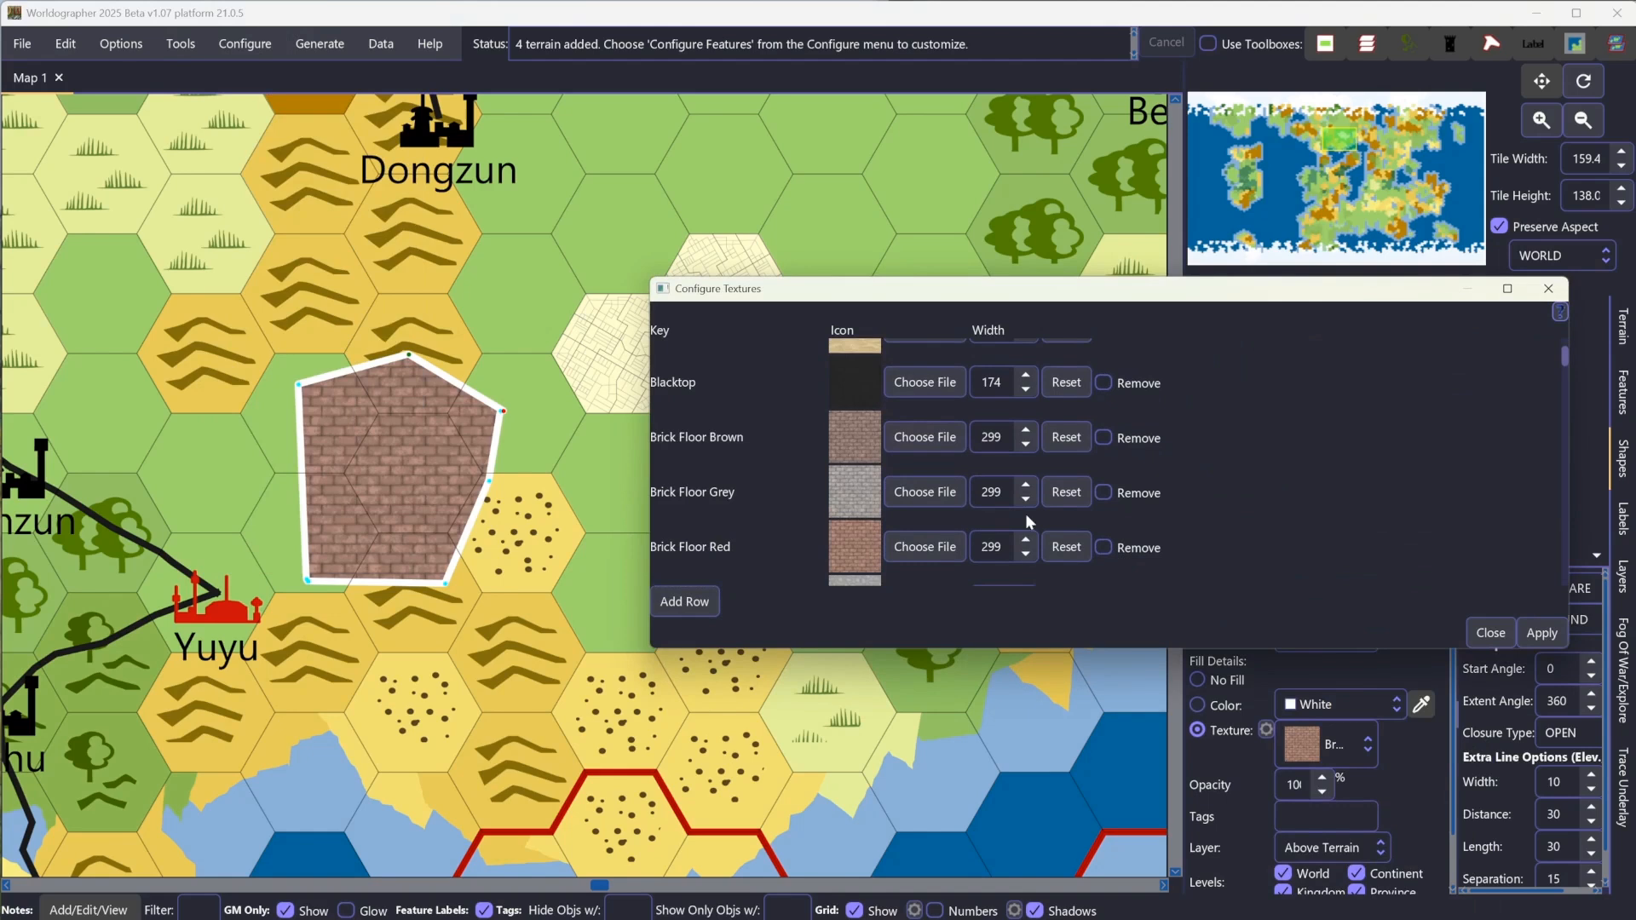
left_click(981, 547)
type("800")
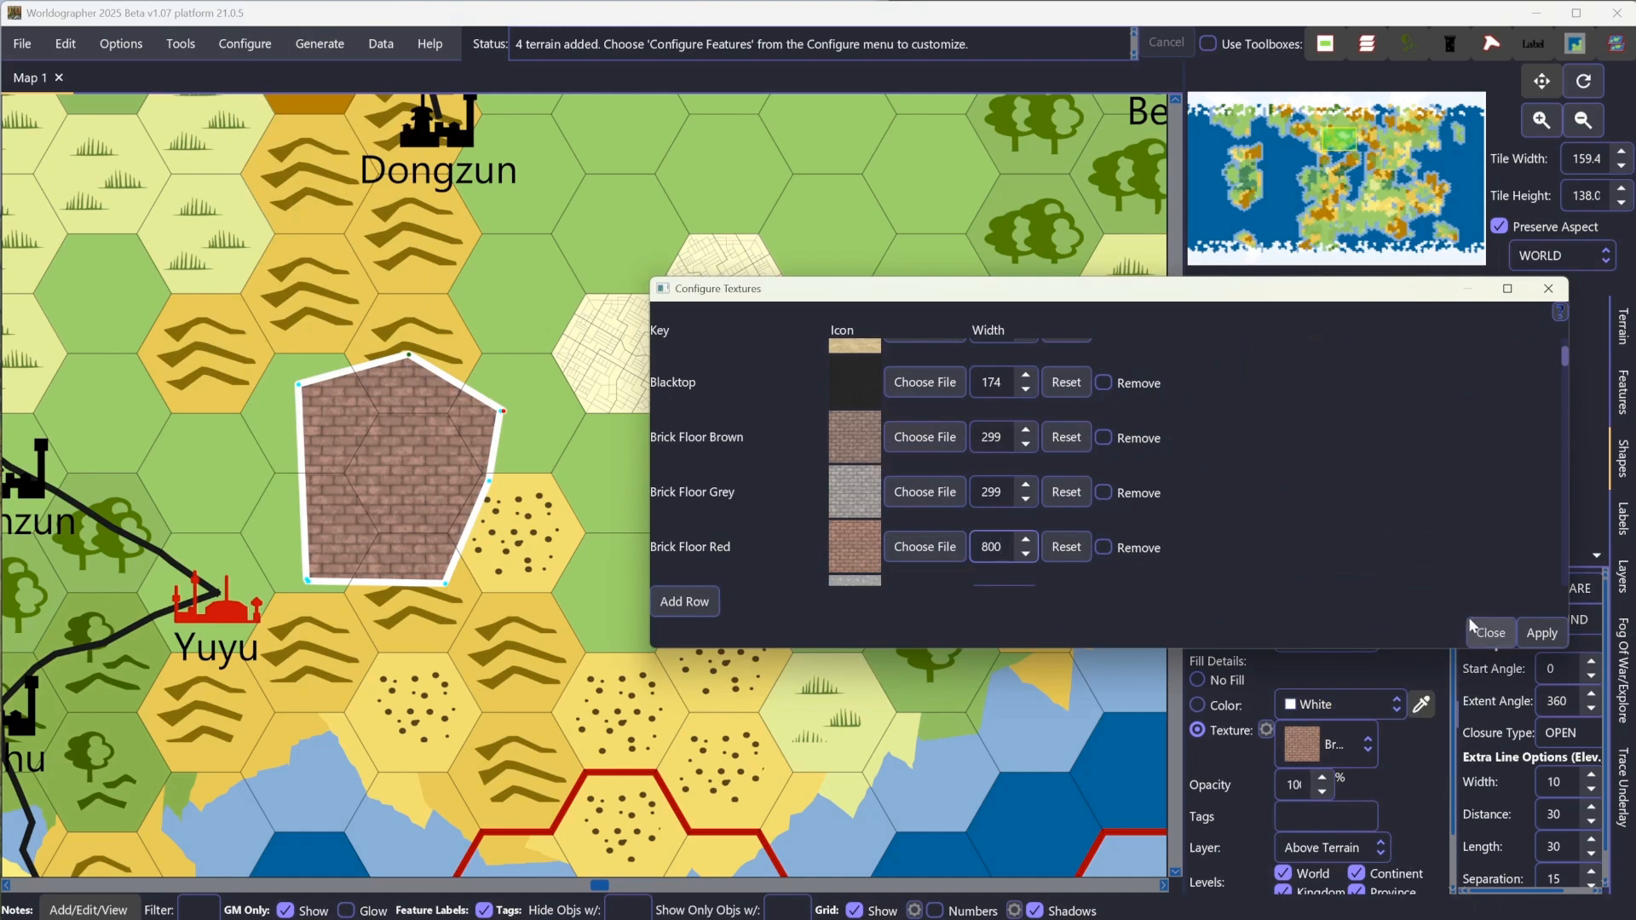
left_click(1531, 635)
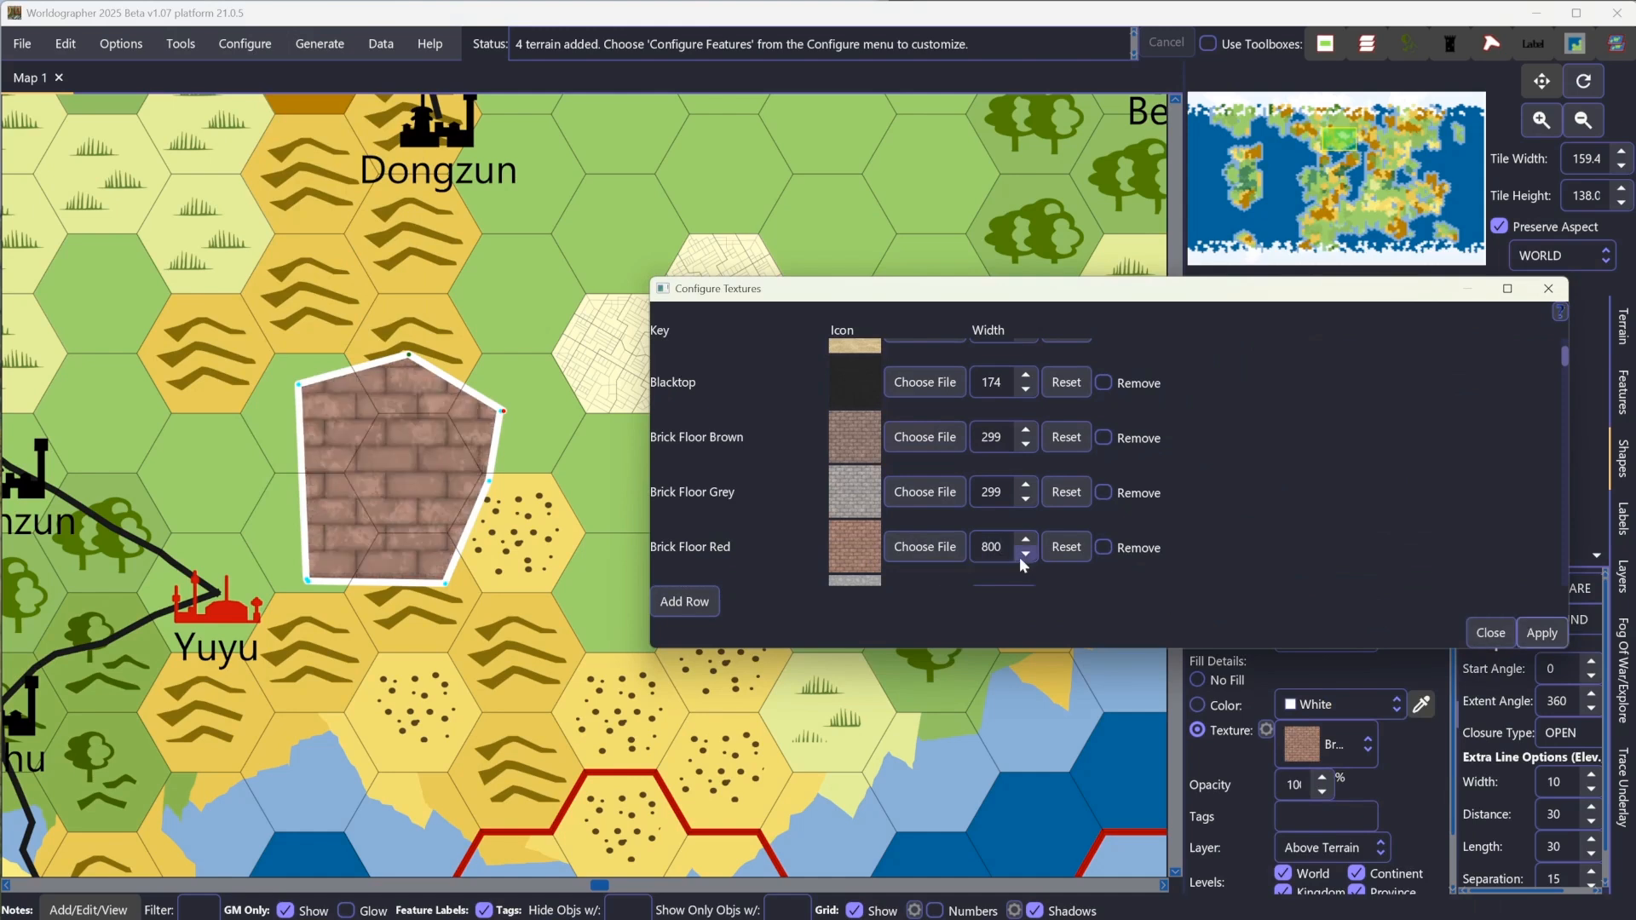
Step: Set the Brick Floor Red texture's width to 100, apply it and close the texture configuration
left_click(994, 547)
type("1")
left_click(1538, 633)
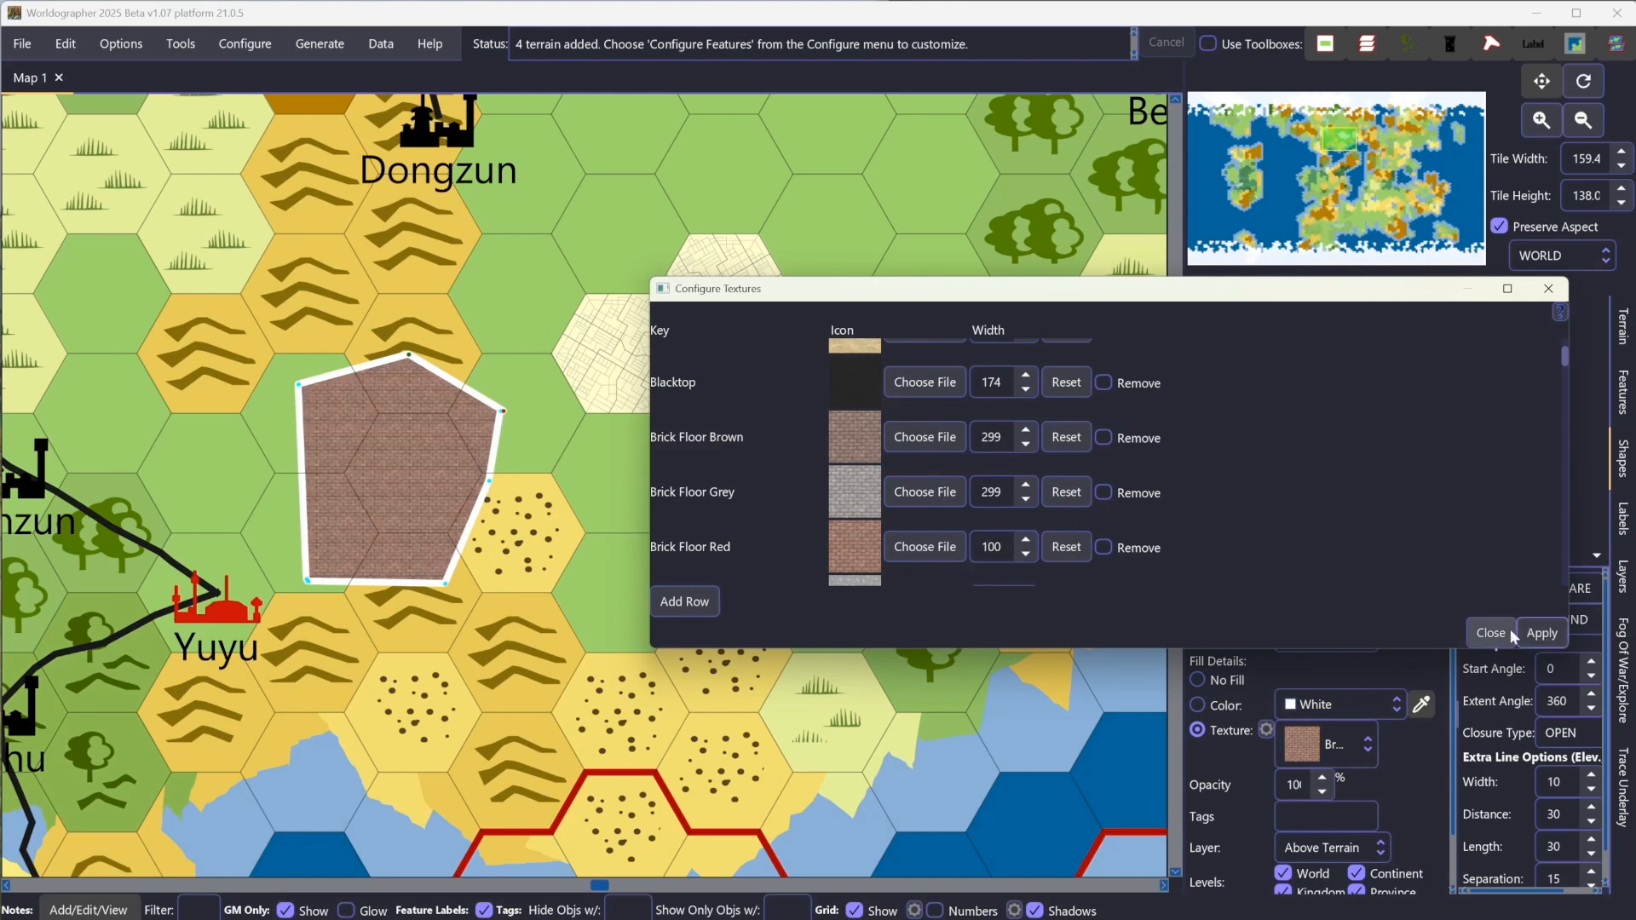
left_click(1490, 633)
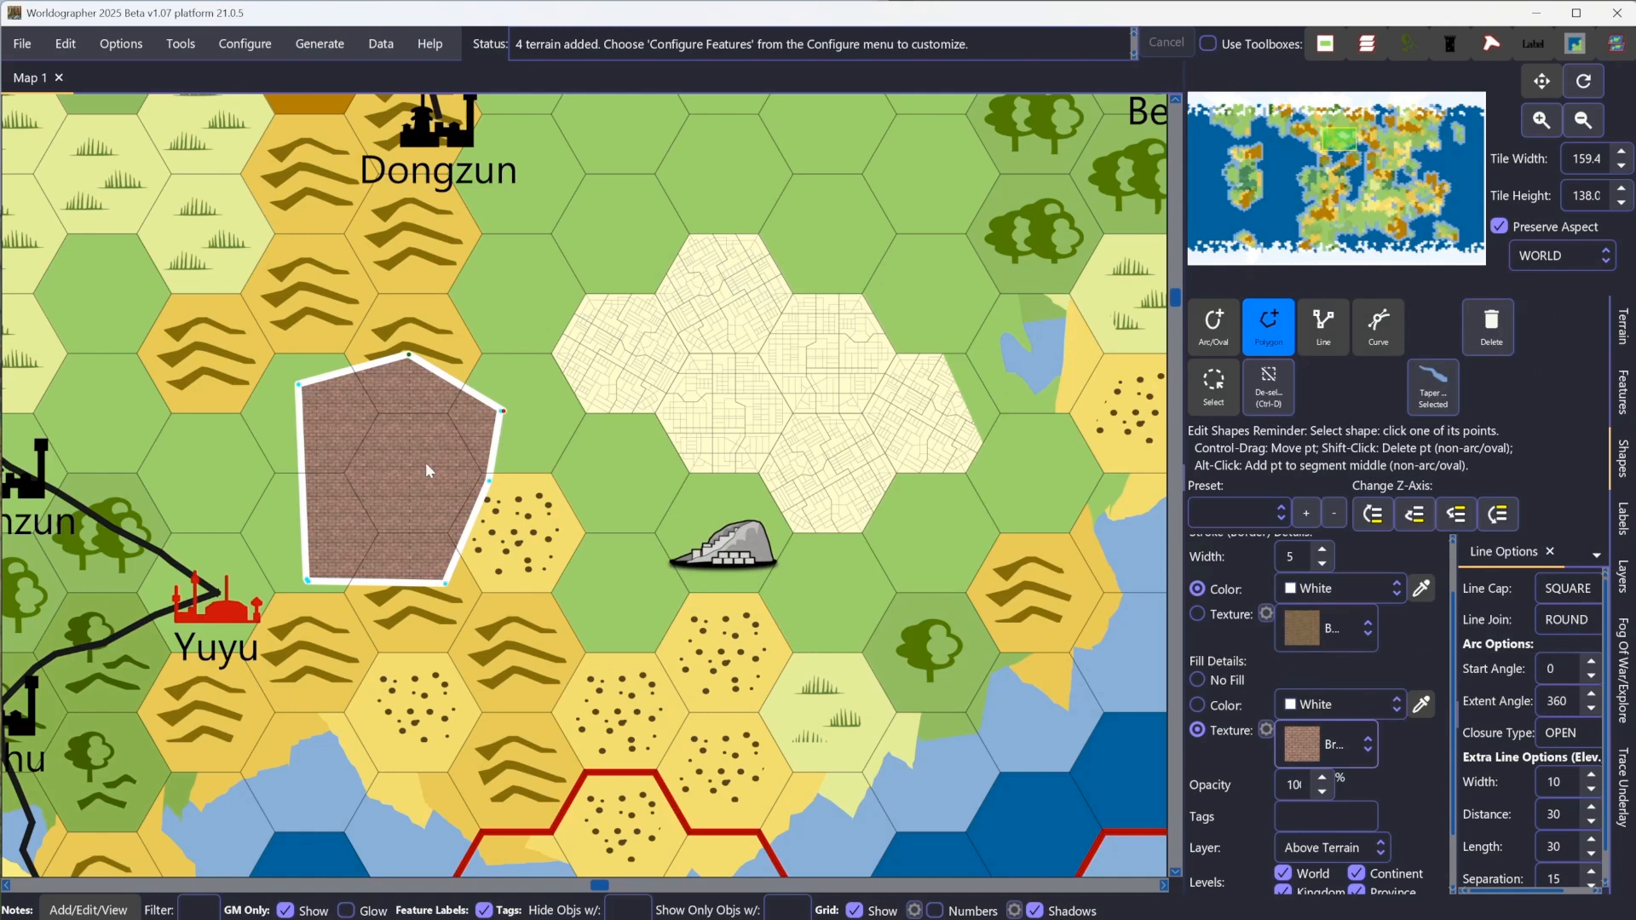
Step: Open the terrain configuration for the Modern style, then move and enlarge its window to show all four rows
left_click(259, 49)
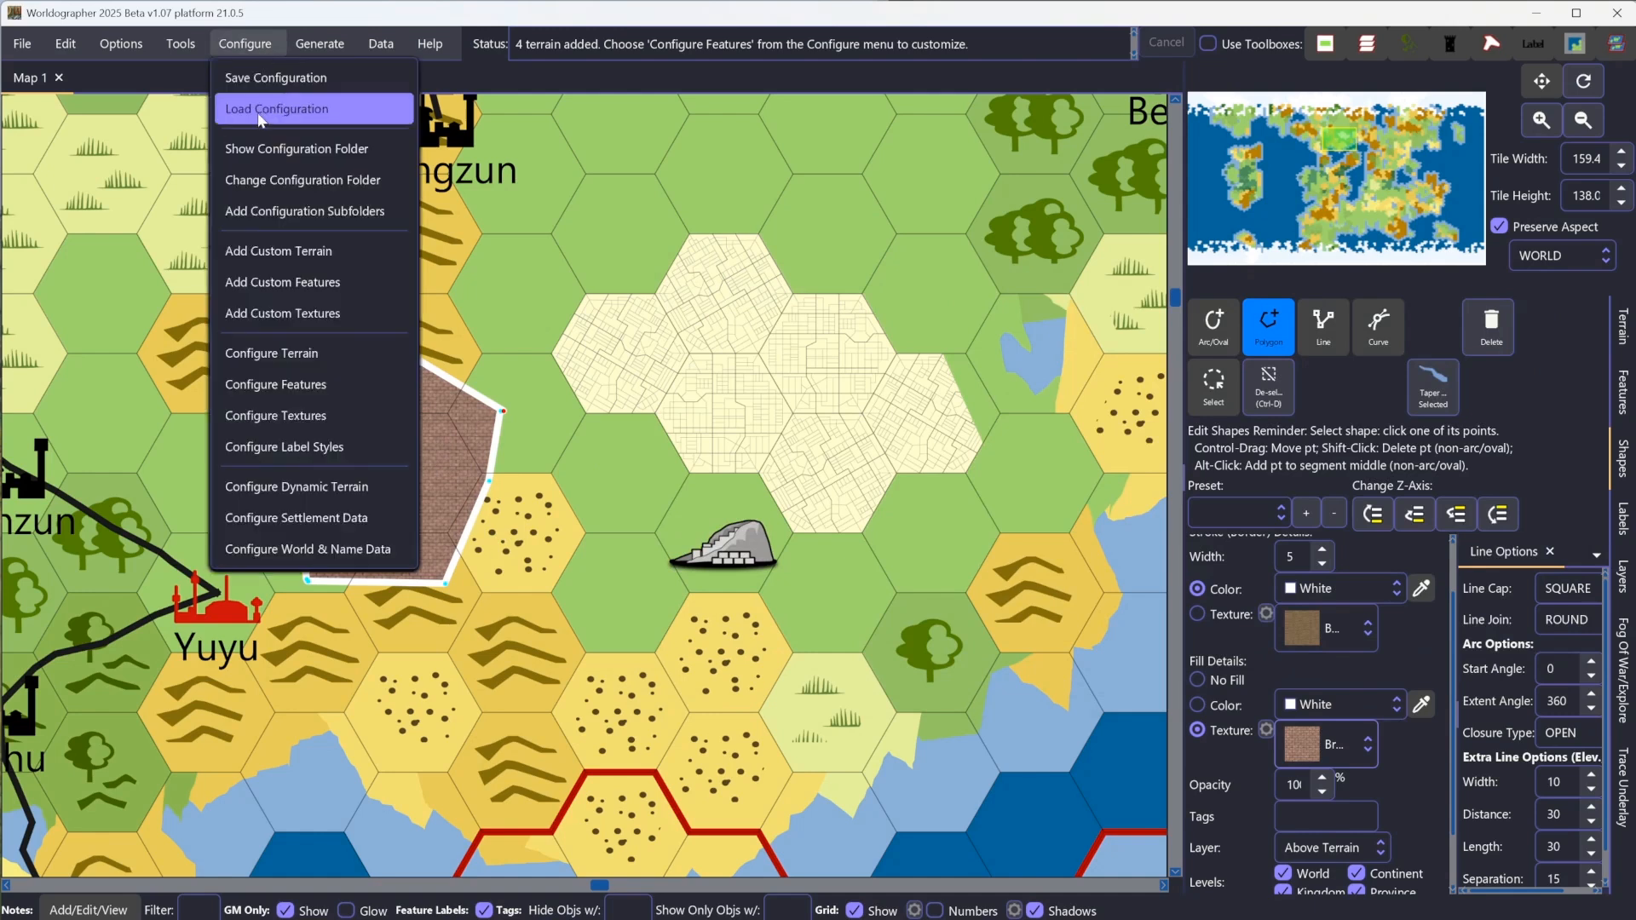
left_click(287, 364)
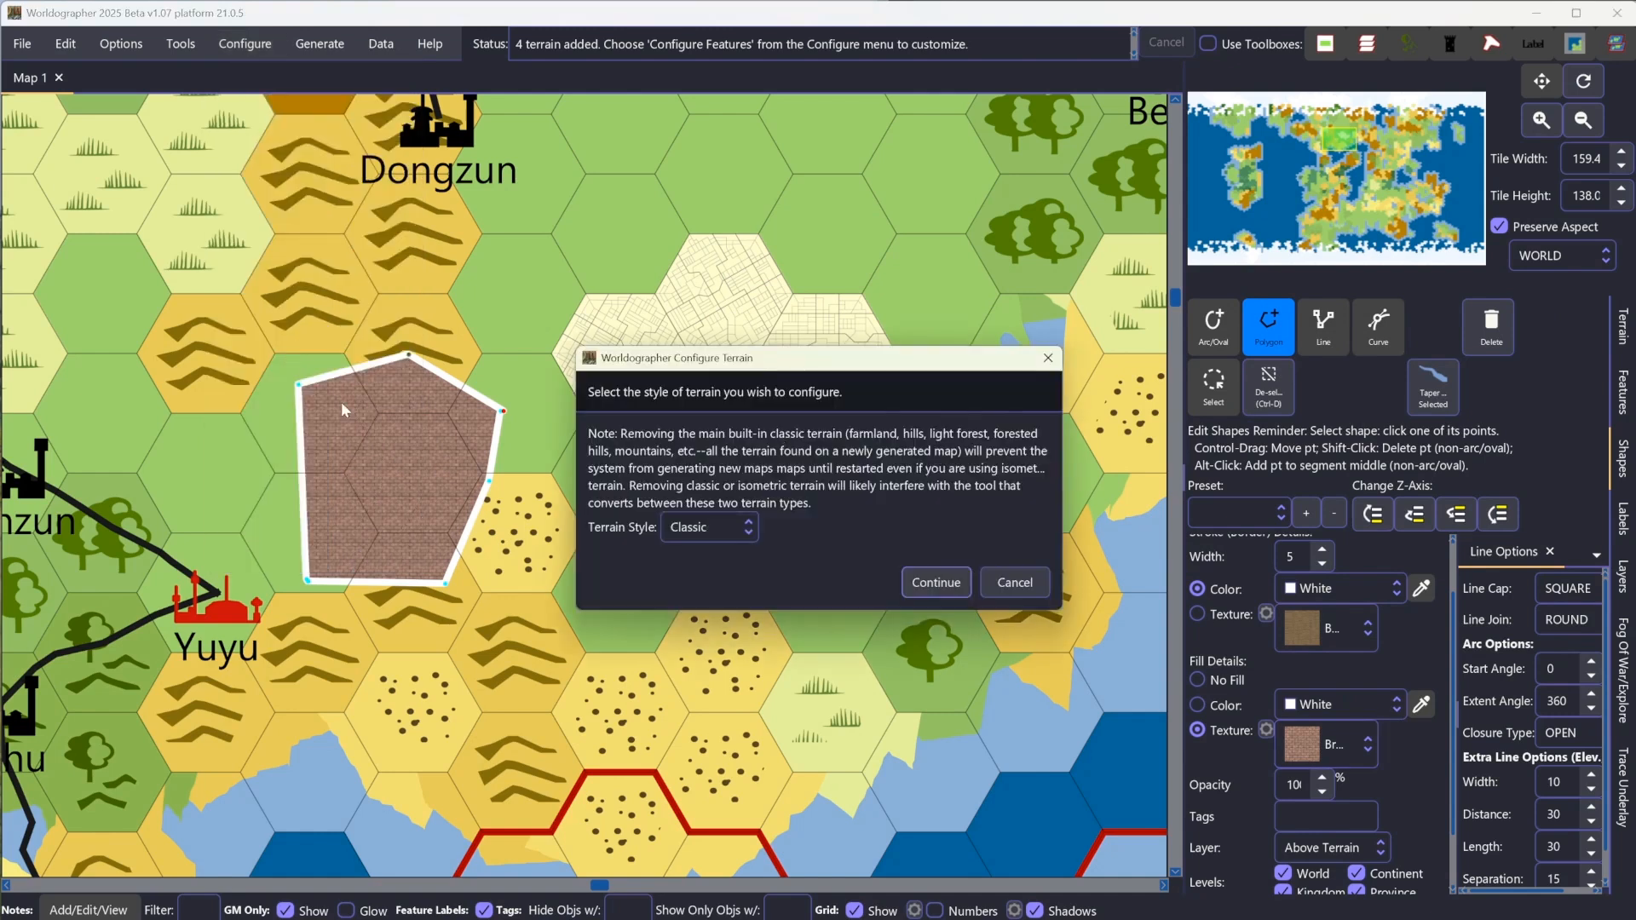
left_click(690, 528)
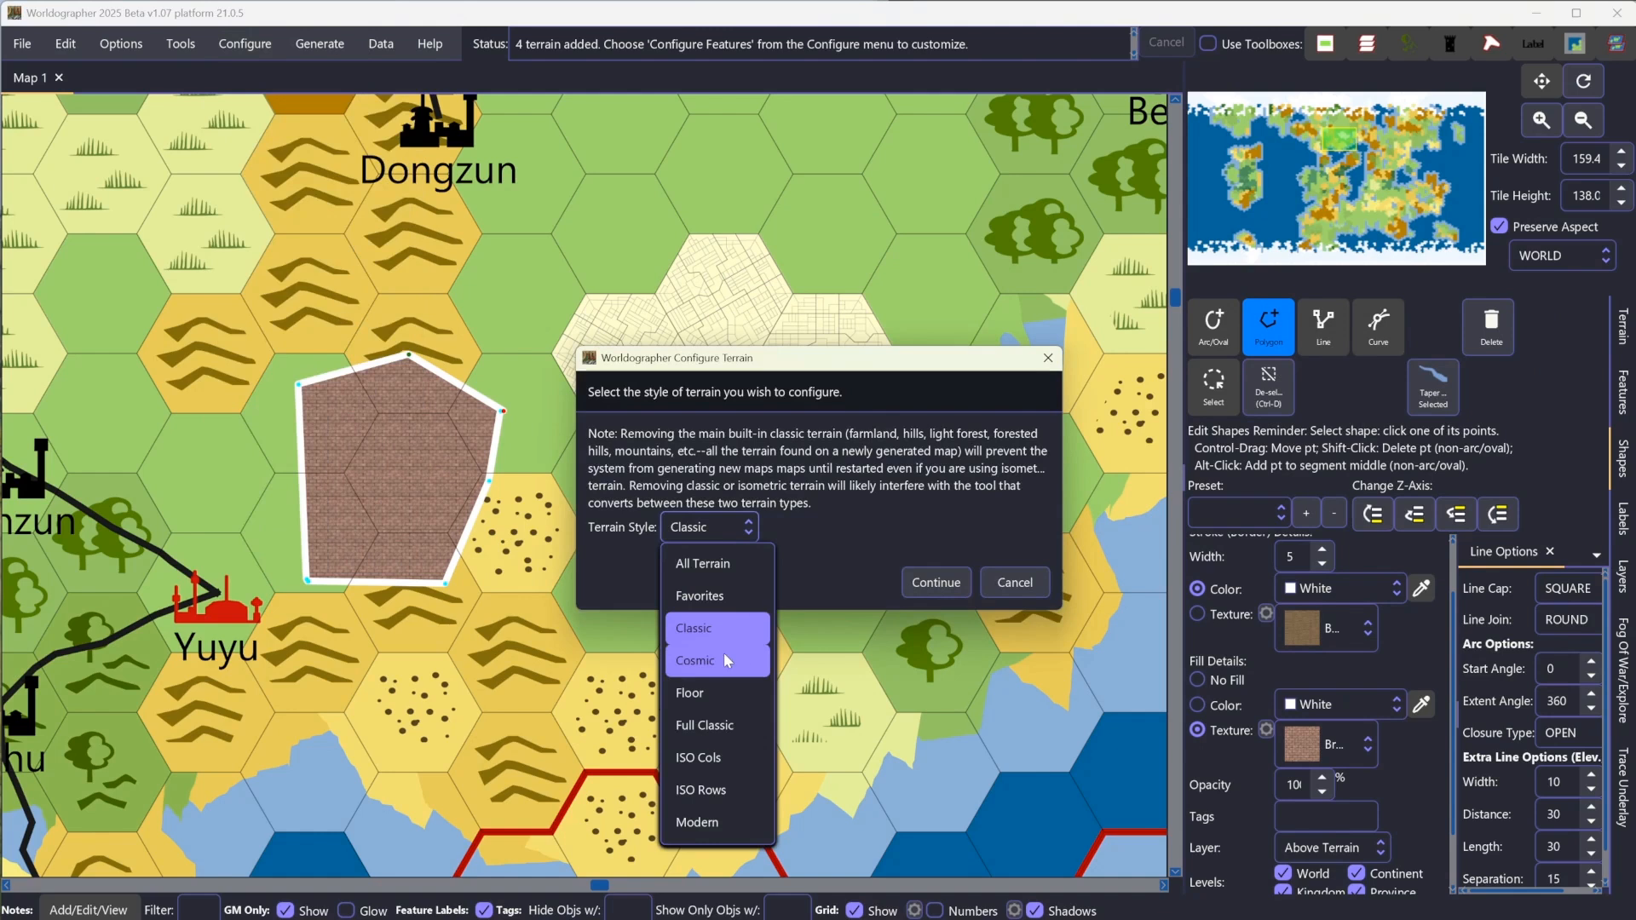
left_click(682, 823)
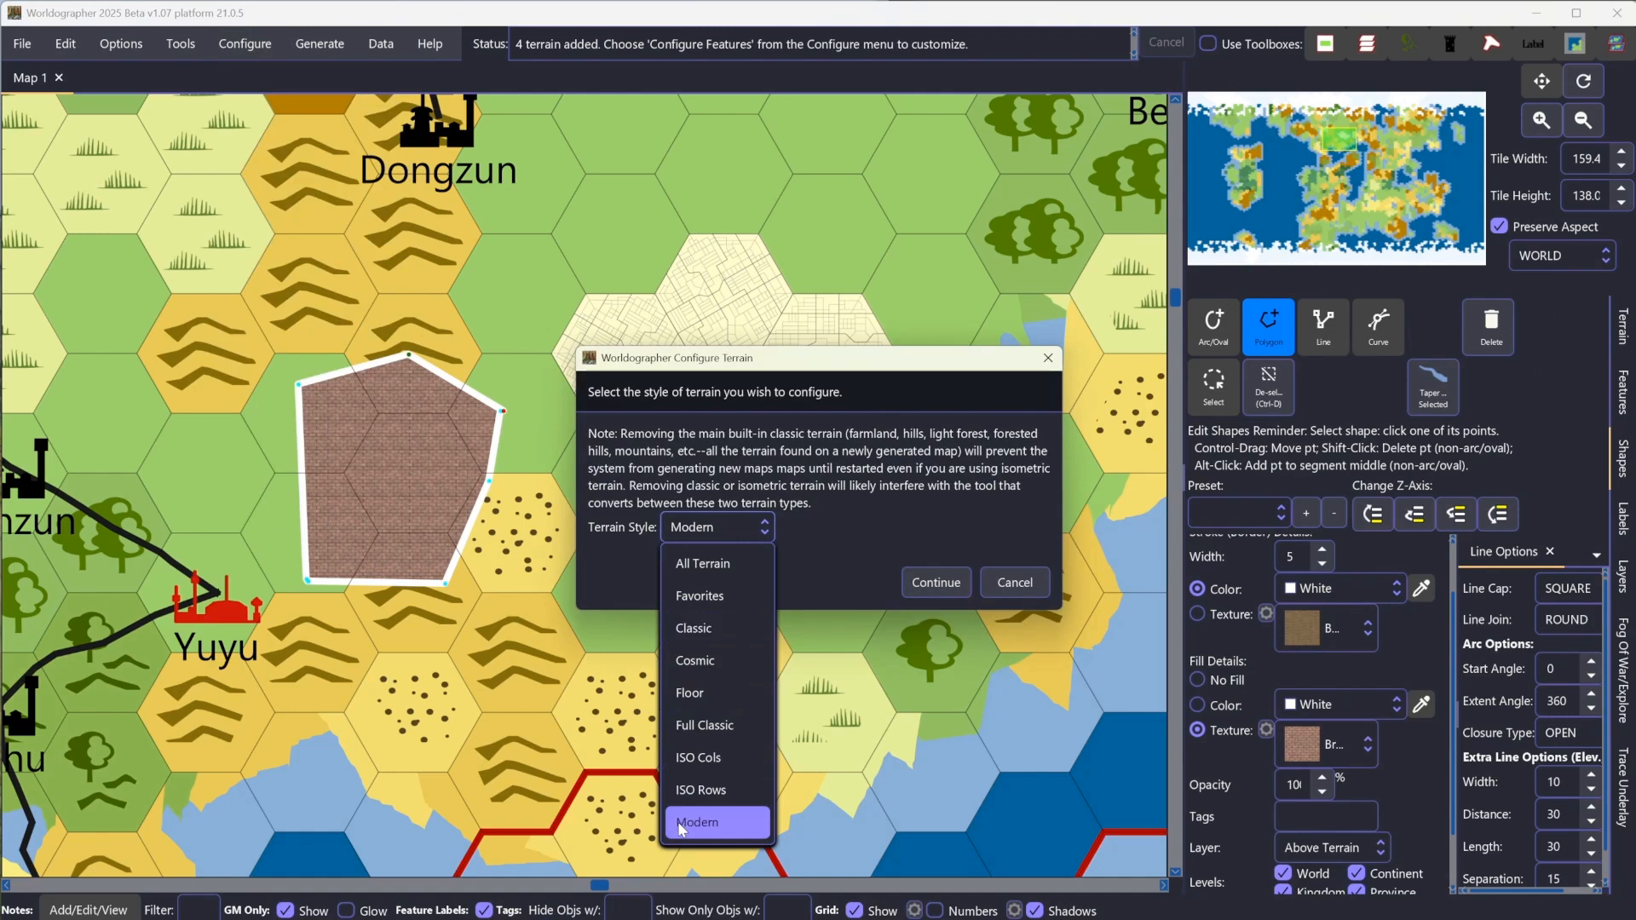
left_click(923, 586)
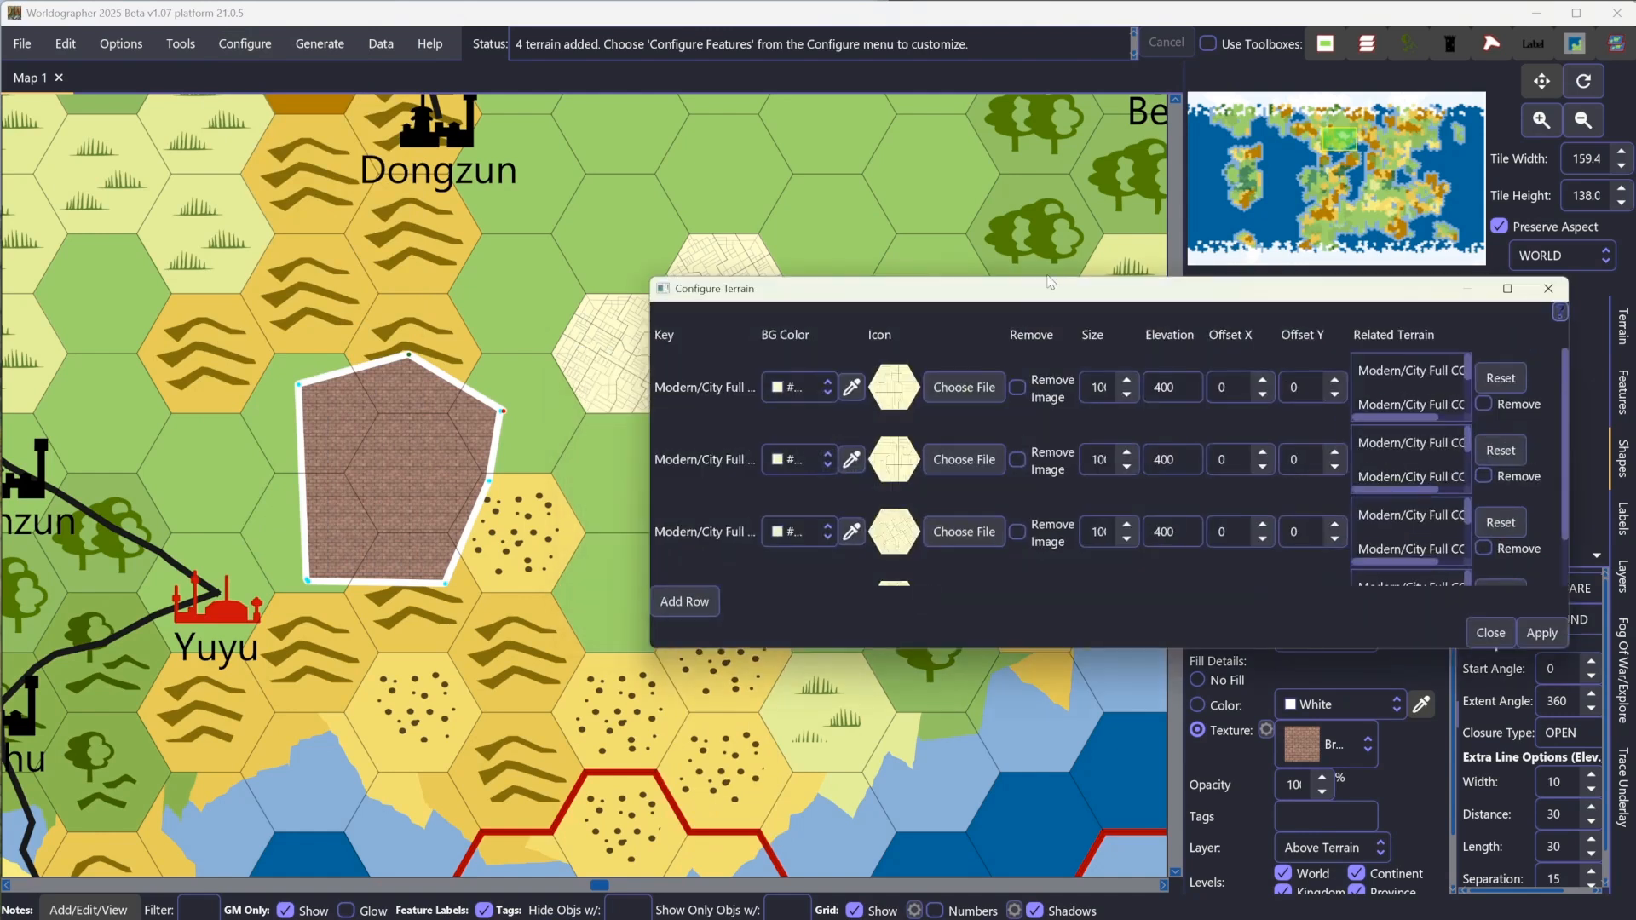
left_click_drag(1019, 293, 625, 161)
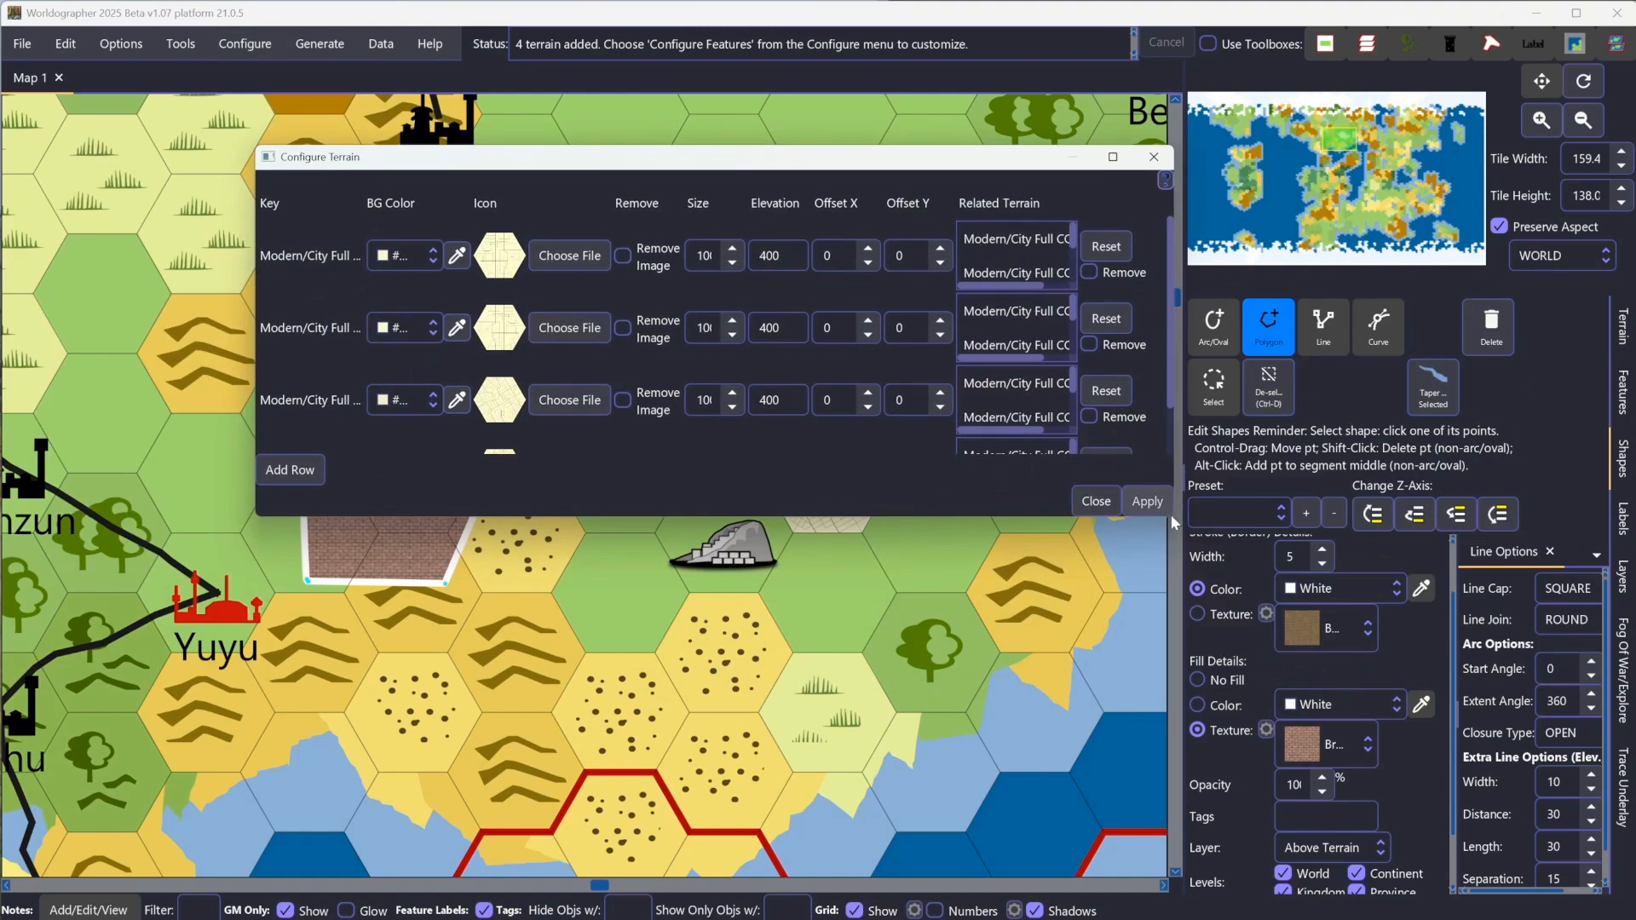
left_click_drag(1170, 517, 1338, 635)
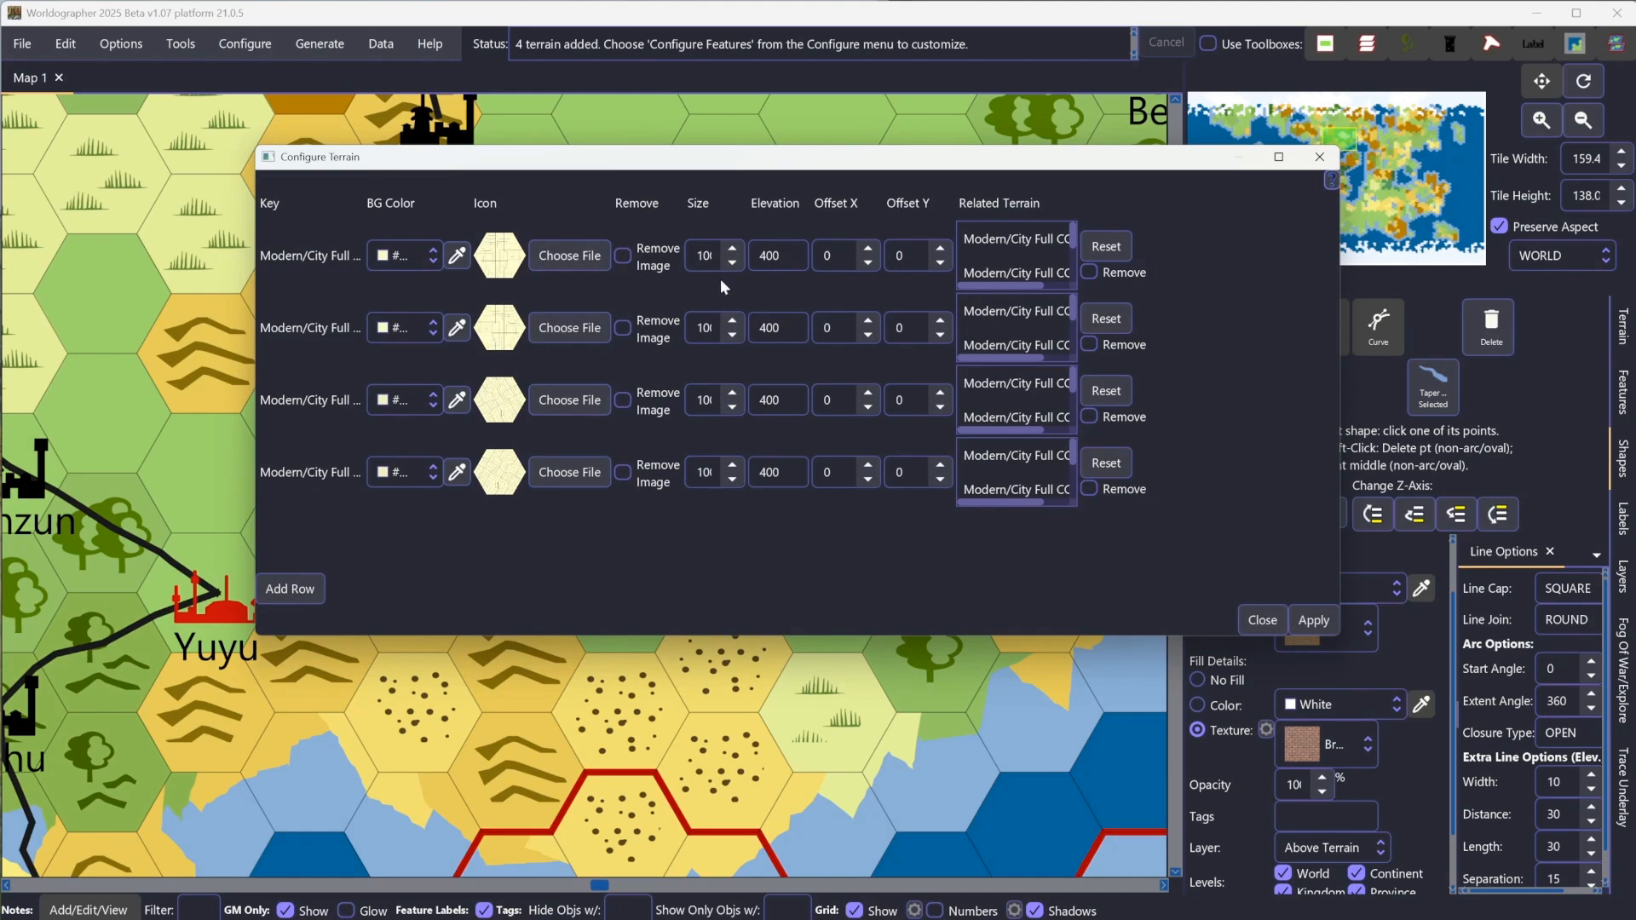
Step: Give the first Modern City Full terrain a size of 90 and a red background colour, and apply the changes
left_click(704, 256)
type("90")
left_click(415, 264)
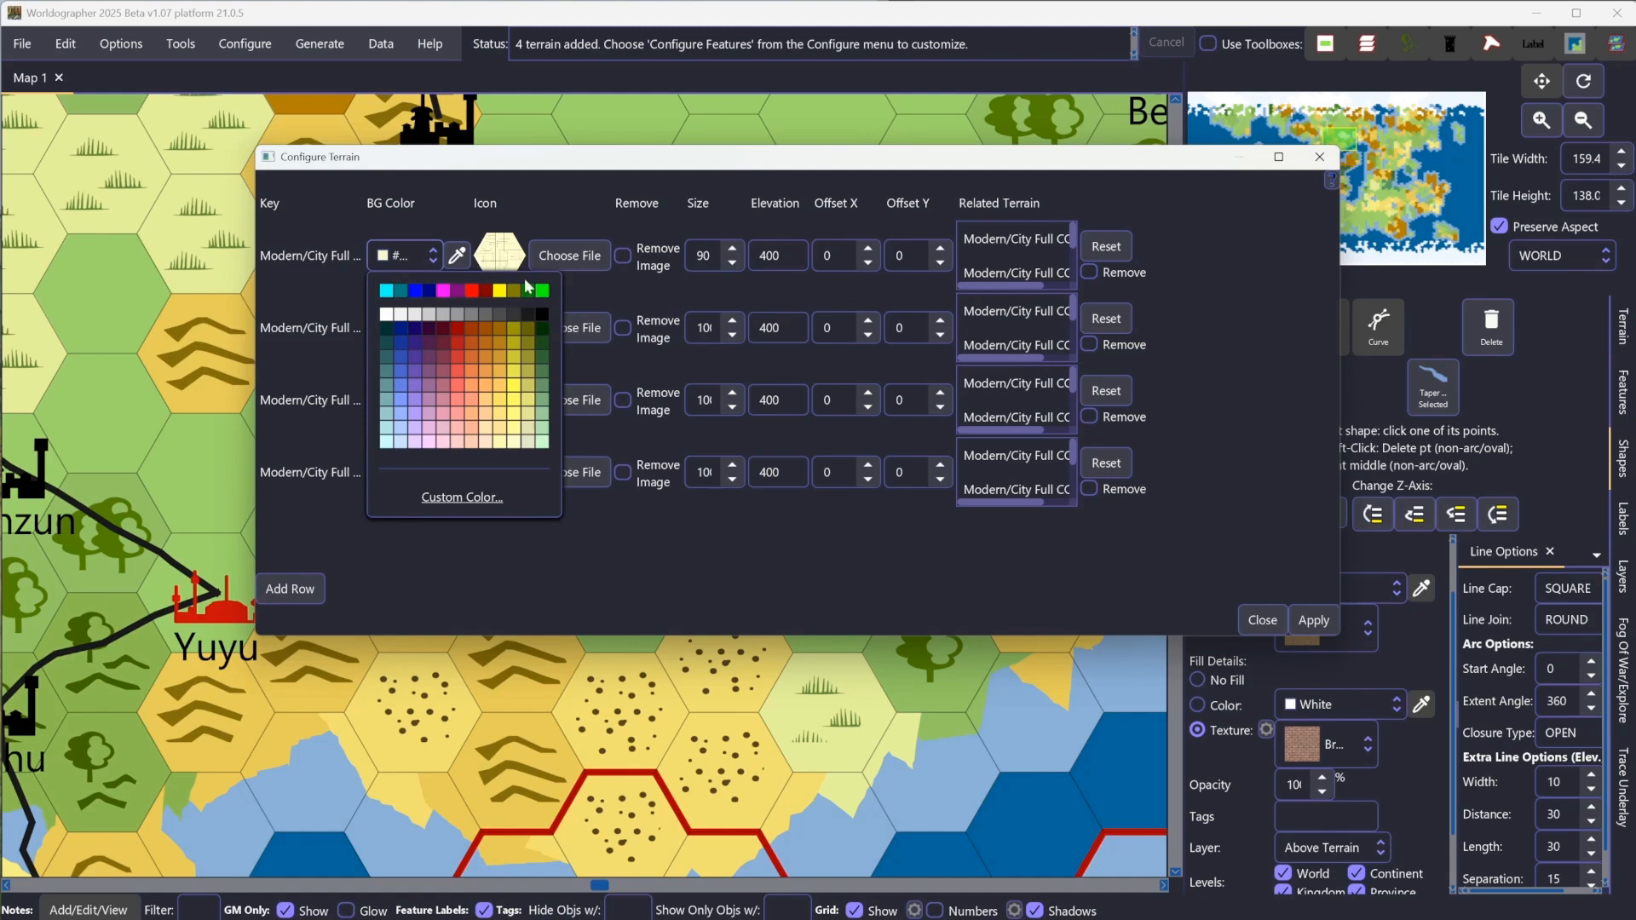
left_click(459, 356)
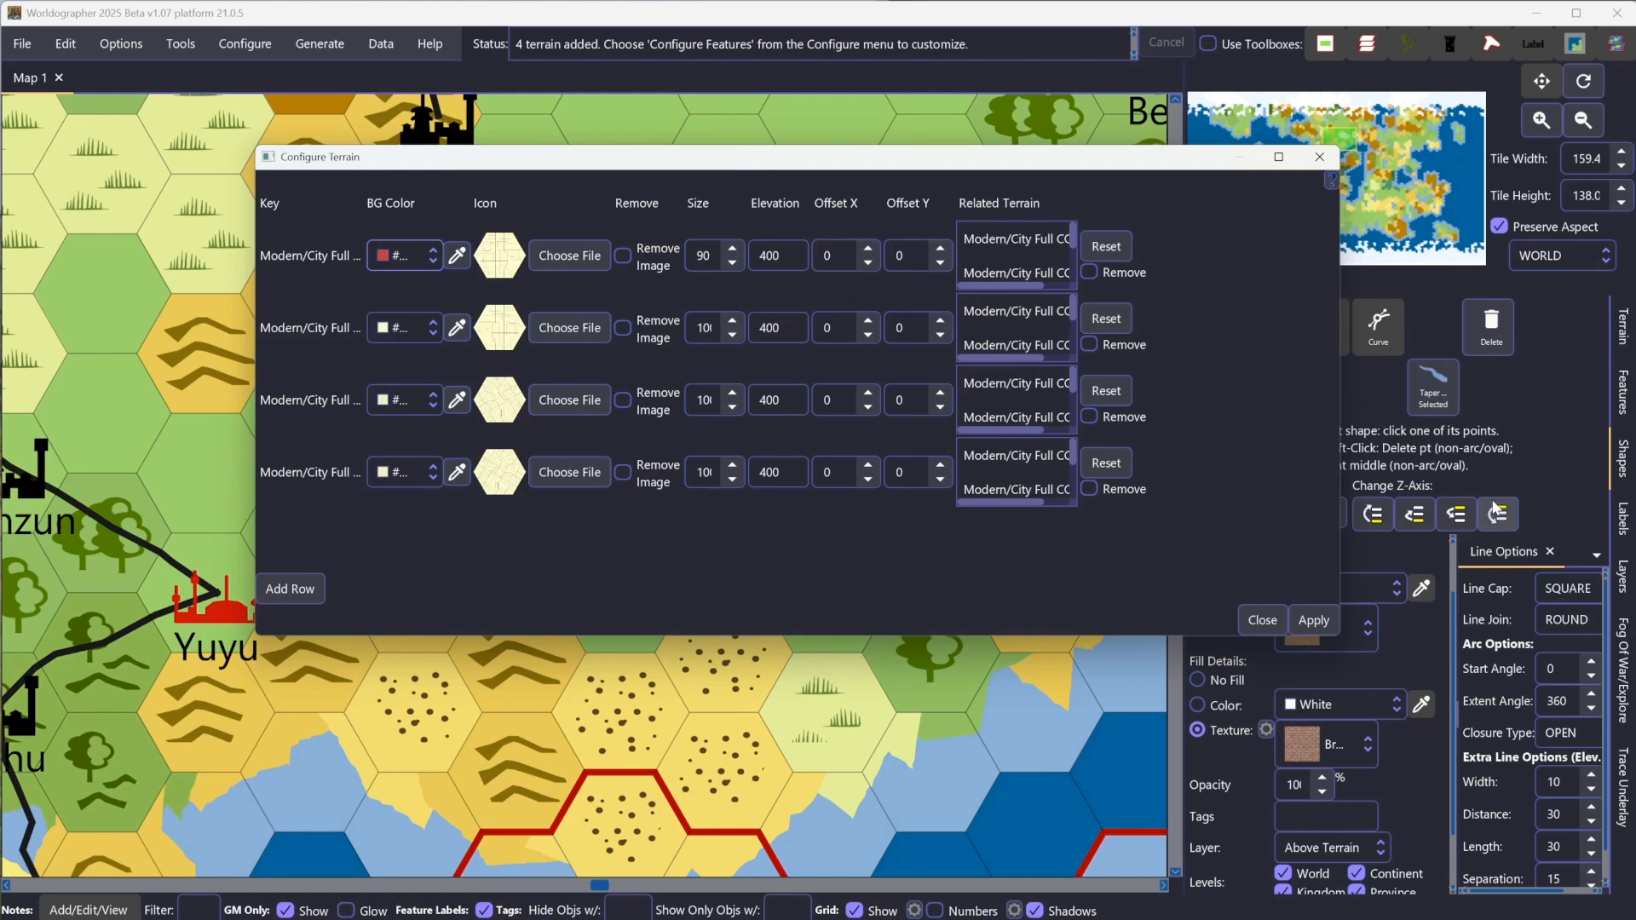
left_click(1309, 621)
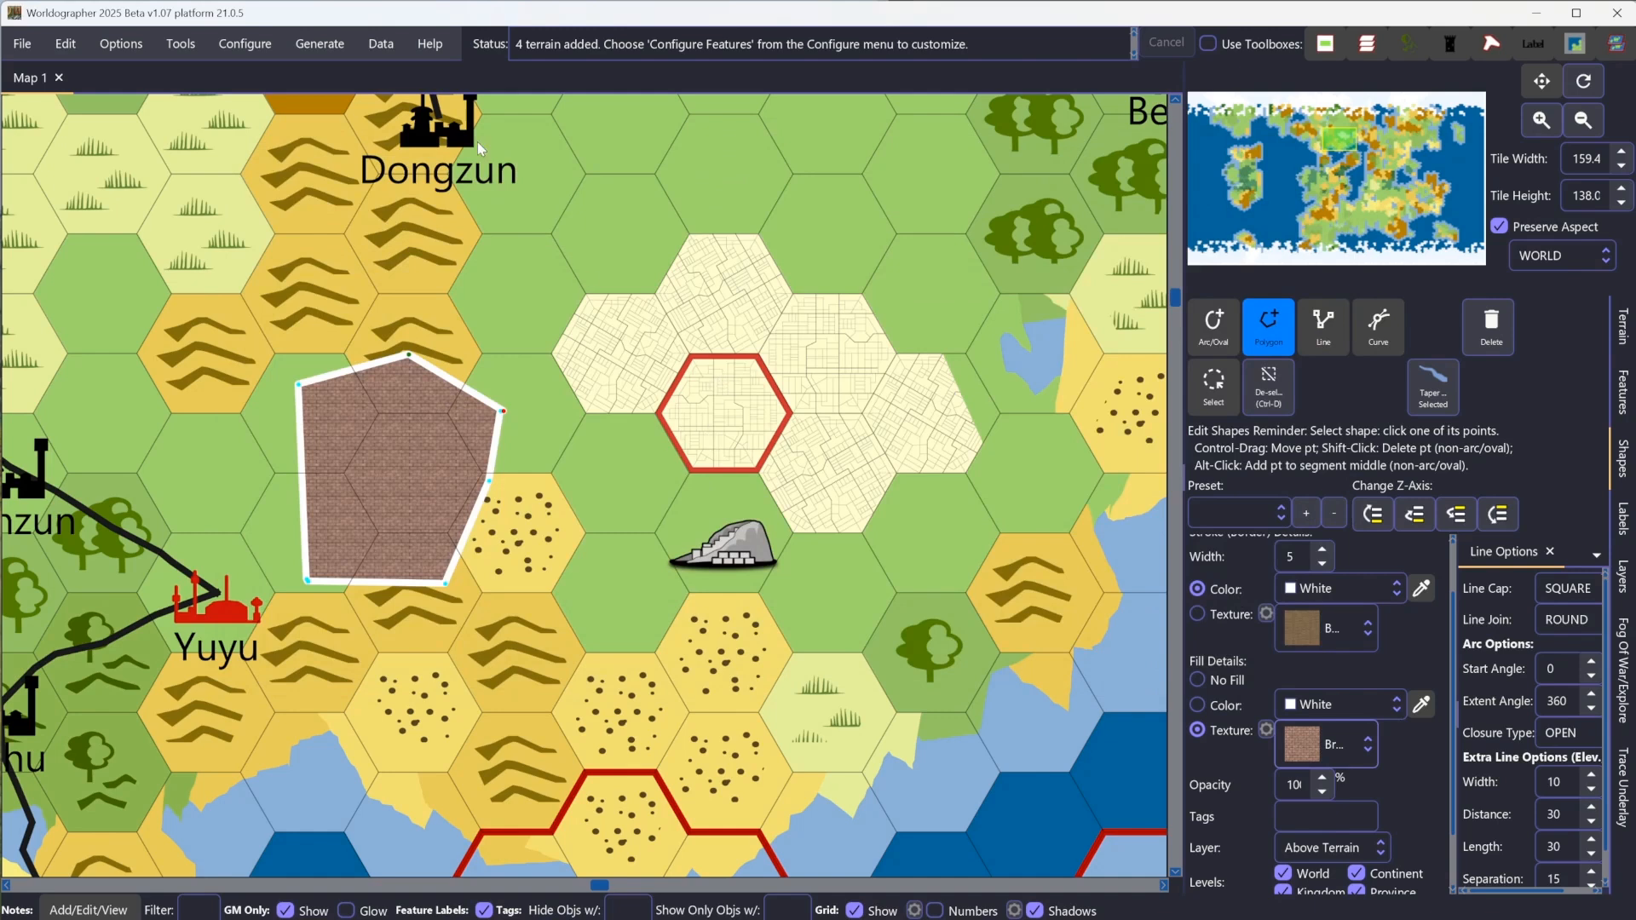
Step: Open the terrain configuration for the Classic style, look through the Border Only row's related terrain list and close the window
left_click(226, 47)
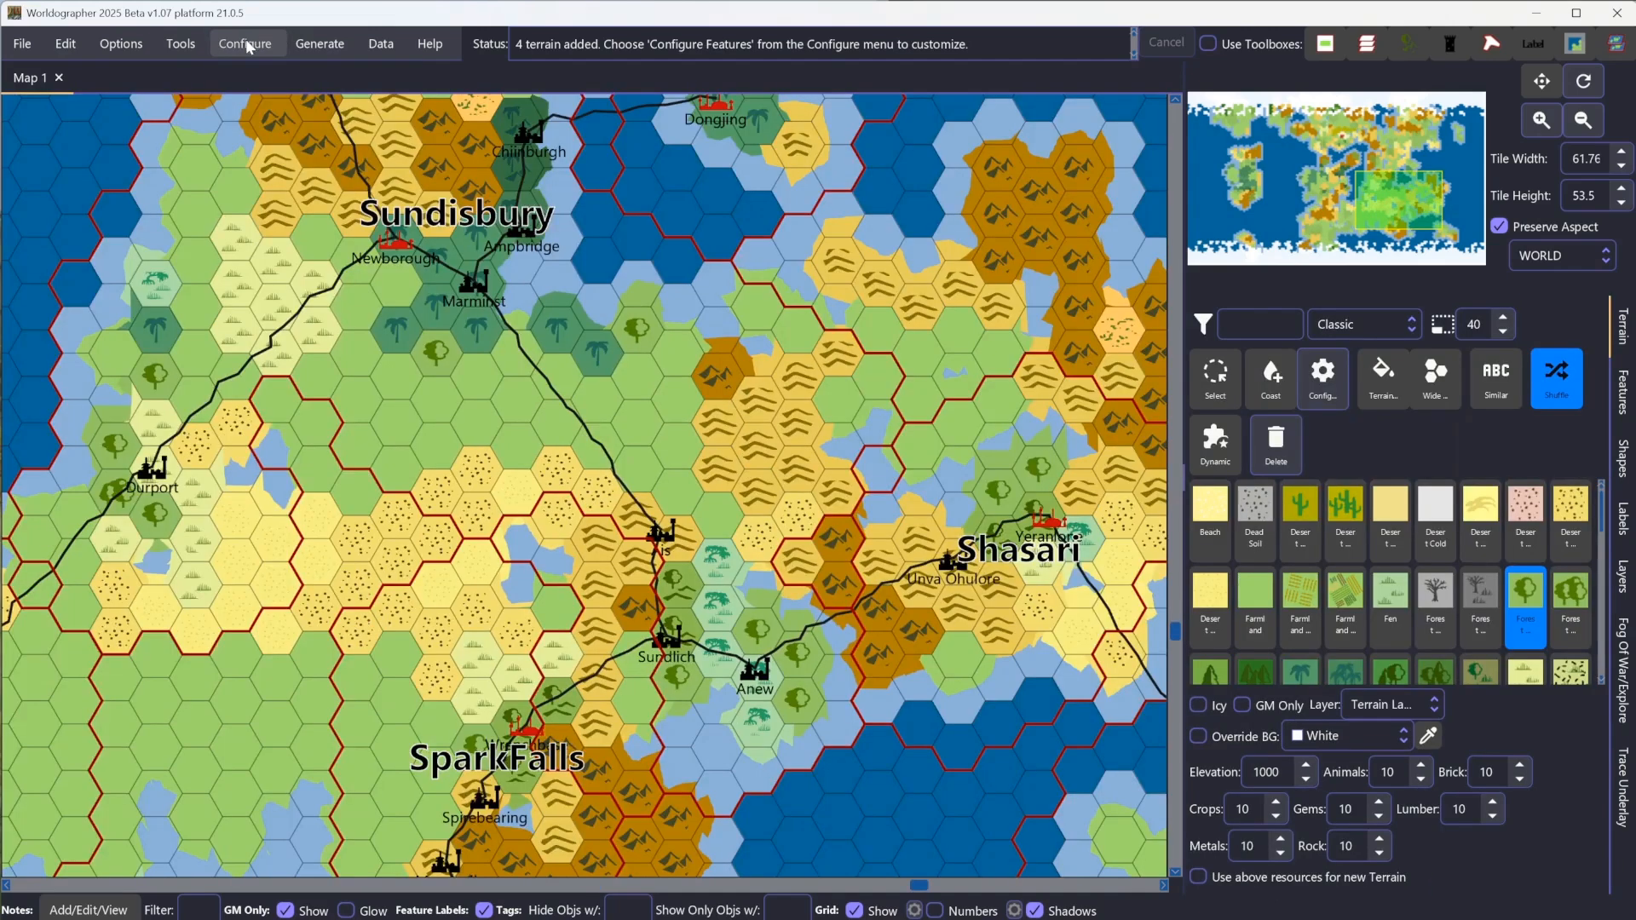
left_click(246, 45)
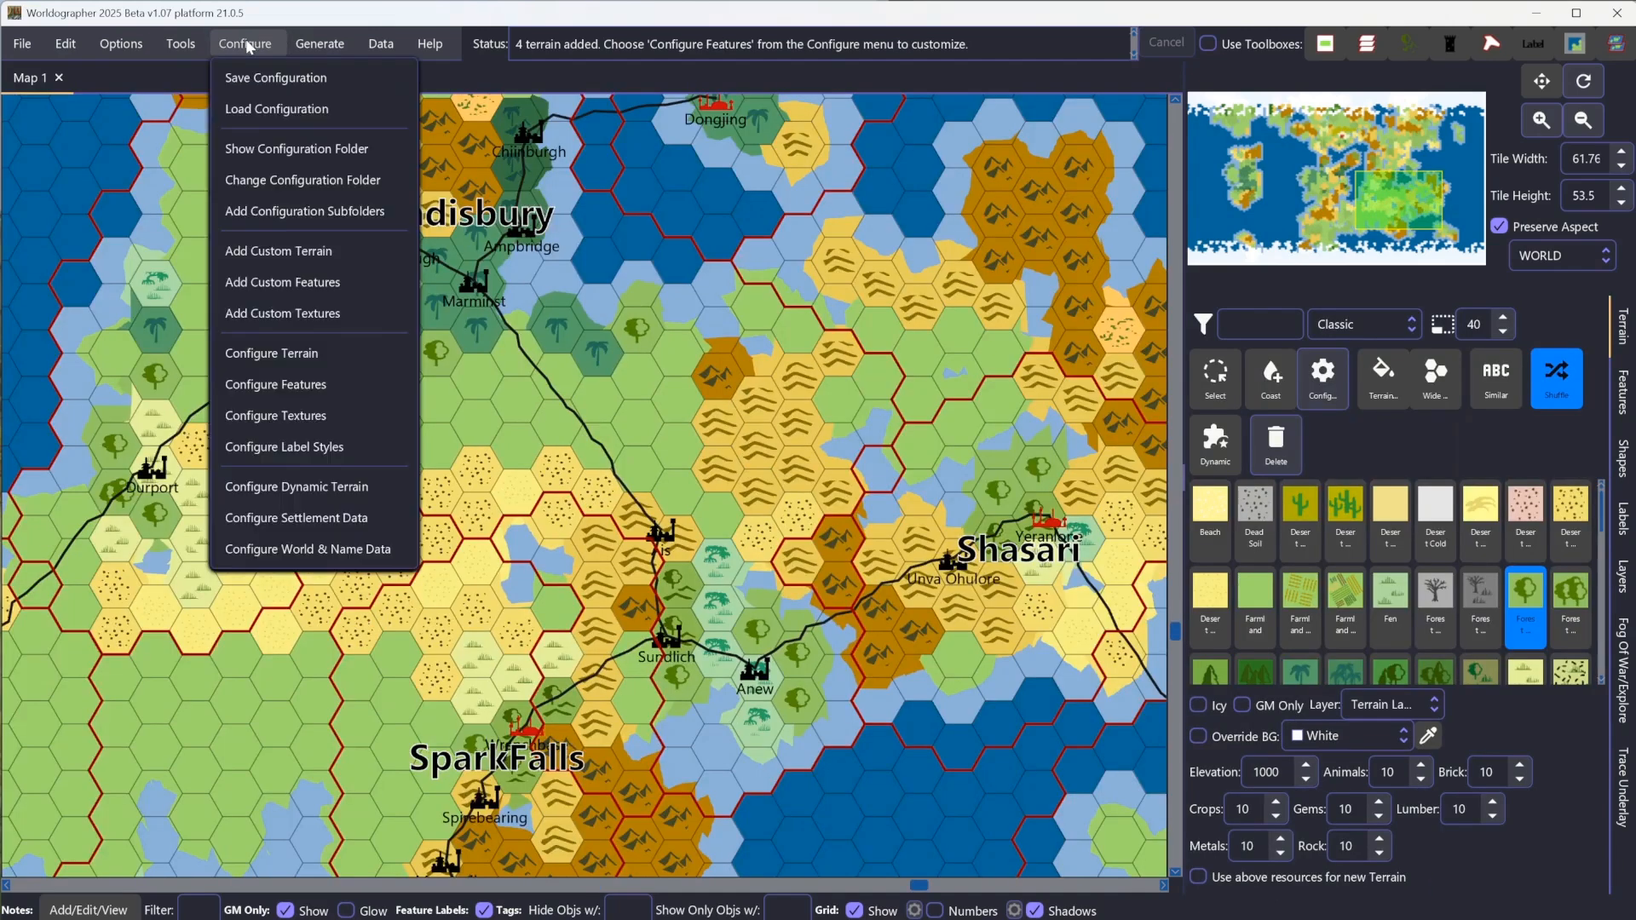
left_click(309, 351)
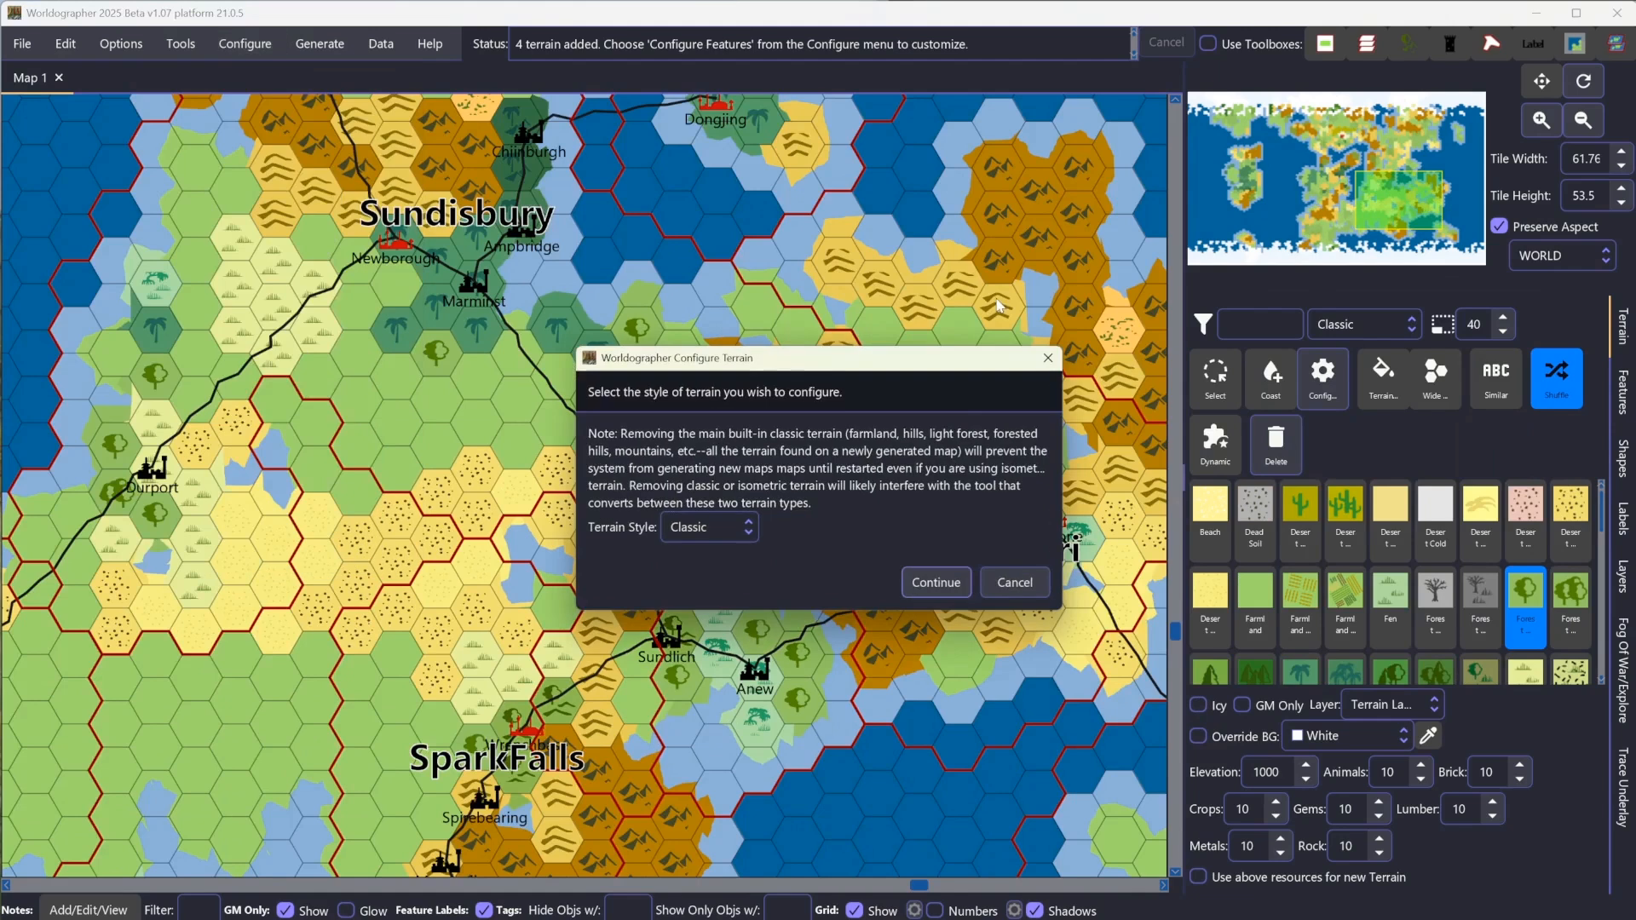
left_click(721, 530)
left_click(800, 558)
left_click(936, 583)
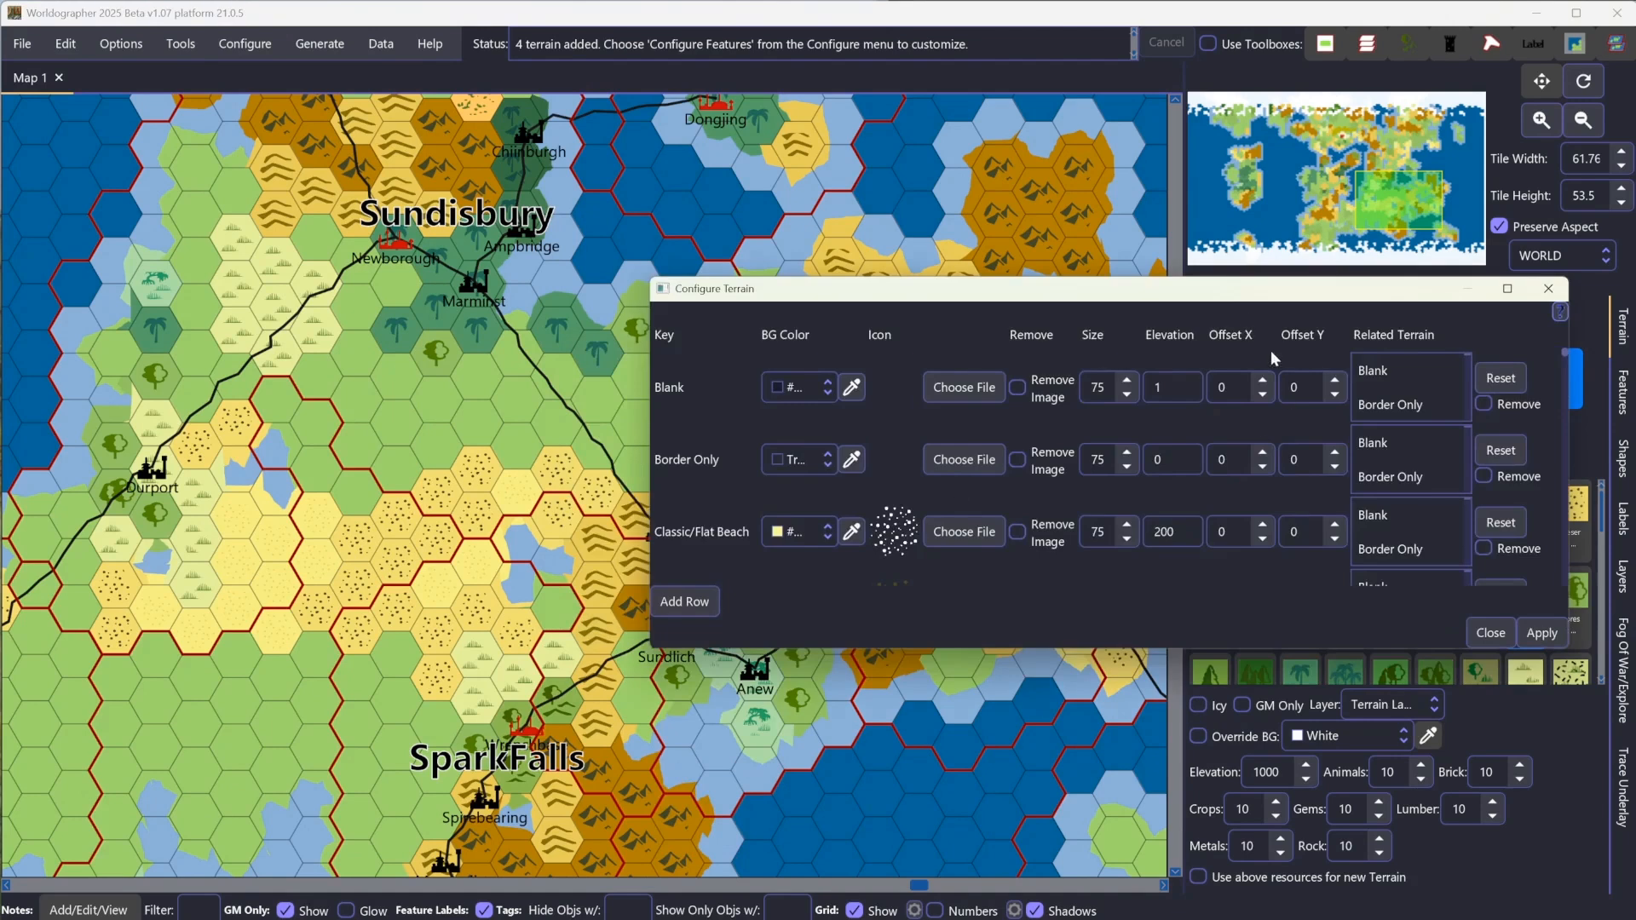
left_click_drag(1226, 300, 840, 286)
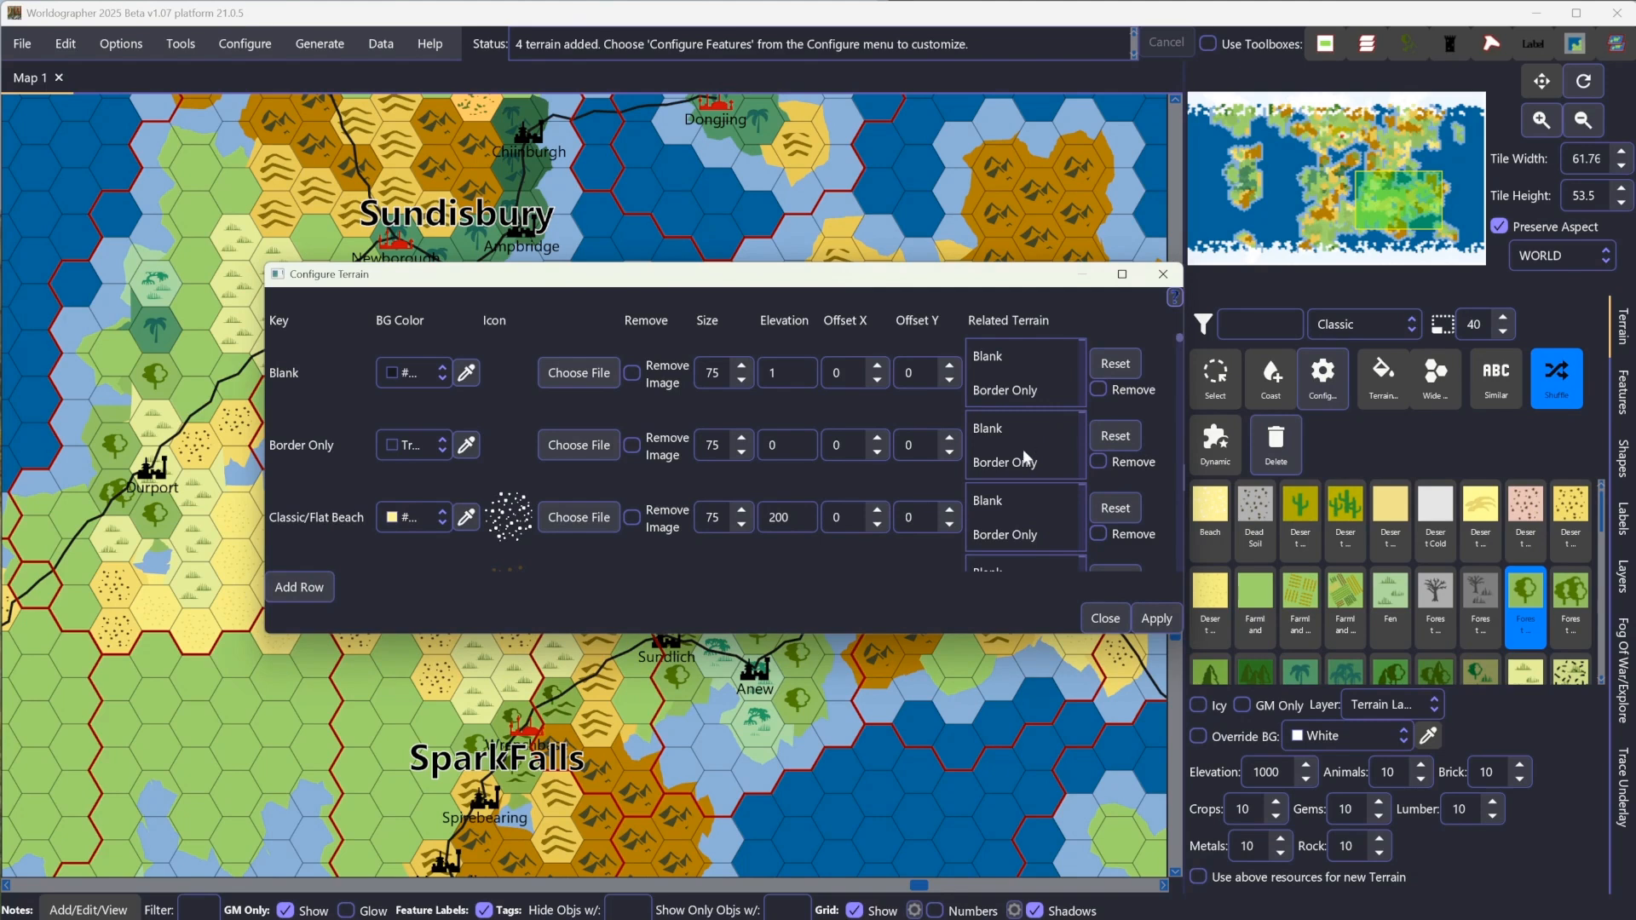
scroll(1034, 468, "down", 1)
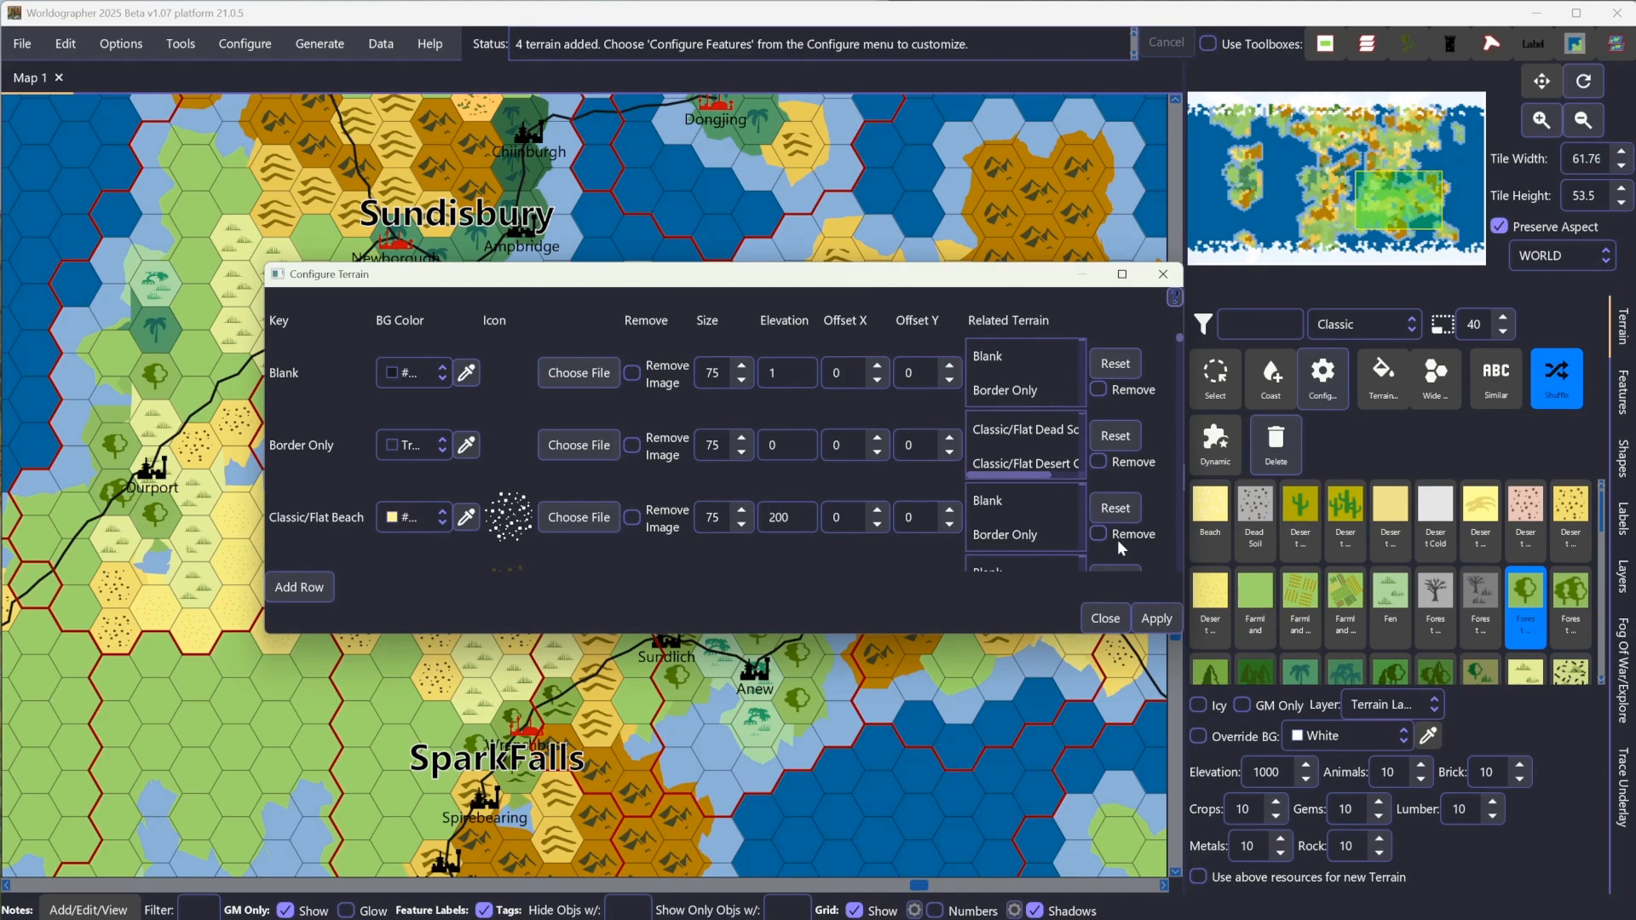
left_click(1145, 616)
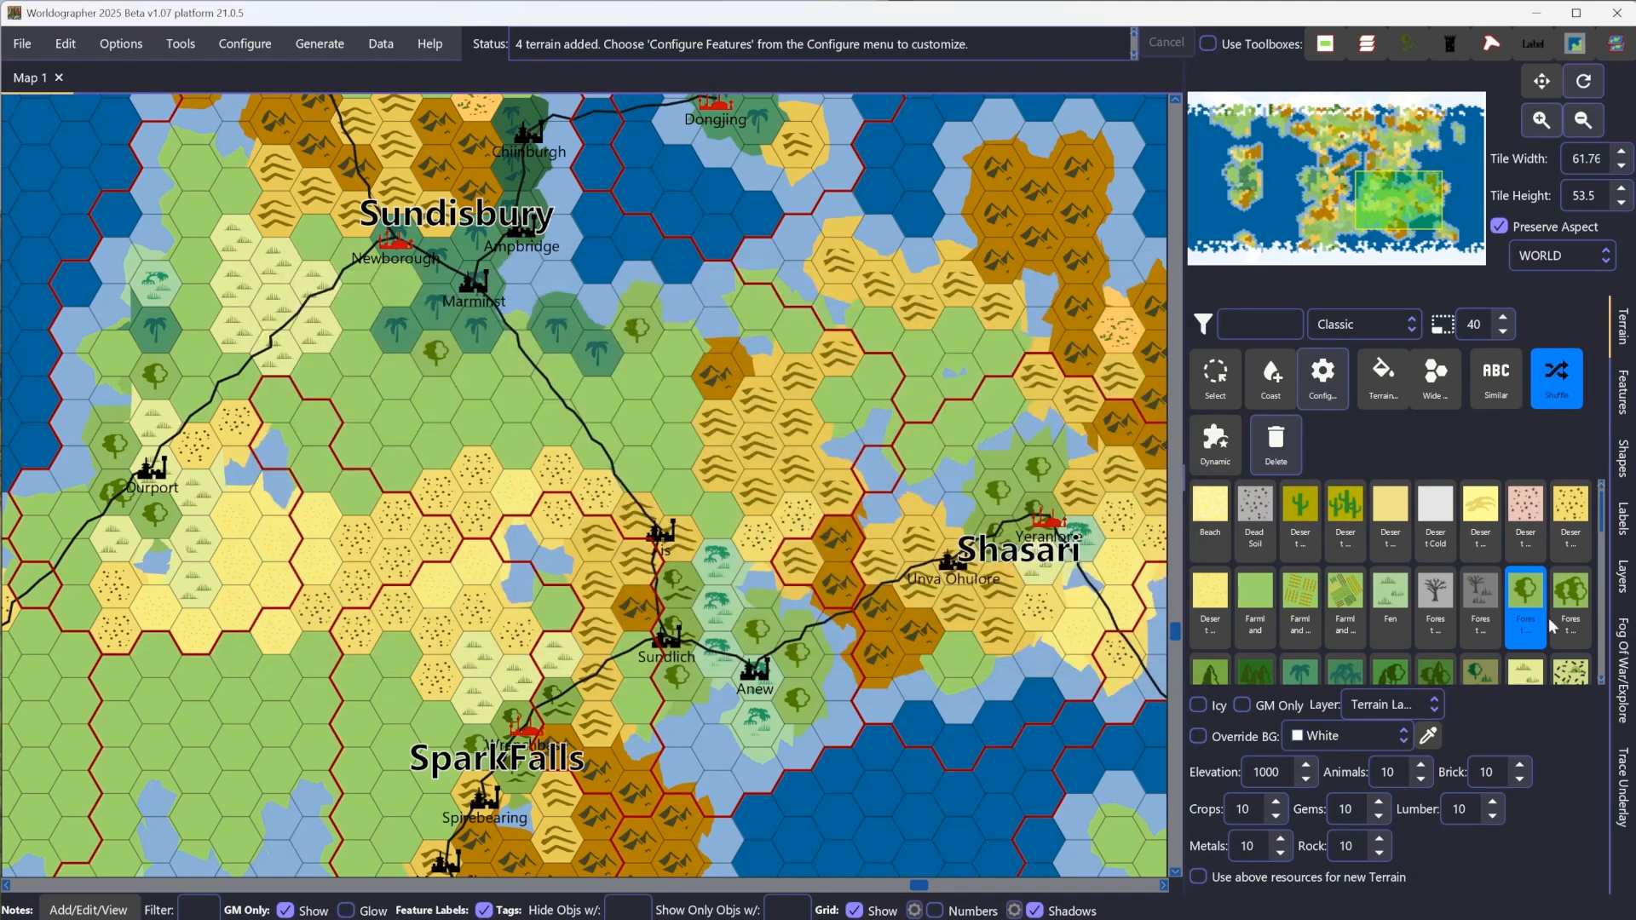
Step: Fill the green region around and west of SparkFalls with the selected forest terrain, using the terrain fill tool
left_click(1394, 388)
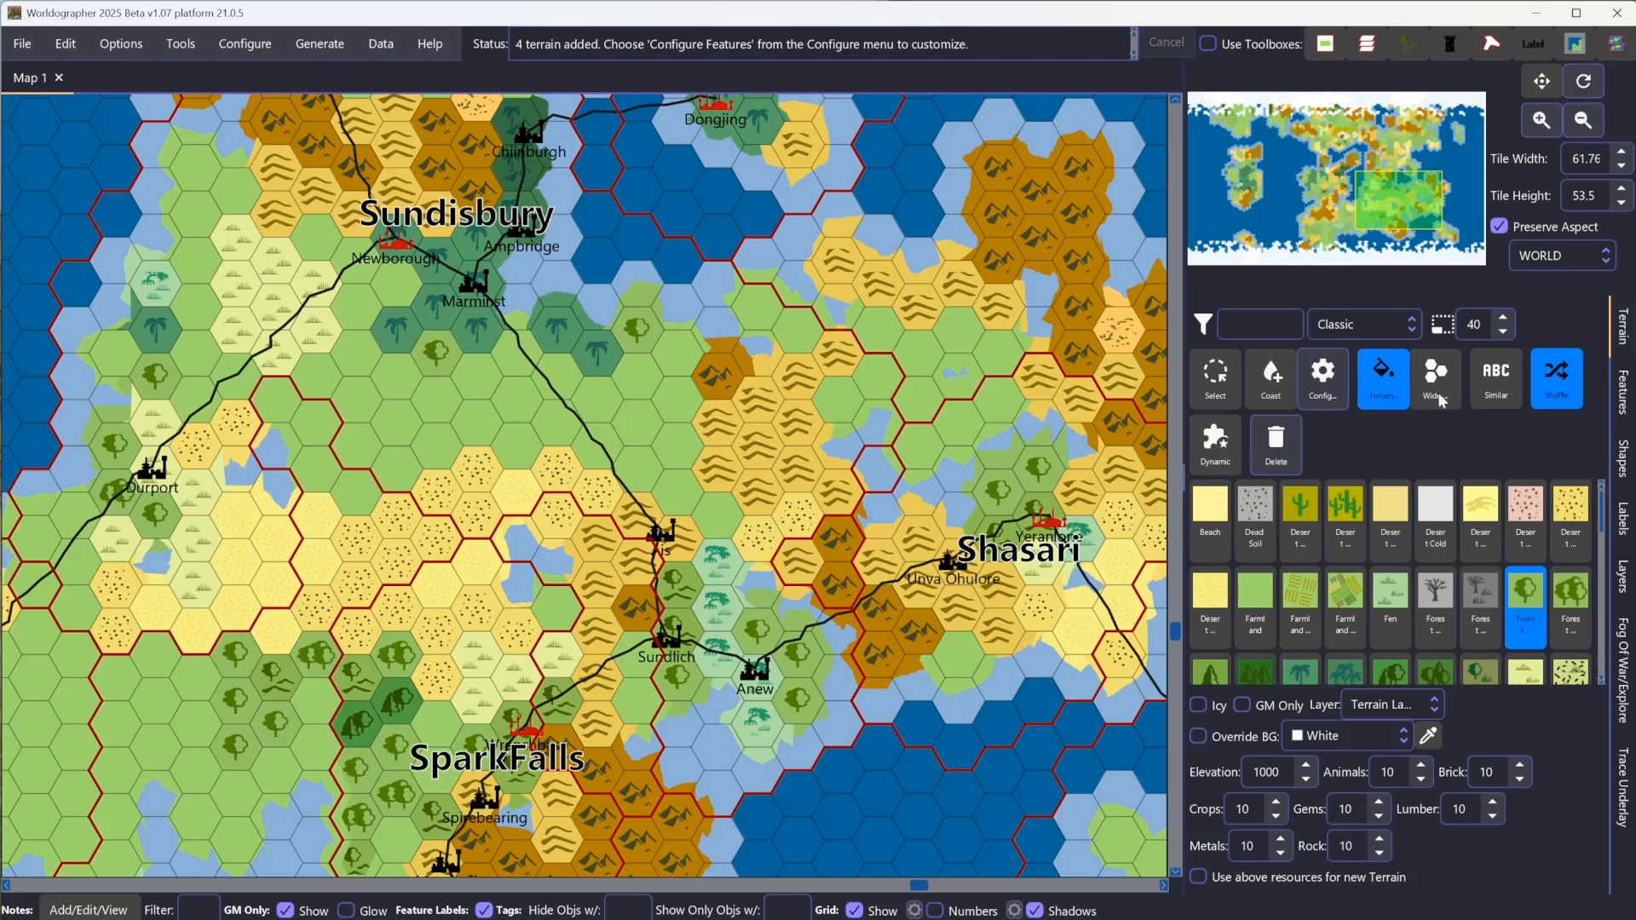
left_click(259, 44)
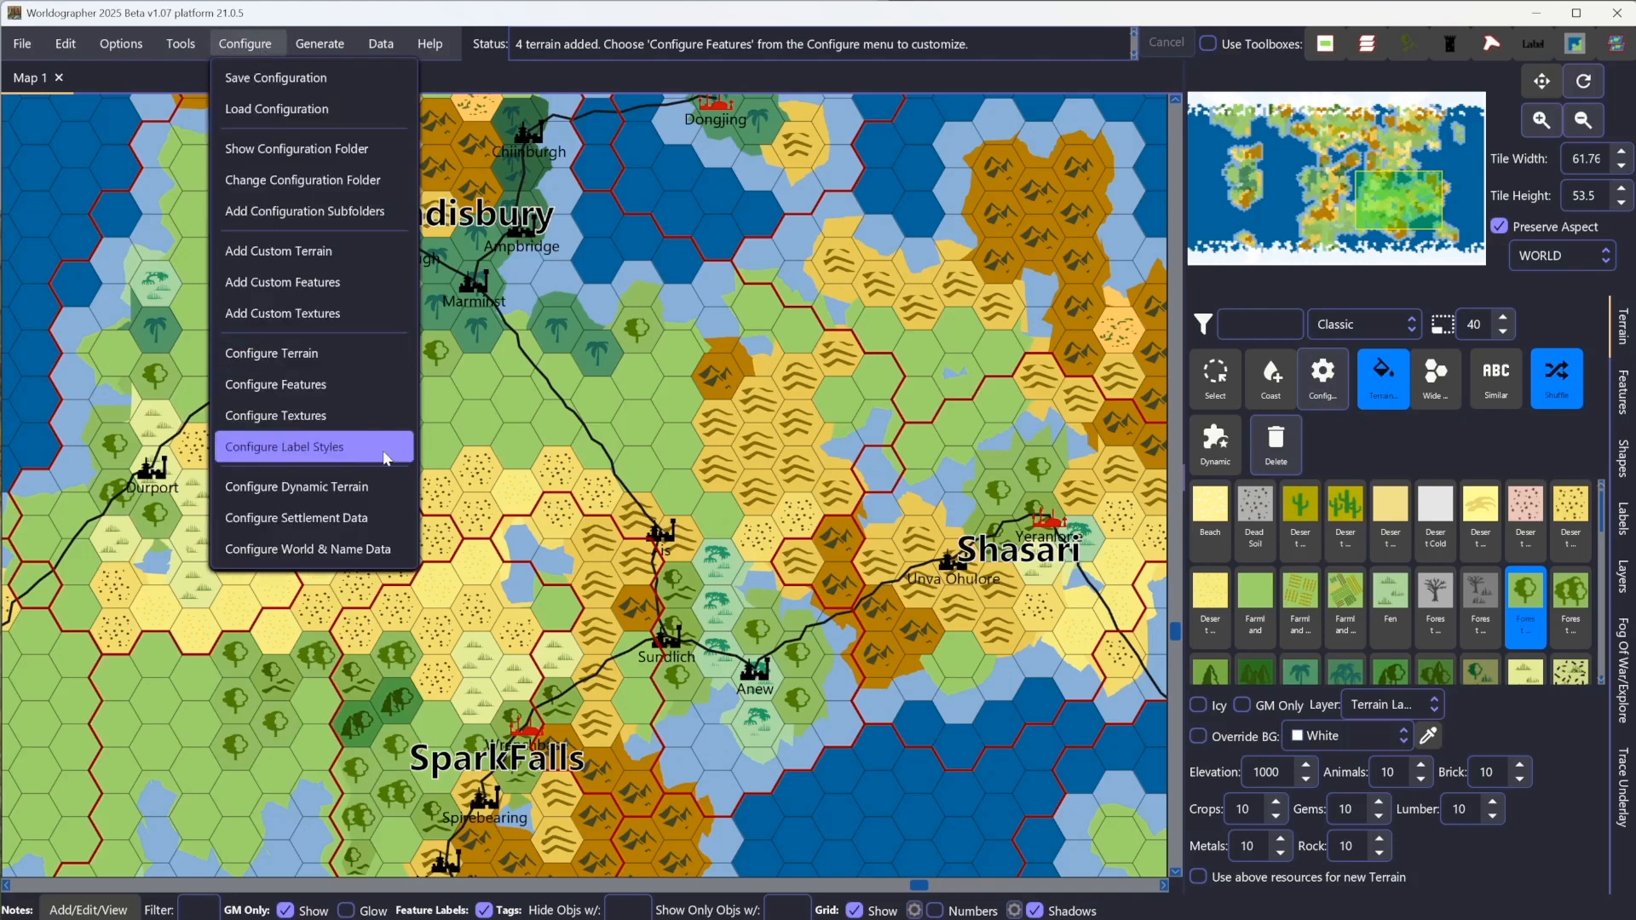
left_click(572, 575)
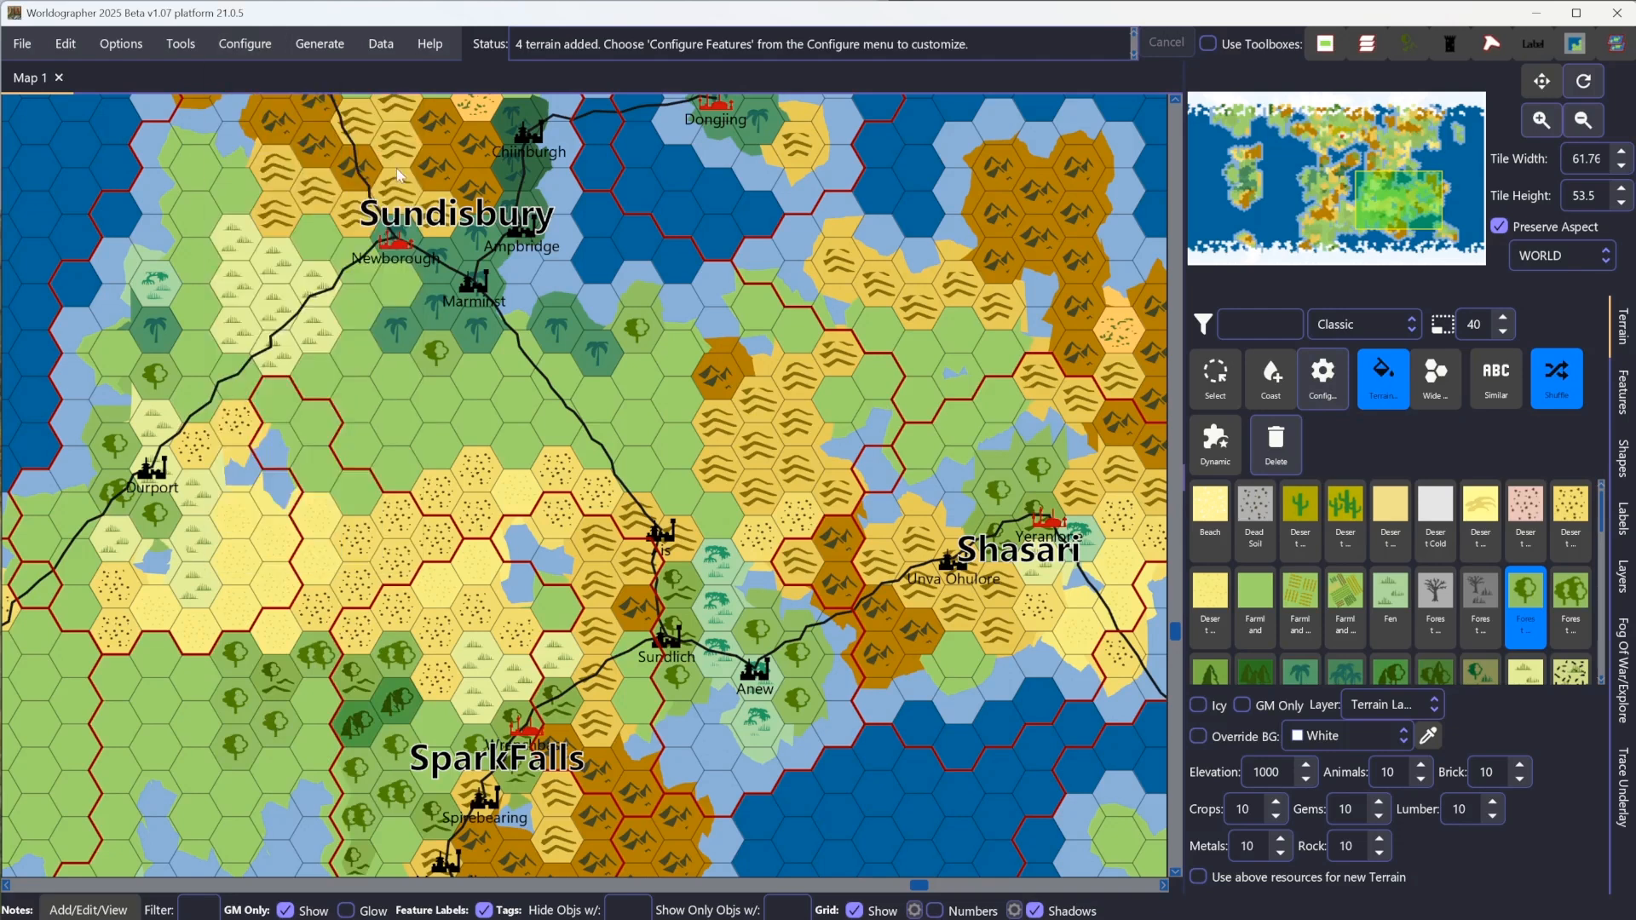
Step: Open the feature configuration for the Classic style, look through the 202403 Renaissance features and close the window
left_click(334, 46)
mouse_move(247, 45)
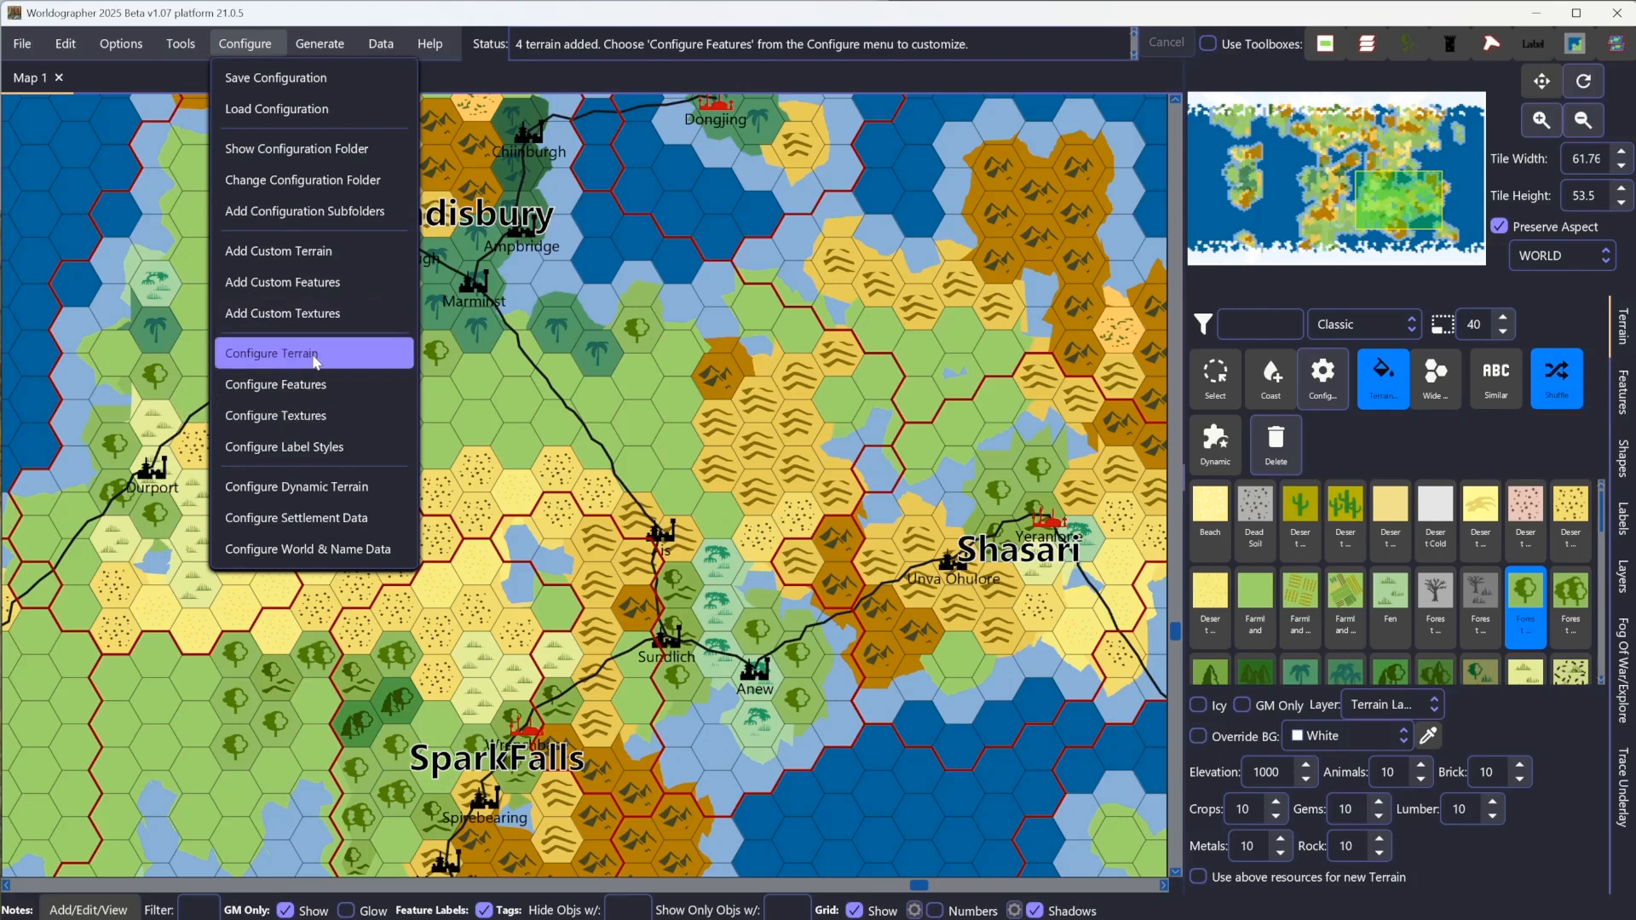
left_click(344, 398)
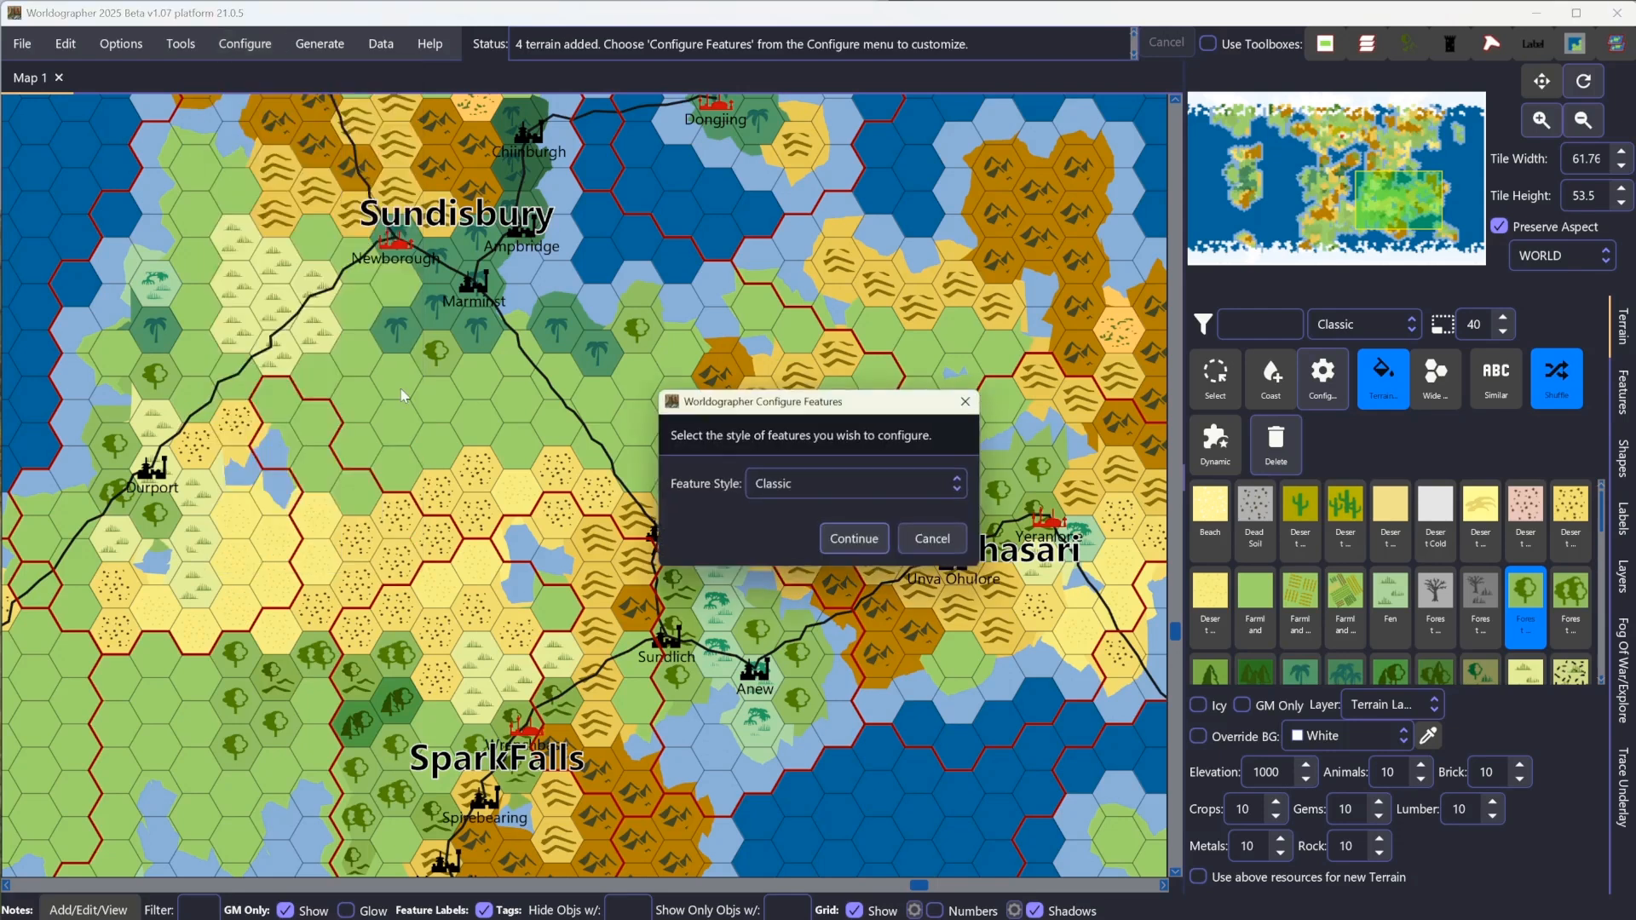
left_click(853, 540)
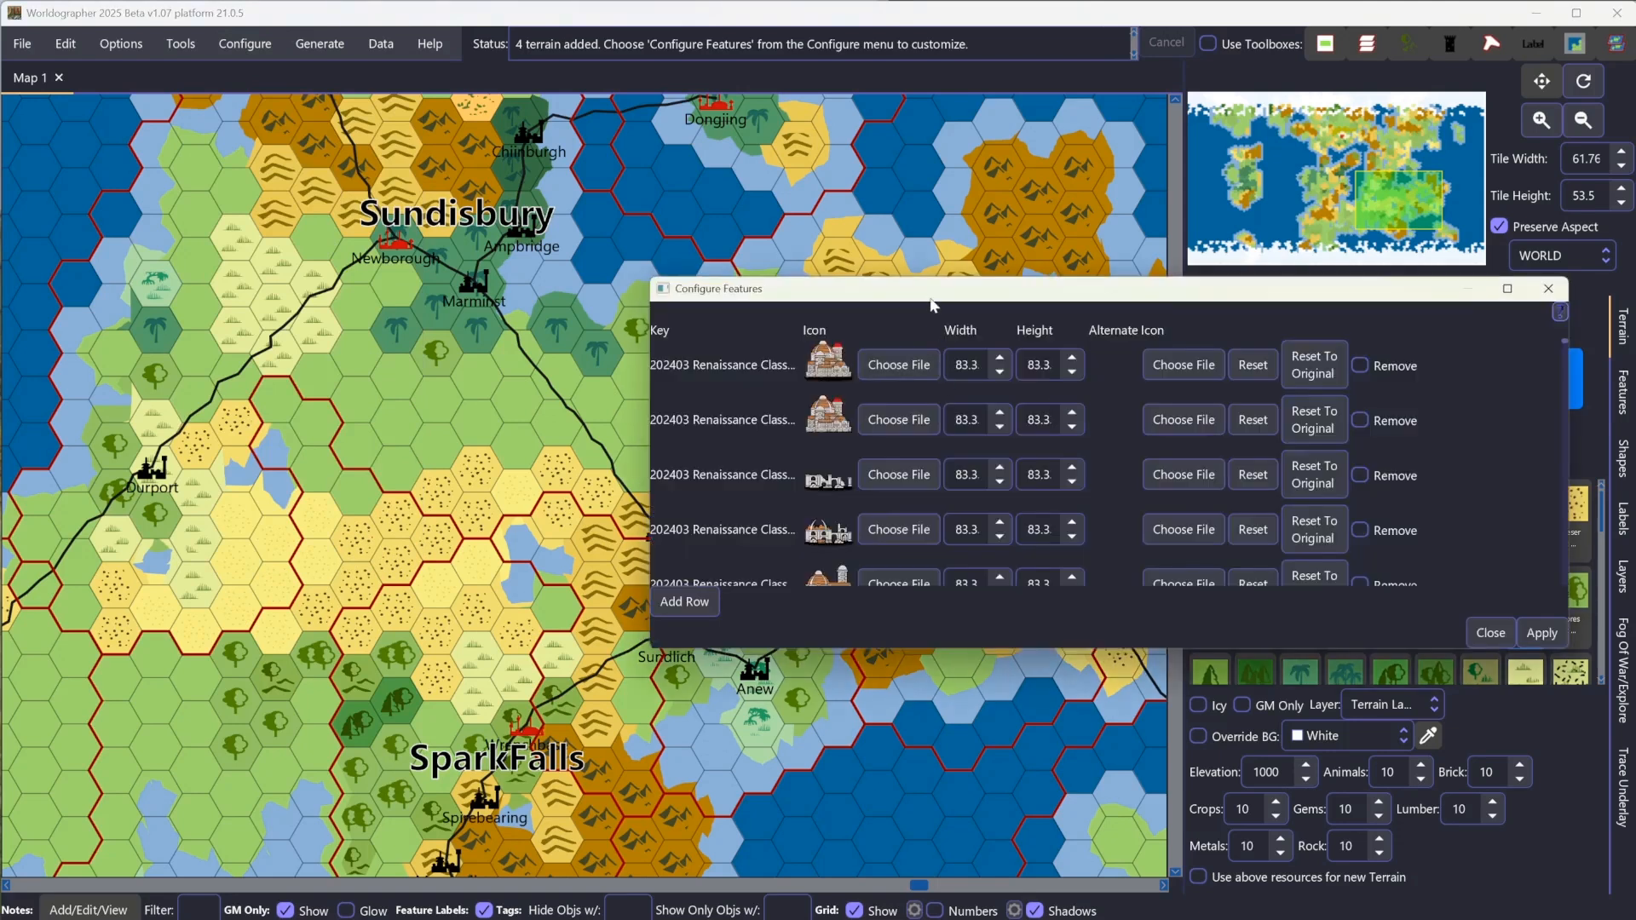
left_click_drag(932, 304, 493, 183)
scroll(680, 361, "down", 2)
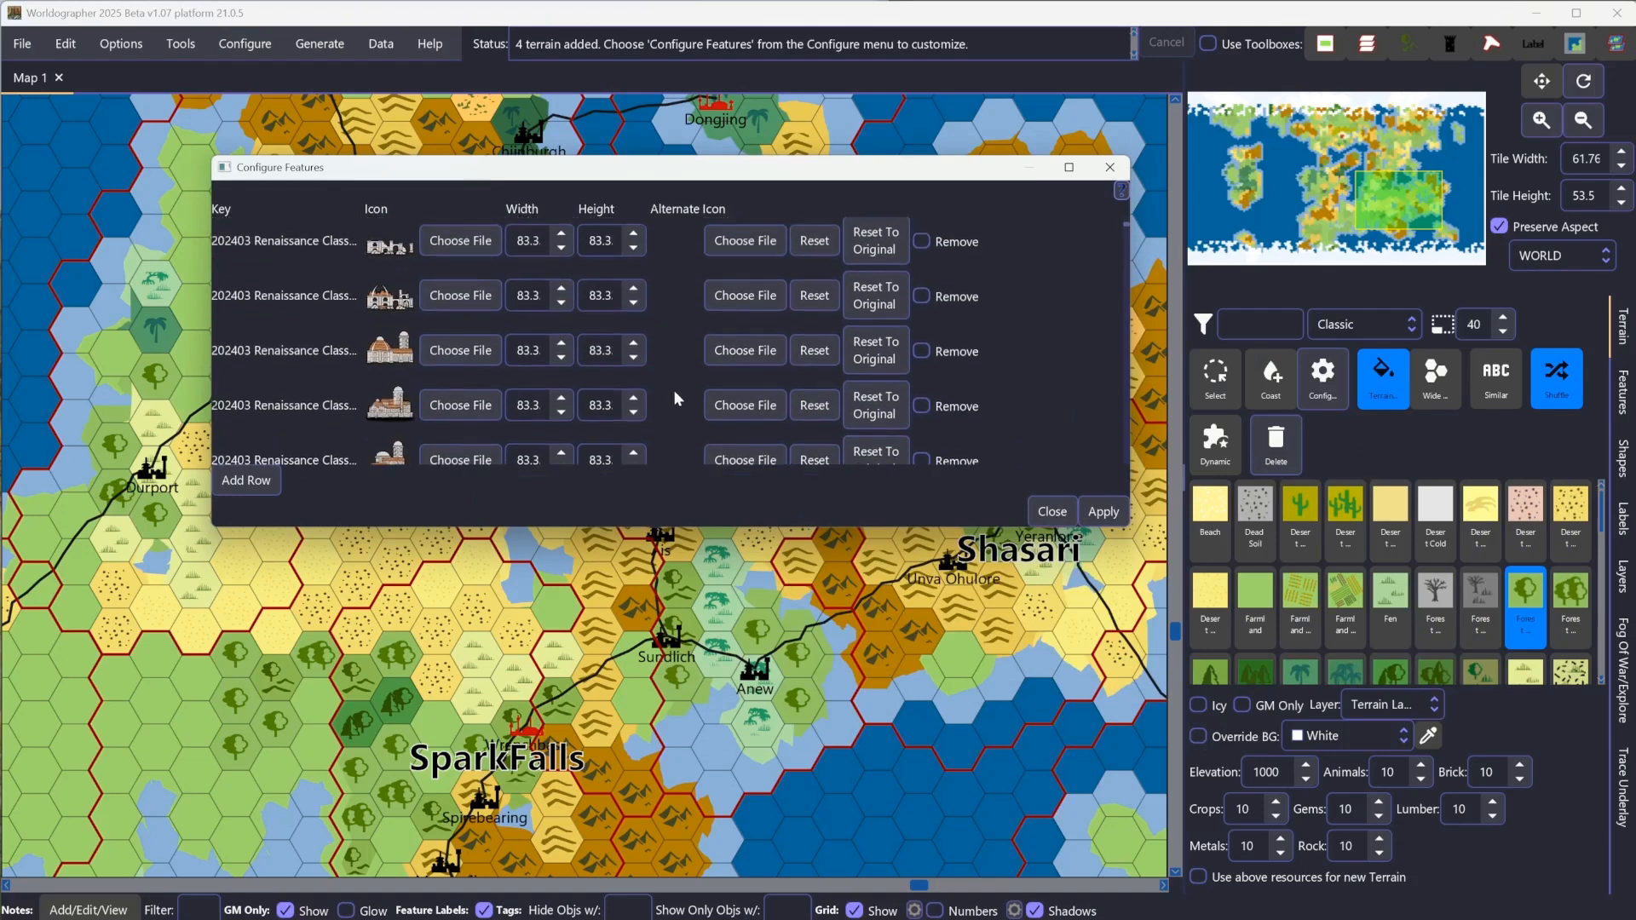
scroll(673, 390, "down", 3)
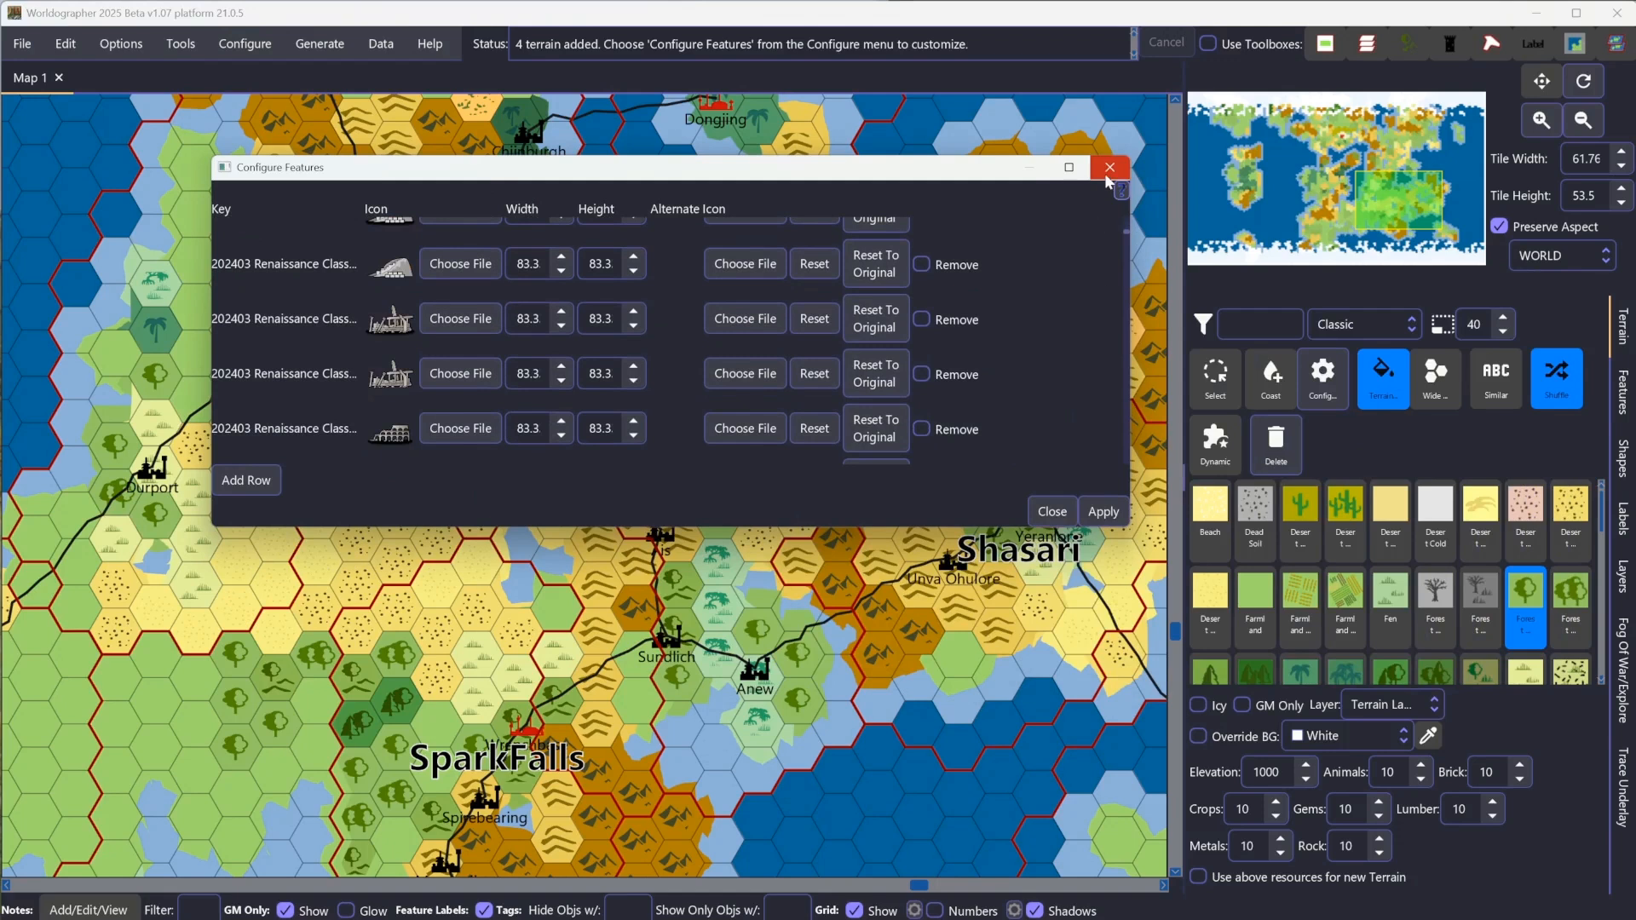
left_click(1050, 510)
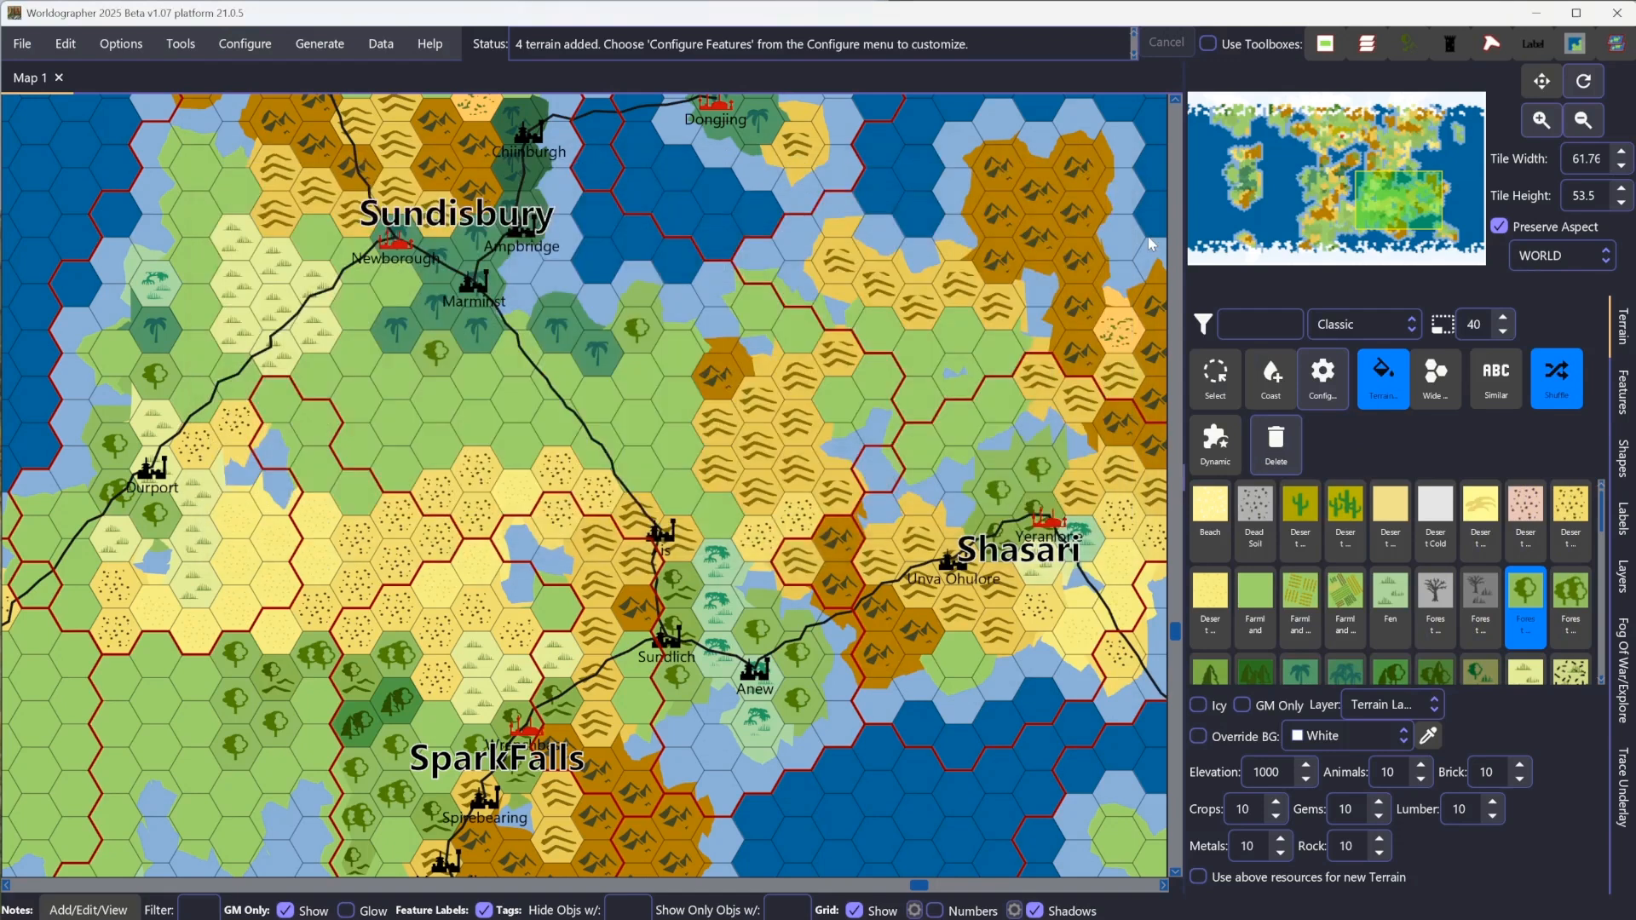